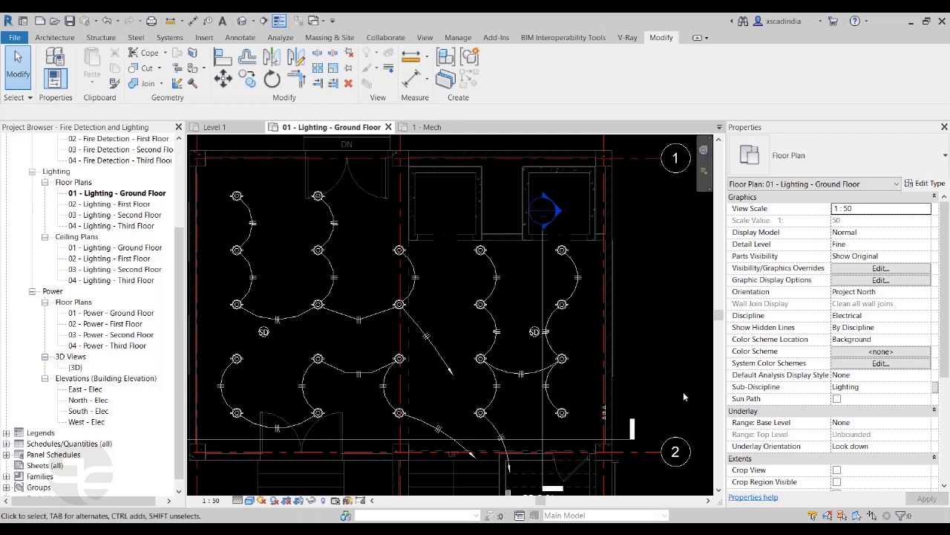
Step: Set the Home Run Arrow Style to Arrow 30 Degree in the electrical wiring settings and inspect the home run arrowheads on the plan
click(169, 37)
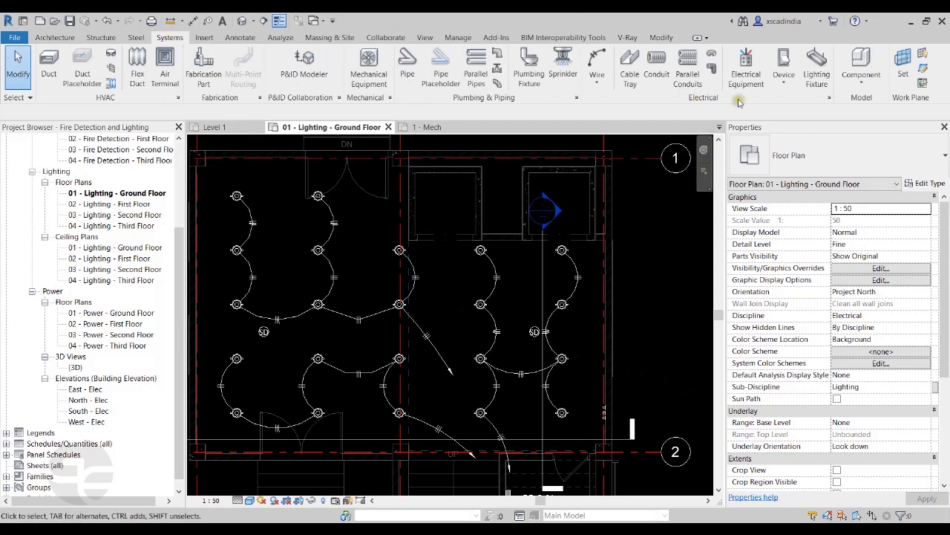
click(829, 97)
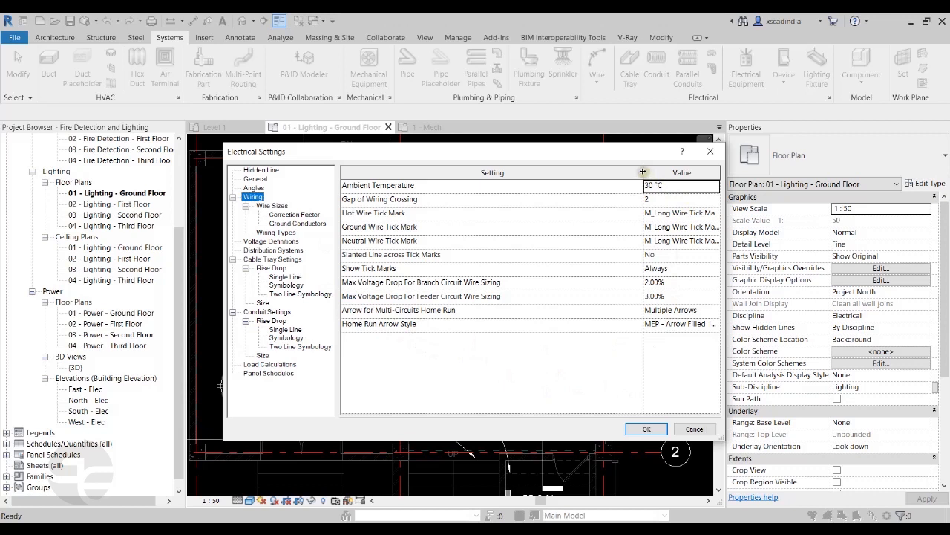
drag(643, 172, 605, 177)
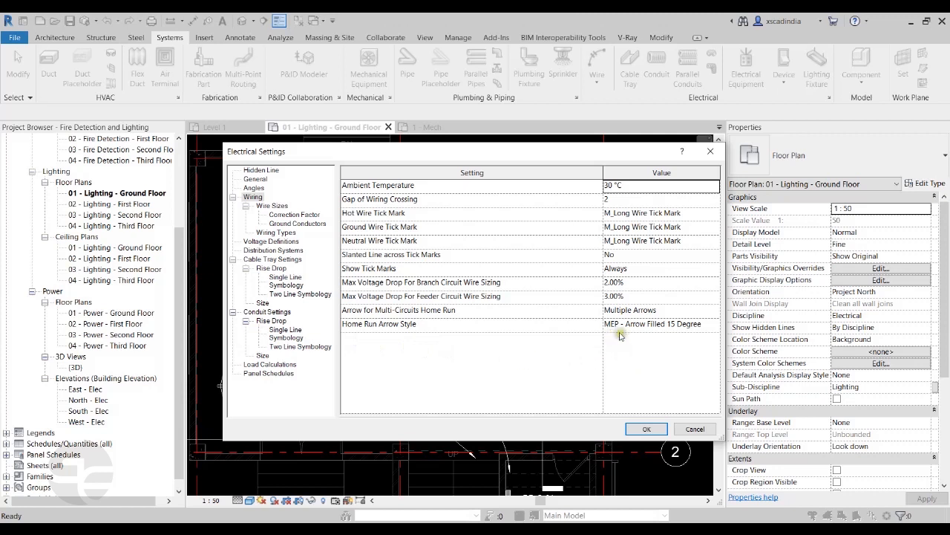
click(716, 325)
scroll(672, 366, up, 2)
scroll(672, 366, up, 1)
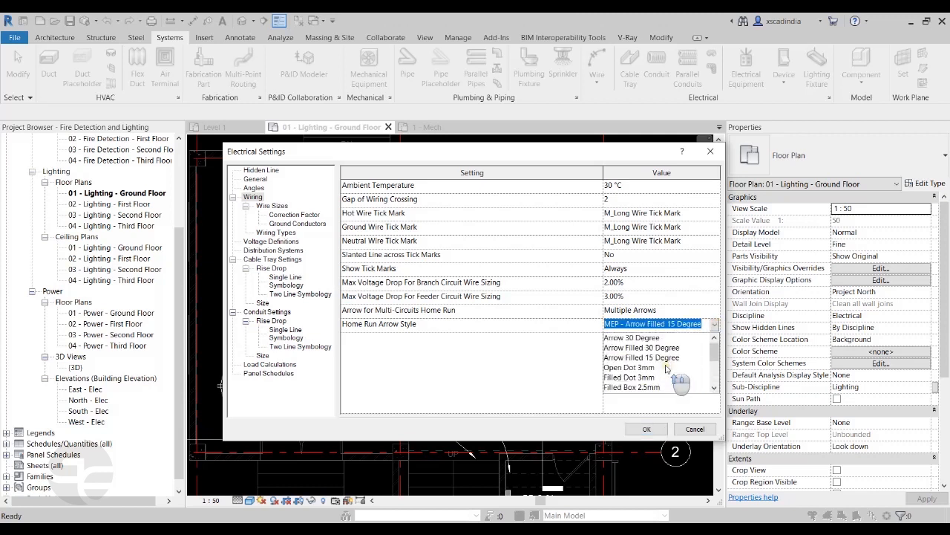
click(628, 339)
click(645, 429)
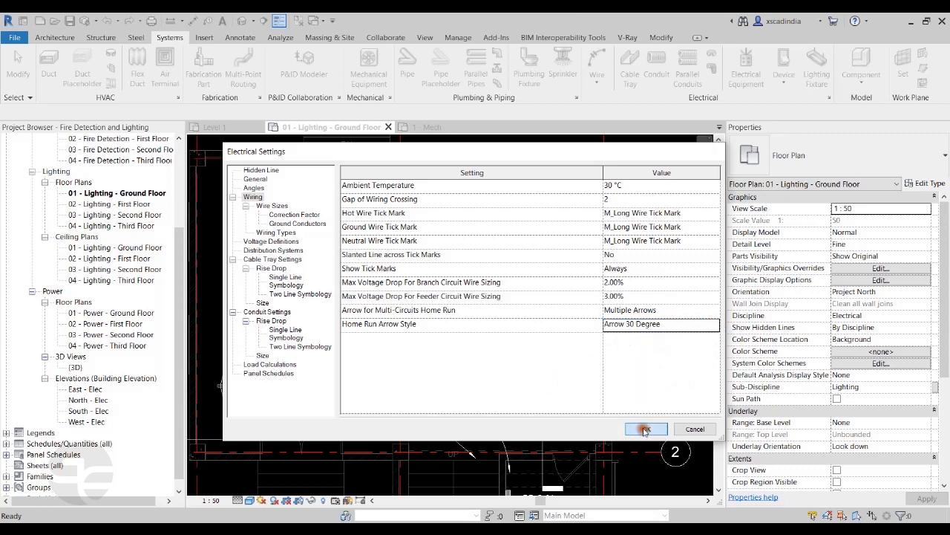
scroll(472, 462, up, 5)
middle_drag(471, 461, 475, 421)
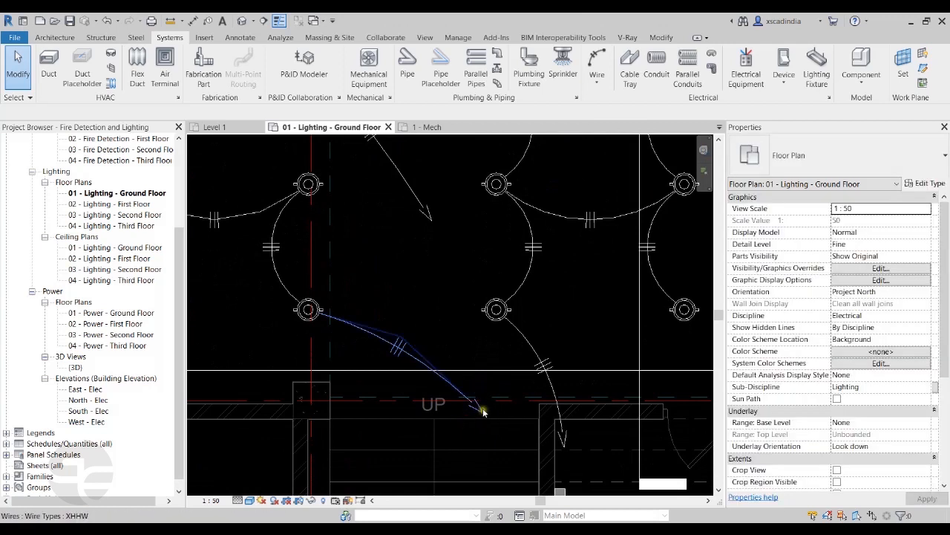
scroll(485, 409, down, 2)
scroll(438, 434, down, 3)
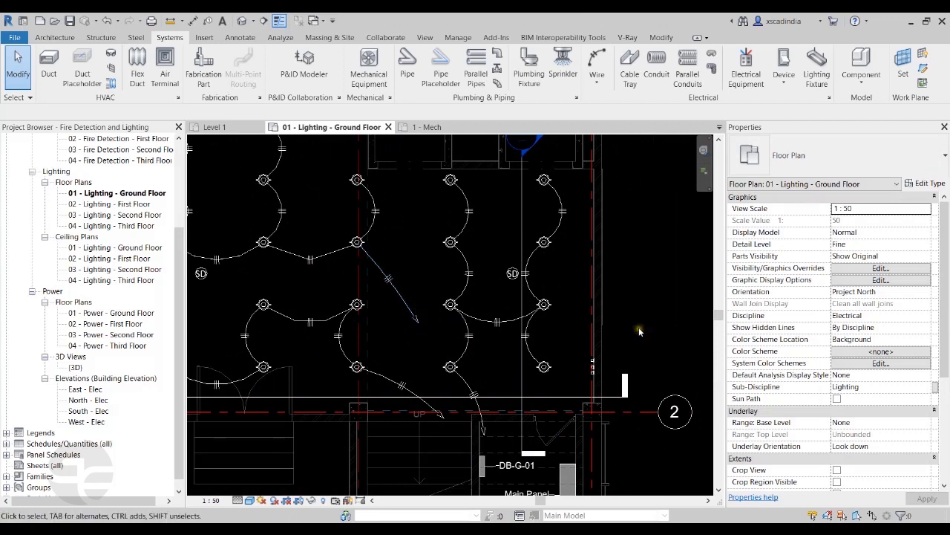
Step: Set the Home Run Arrow Style to MEP - Arrow Filled 15 Degree in the electrical wiring settings
click(829, 98)
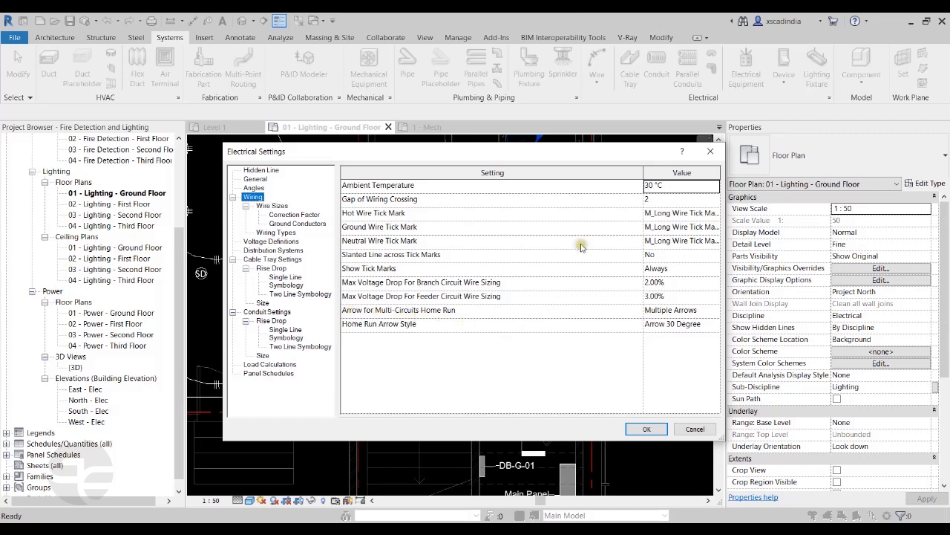
drag(643, 169, 597, 169)
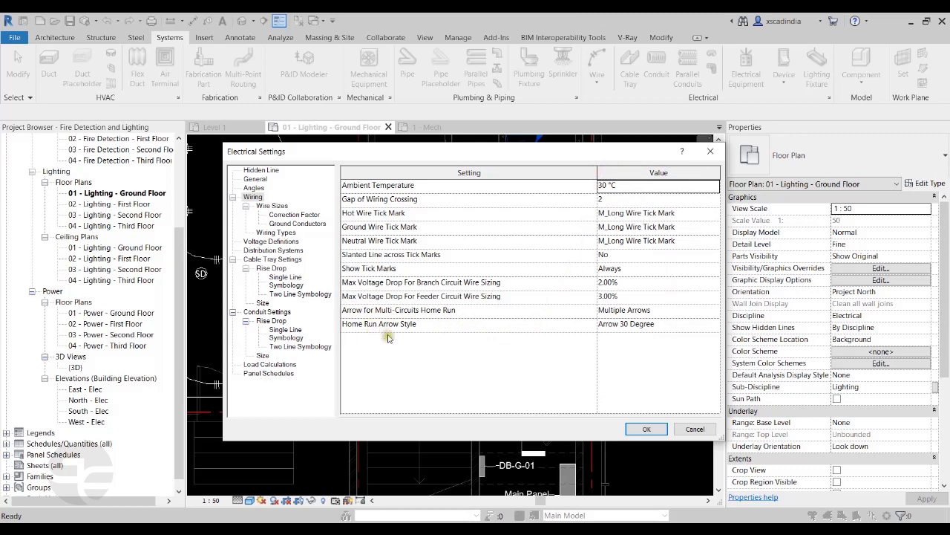
click(689, 327)
click(714, 324)
scroll(648, 357, down, 2)
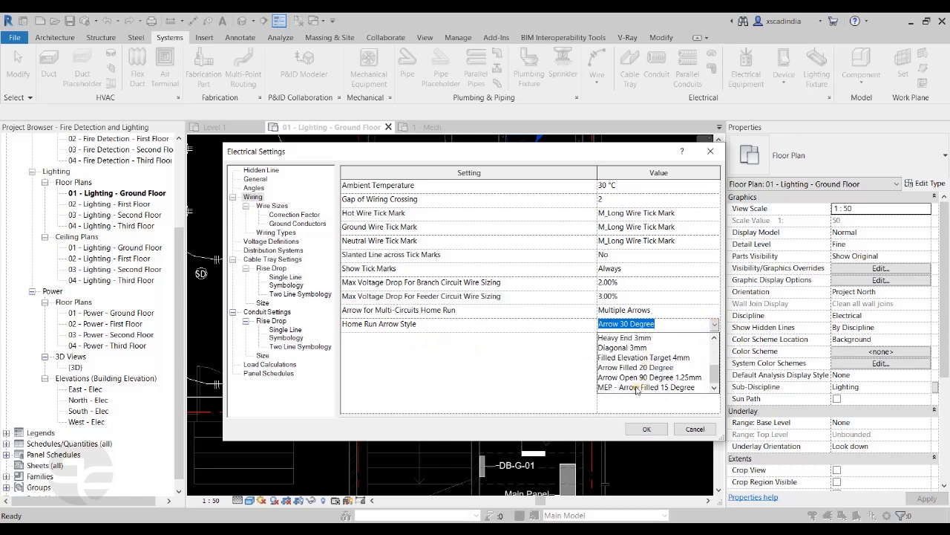
click(635, 387)
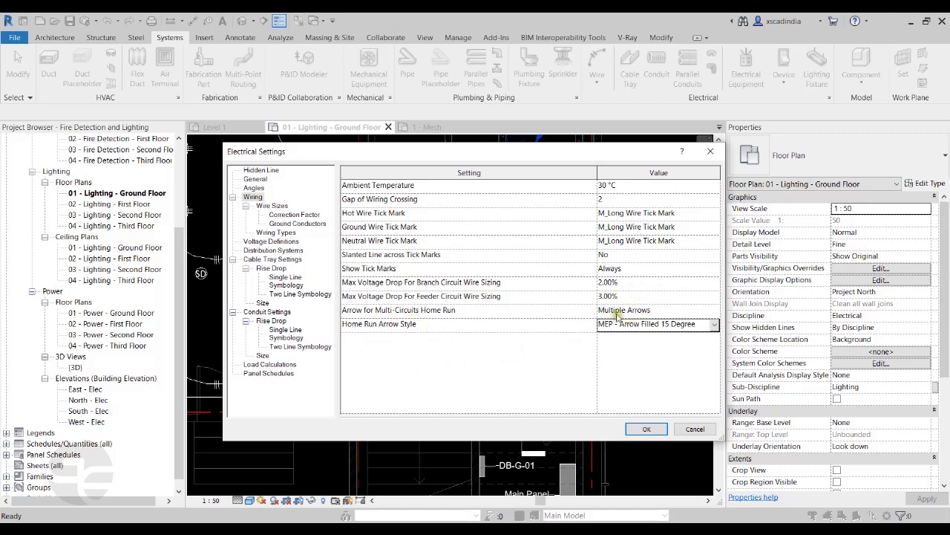
click(647, 430)
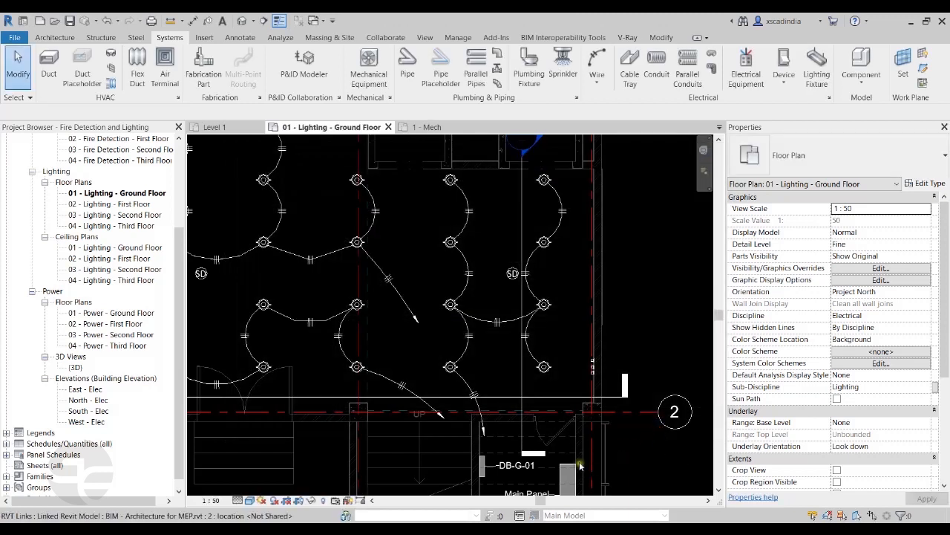
Step: Connect the free end of the upper home run wire on gridline B to the light fixture directly below its start and inspect the arrowheads
middle_drag(399, 382, 469, 389)
scroll(441, 407, up, 1)
scroll(471, 386, down, 1)
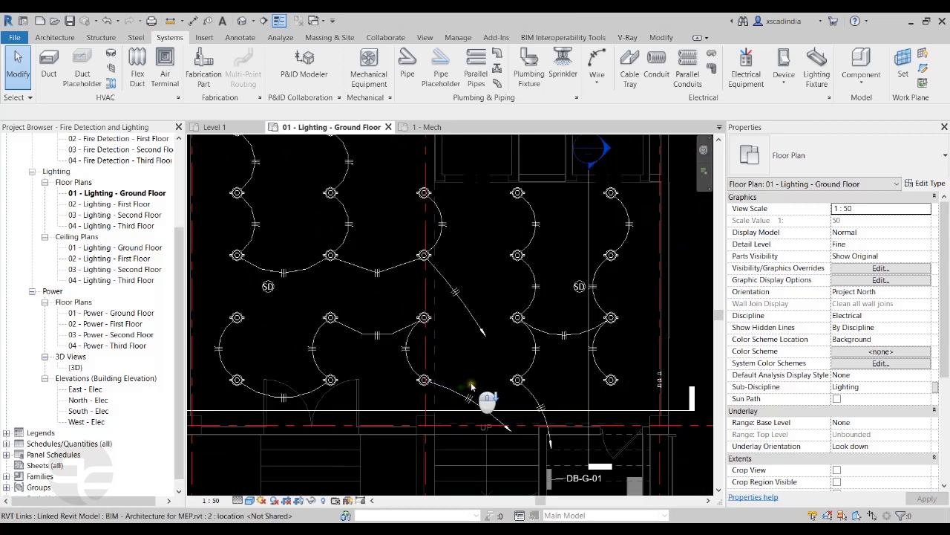
click(476, 318)
drag(468, 324, 424, 318)
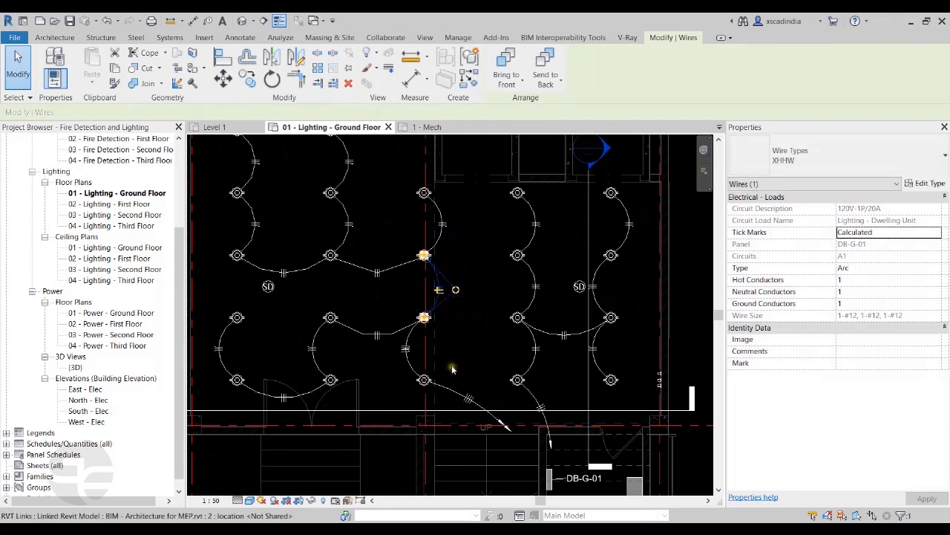
click(448, 348)
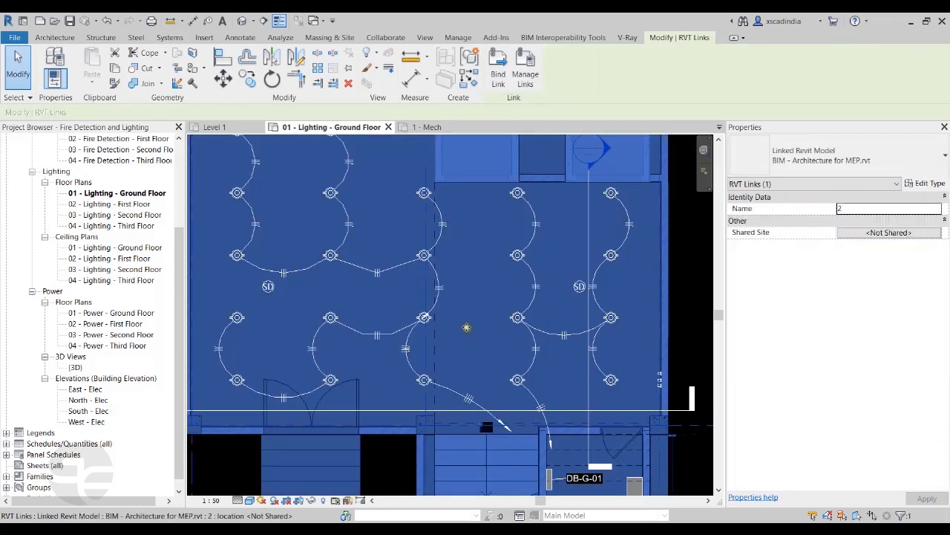
key(Escape)
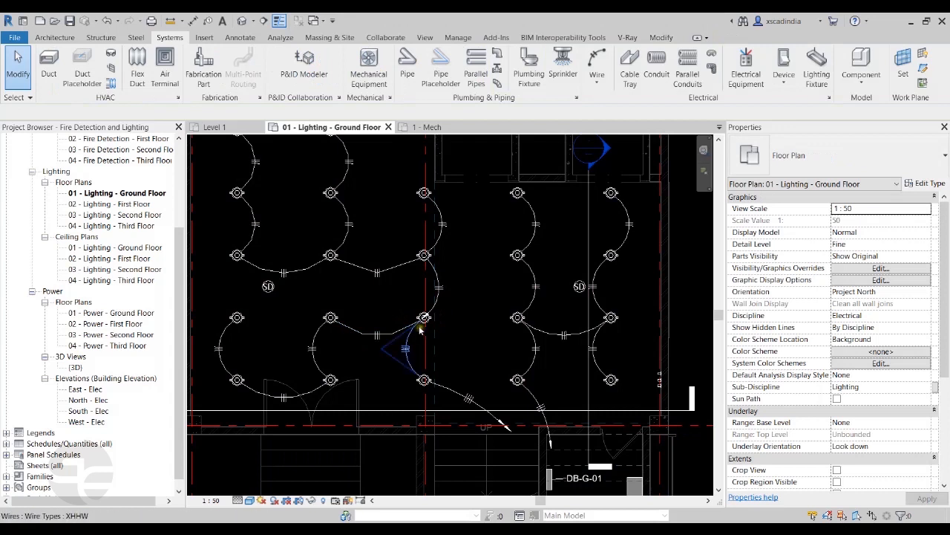
scroll(508, 425, up, 2)
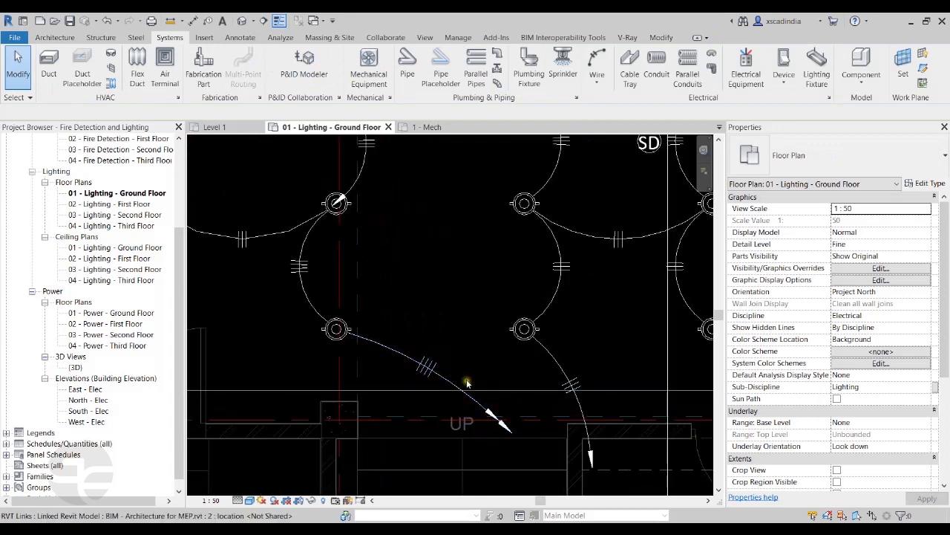
scroll(486, 438, down, 2)
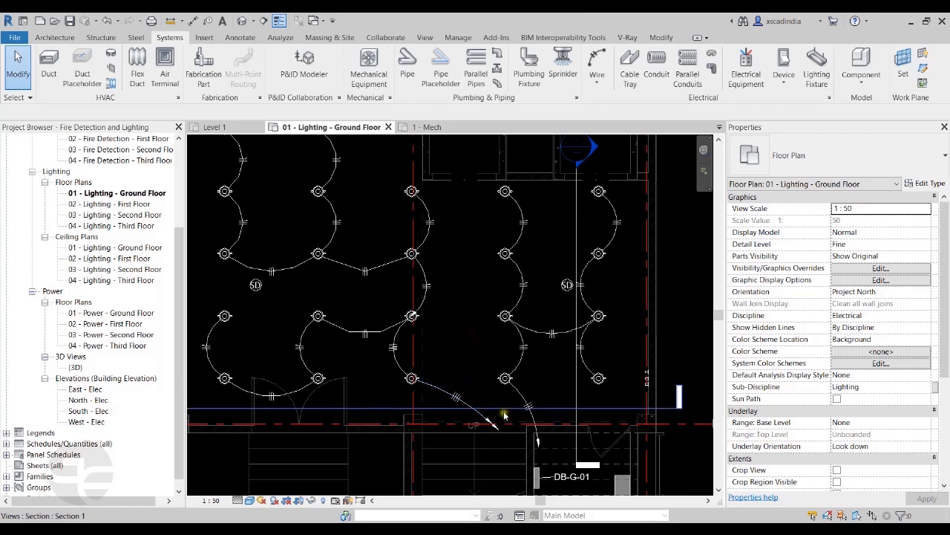
scroll(502, 425, up, 3)
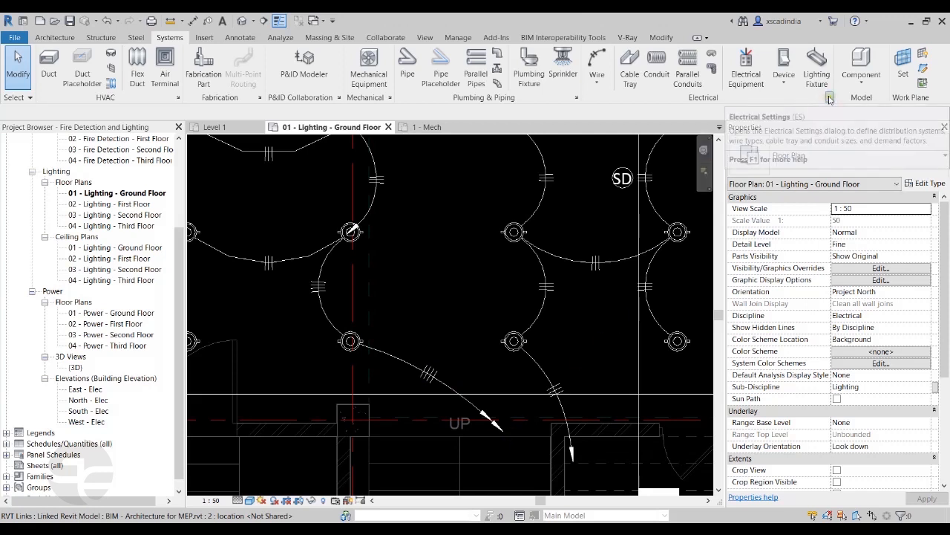
Step: Set Arrow for Multi-Circuits Home Run to Single Arrow in the wiring settings and inspect the home run wires
click(831, 99)
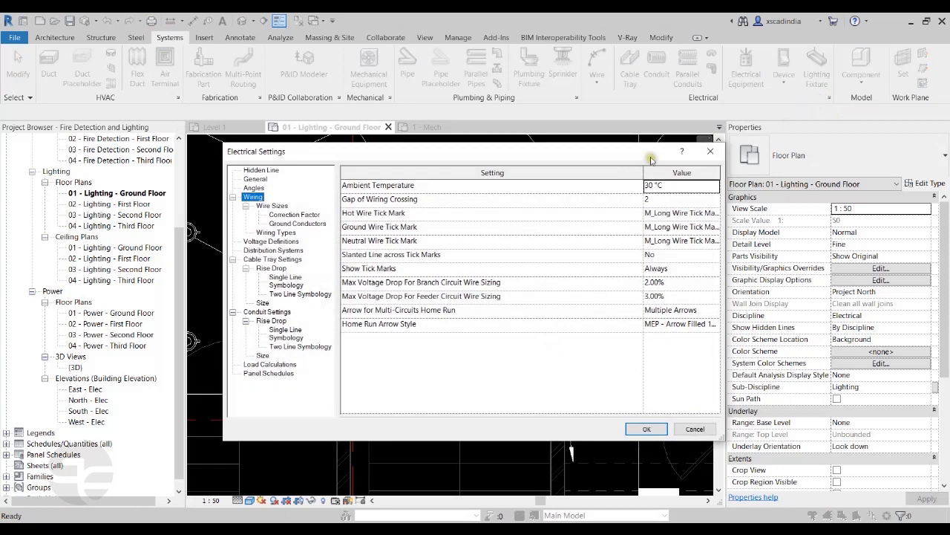
drag(643, 173, 560, 174)
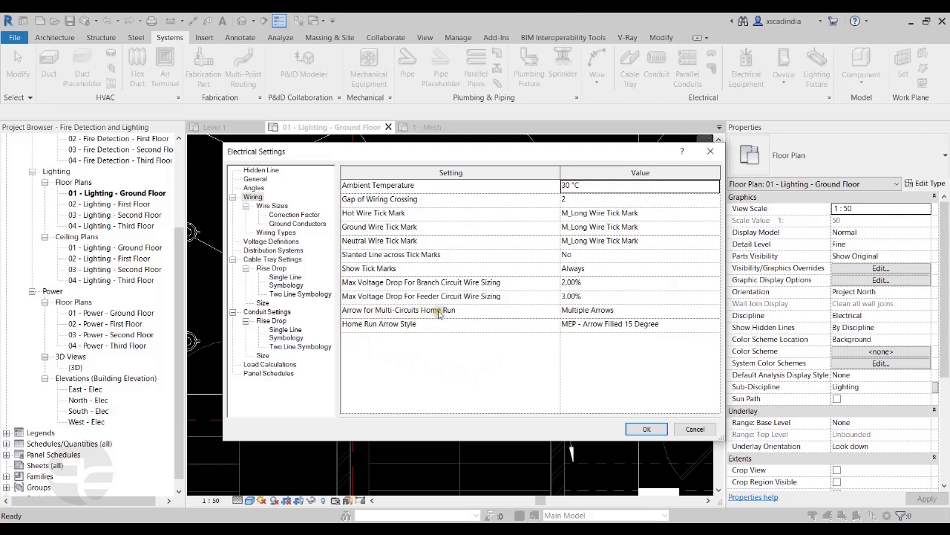
click(628, 310)
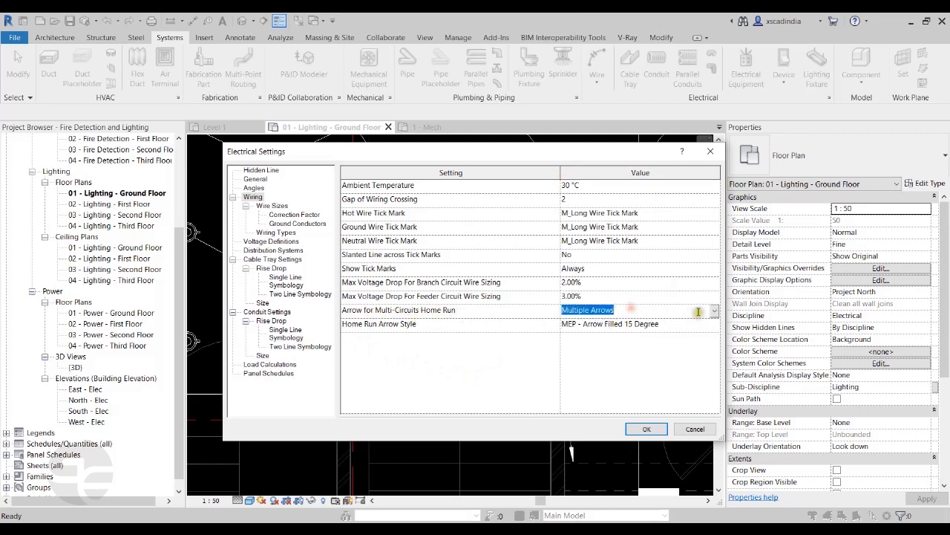
click(713, 311)
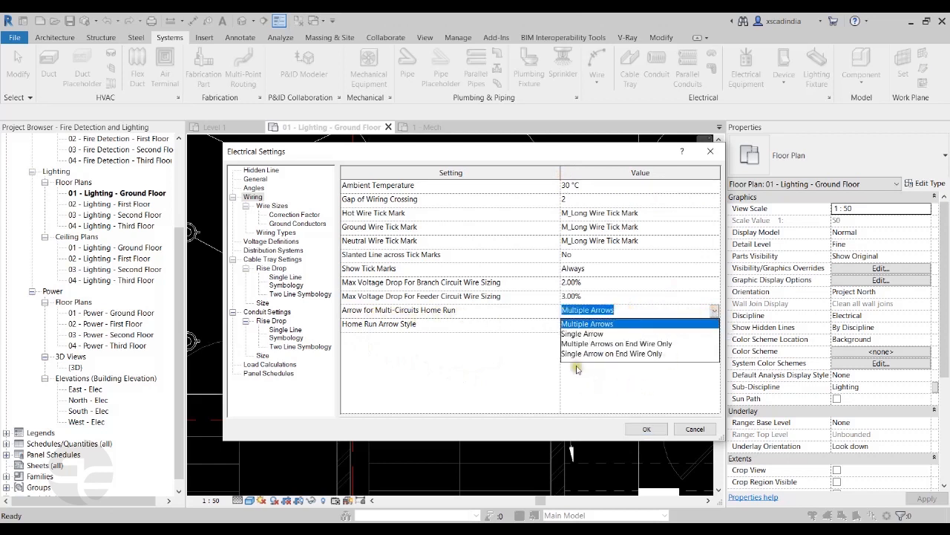
click(581, 334)
click(647, 428)
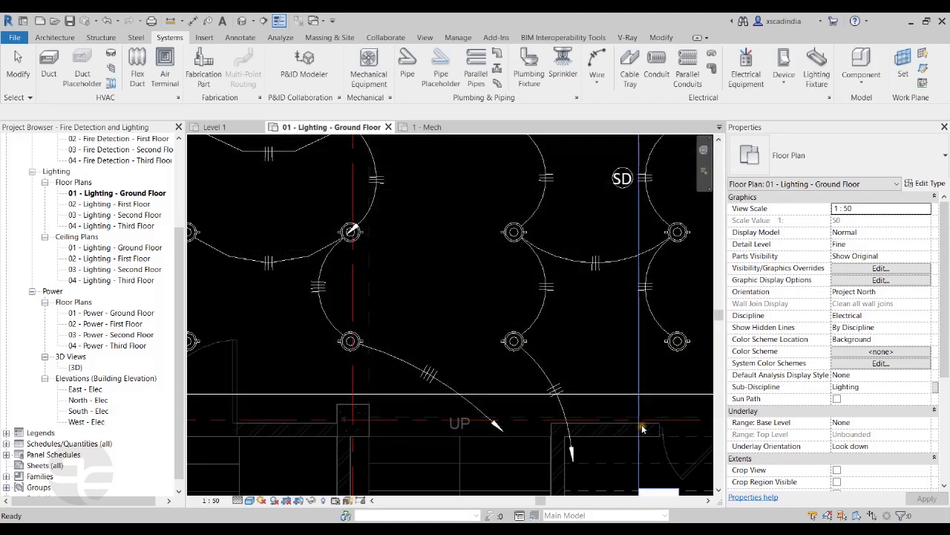
scroll(467, 349, down, 2)
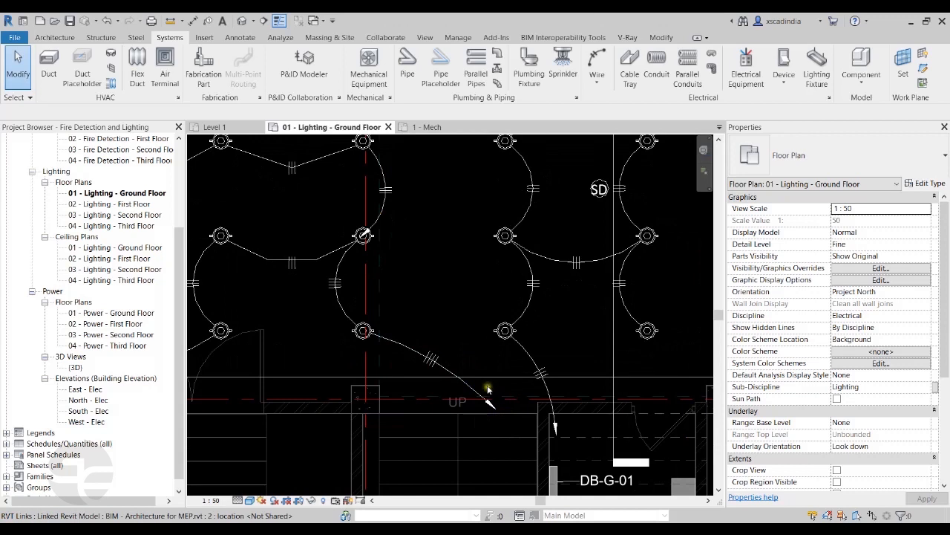
scroll(365, 222, up, 2)
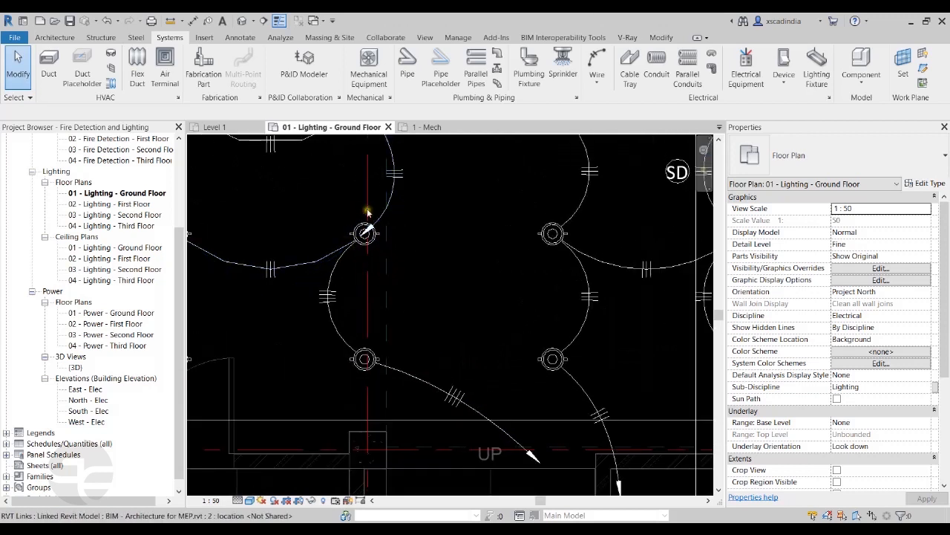
scroll(488, 381, down, 2)
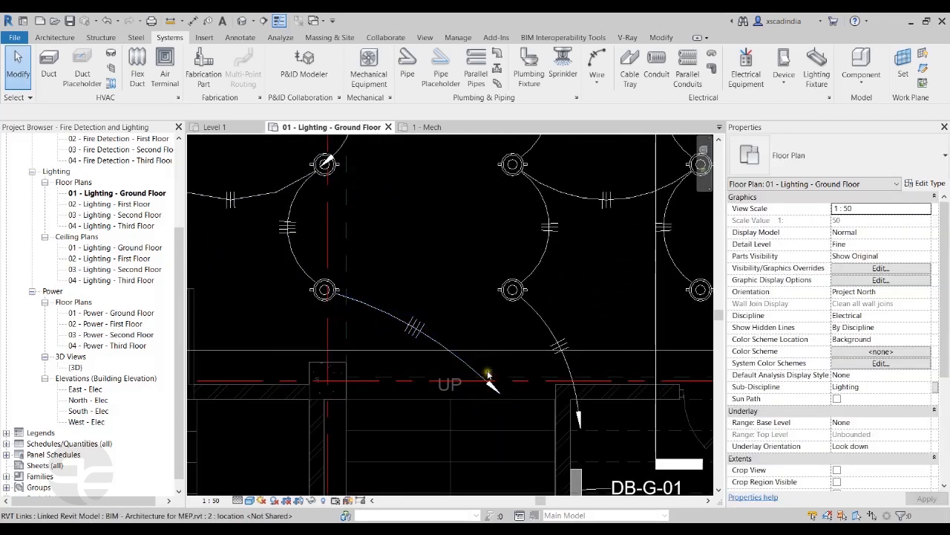
scroll(510, 401, up, 2)
scroll(510, 395, down, 2)
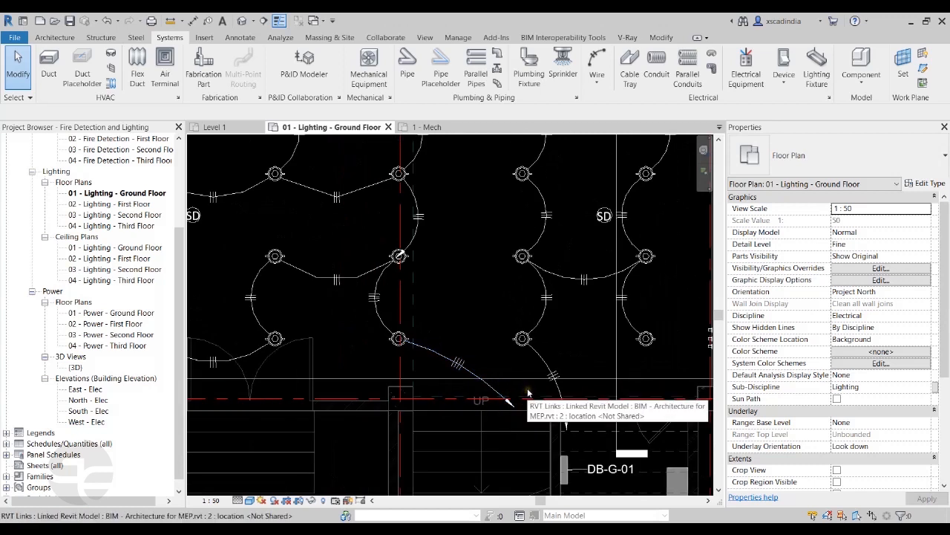
Step: Set Arrow for Multi-Circuits Home Run to Multiple Arrows on End Wire Only in the wiring settings
click(829, 97)
click(714, 311)
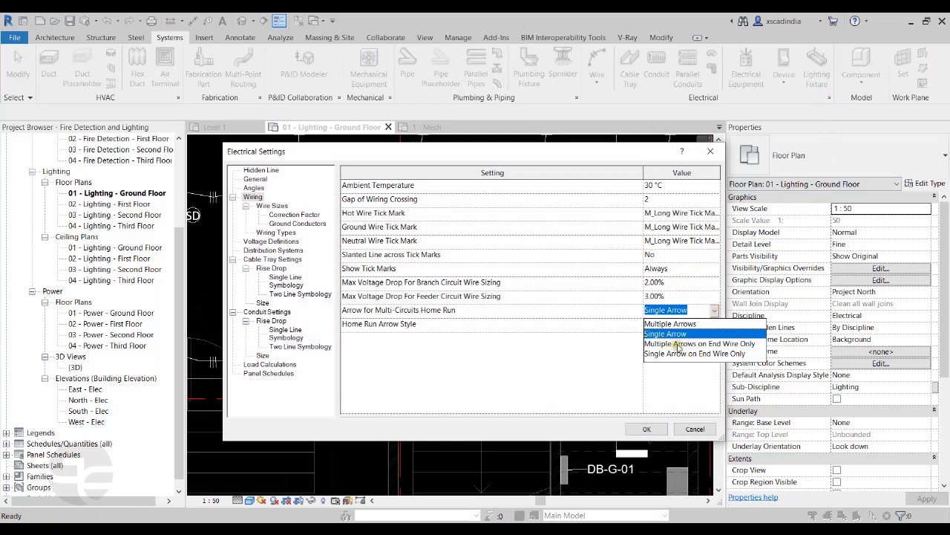
click(732, 344)
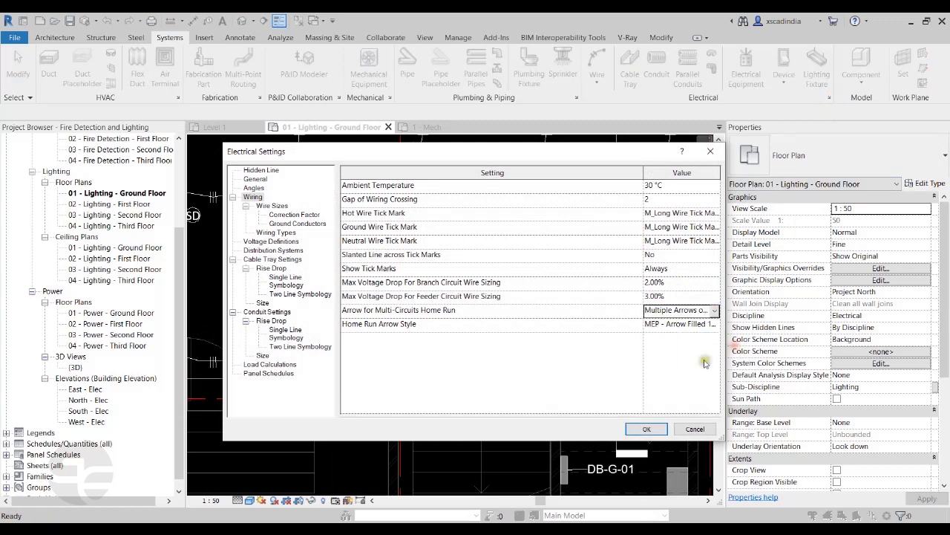
click(646, 429)
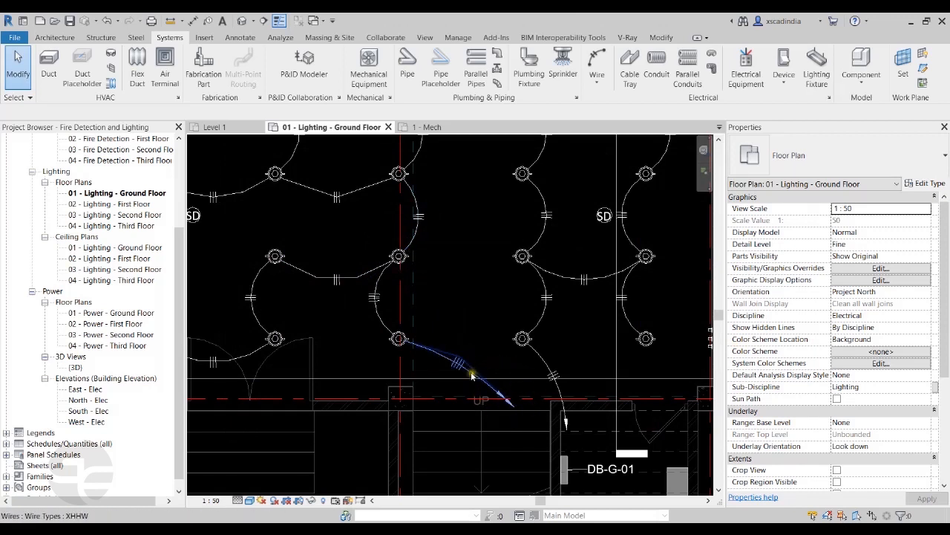
Step: Review the home run arrow and other wiring options in the electrical settings
scroll(484, 421, down, 5)
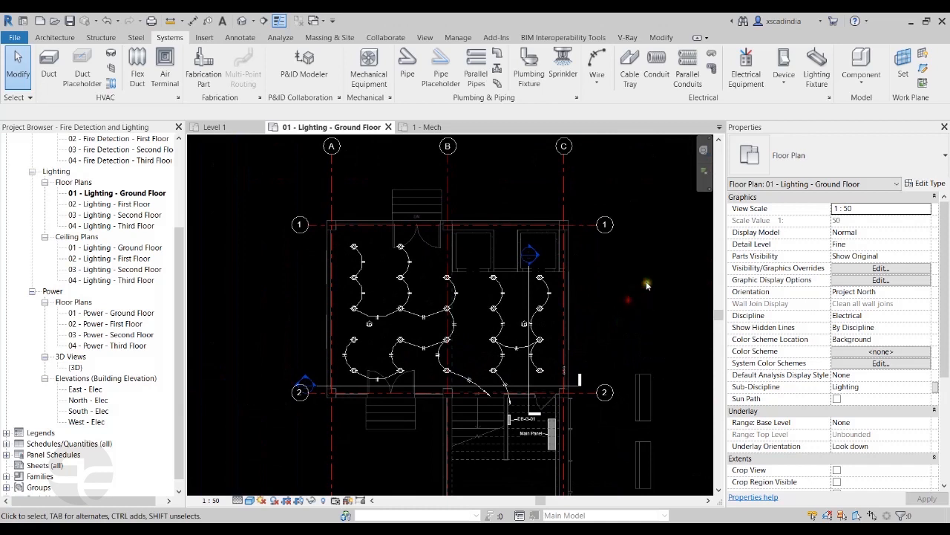
click(829, 97)
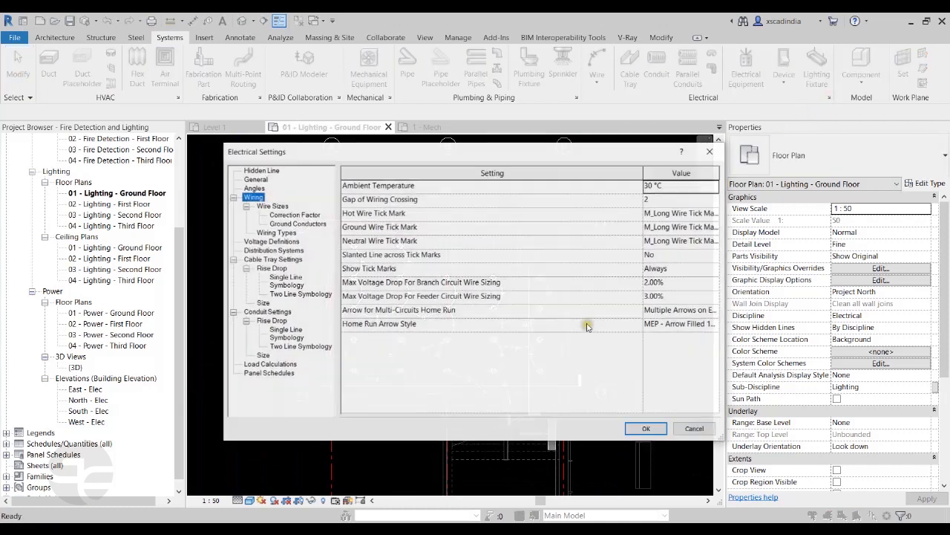
drag(438, 151, 401, 146)
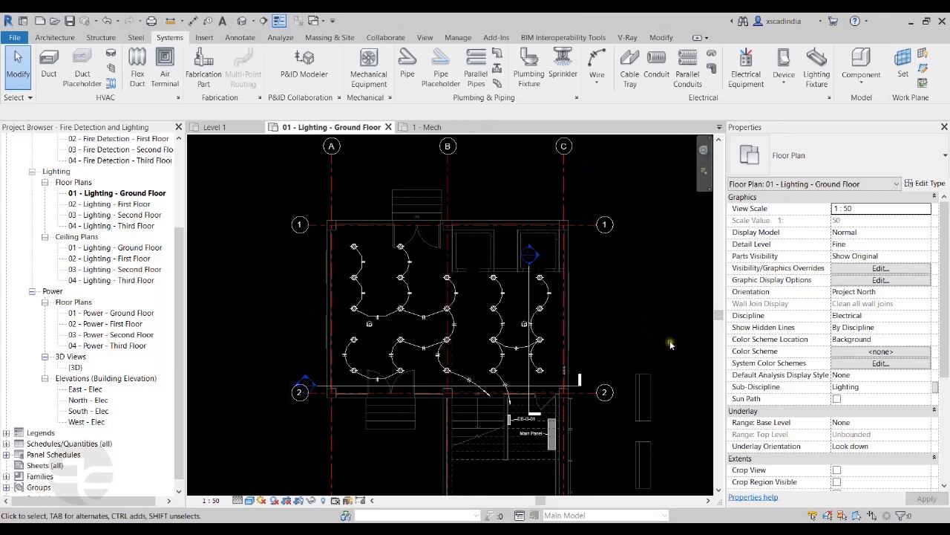
Step: Examine the panel and connection type assigned to the electrical circuit of distribution board DB-G-01
middle_drag(647, 324, 630, 298)
middle_drag(612, 383, 598, 324)
scroll(560, 348, up, 5)
middle_drag(610, 366, 660, 378)
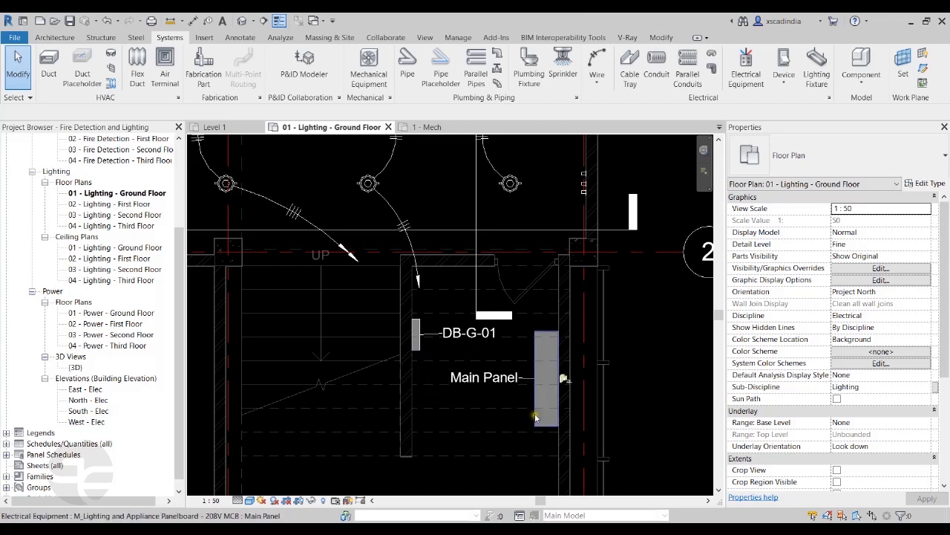
click(418, 347)
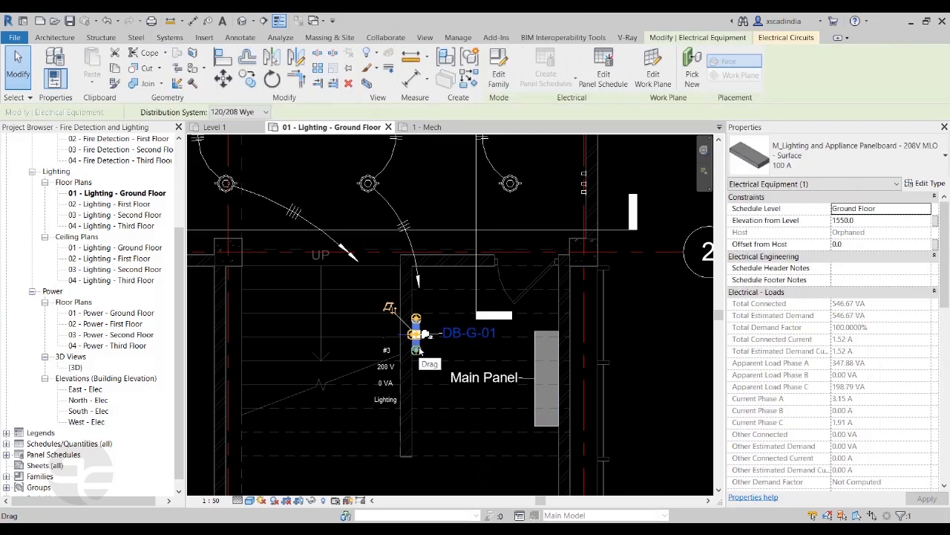
click(770, 38)
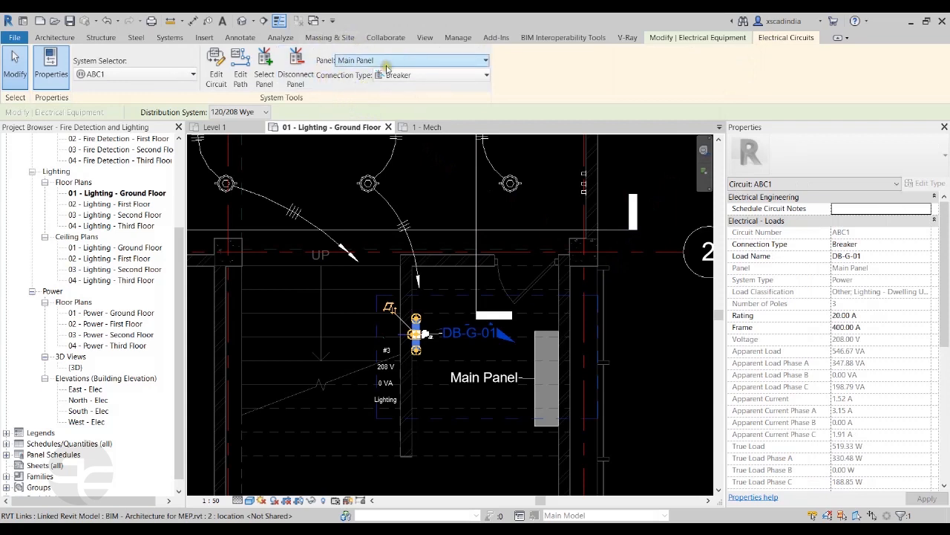
click(632, 292)
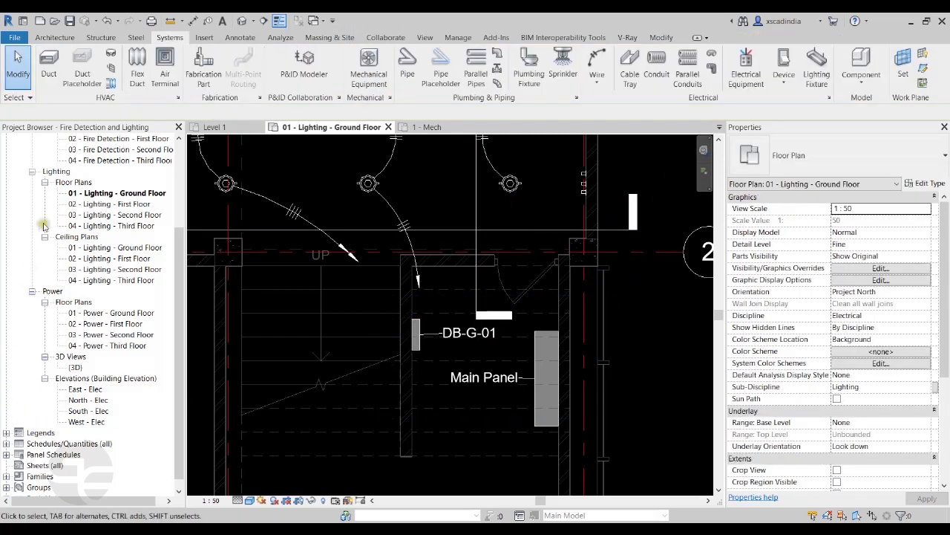
Step: Open the Main Panel schedule from the project's panel schedules and review the circuits listed in it
scroll(71, 388, down, 1)
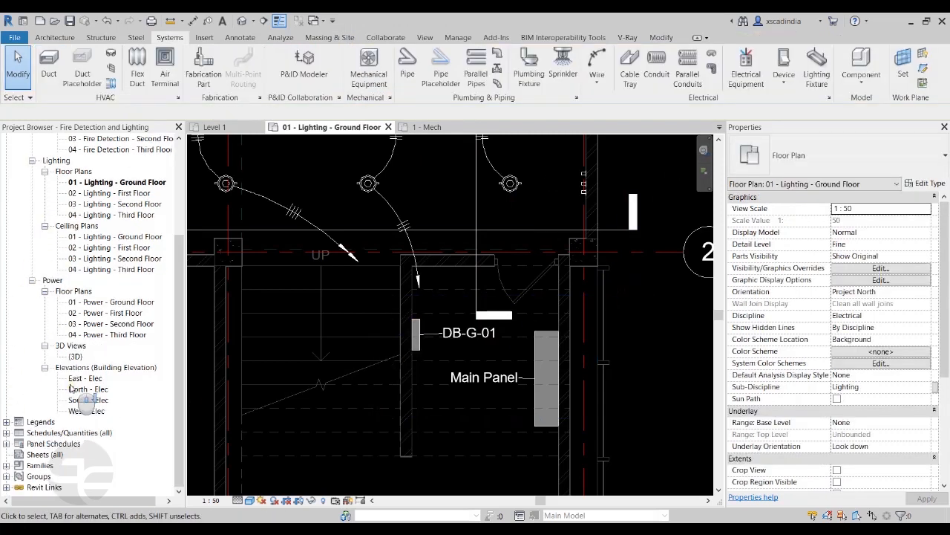
double_click(26, 444)
scroll(26, 444, down, 1)
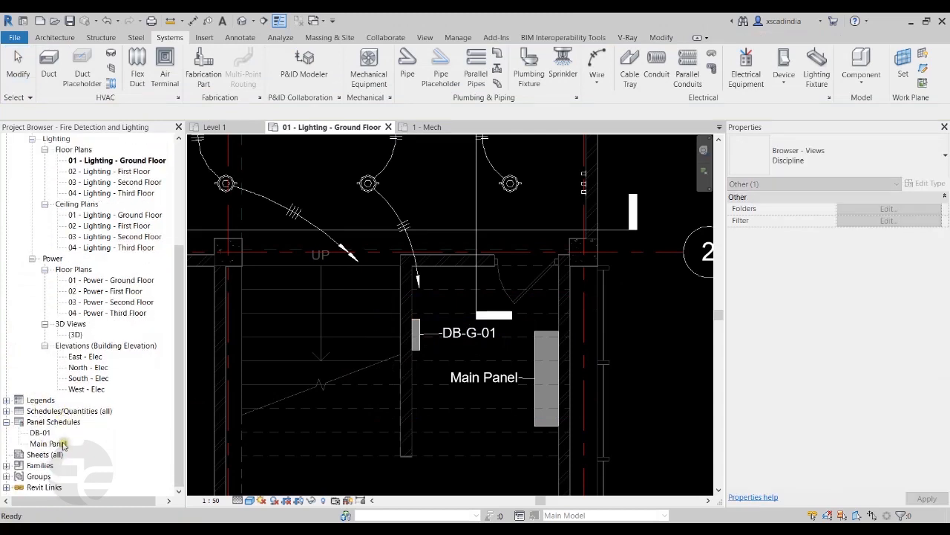
double_click(49, 443)
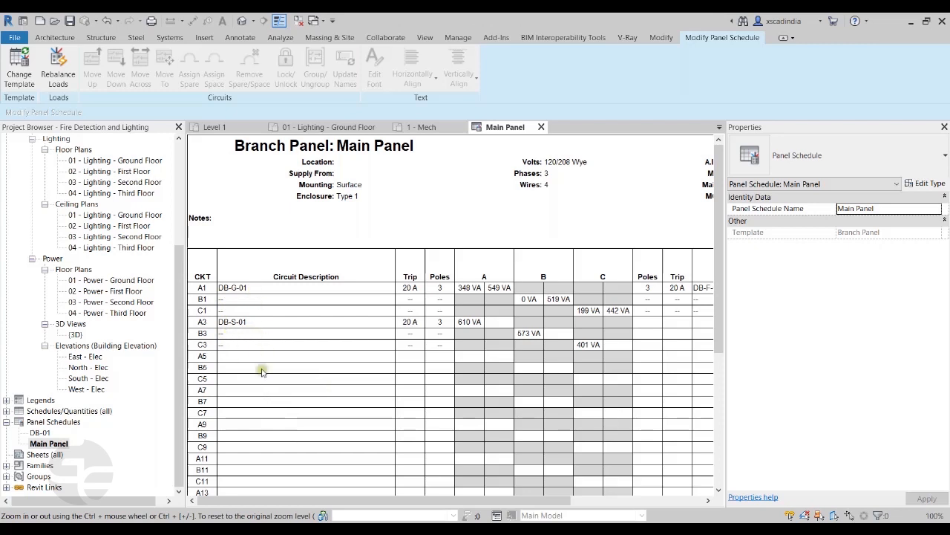
mouse_move(305, 499)
mouse_down()
mouse_move(436, 502)
mouse_move(308, 505)
mouse_up()
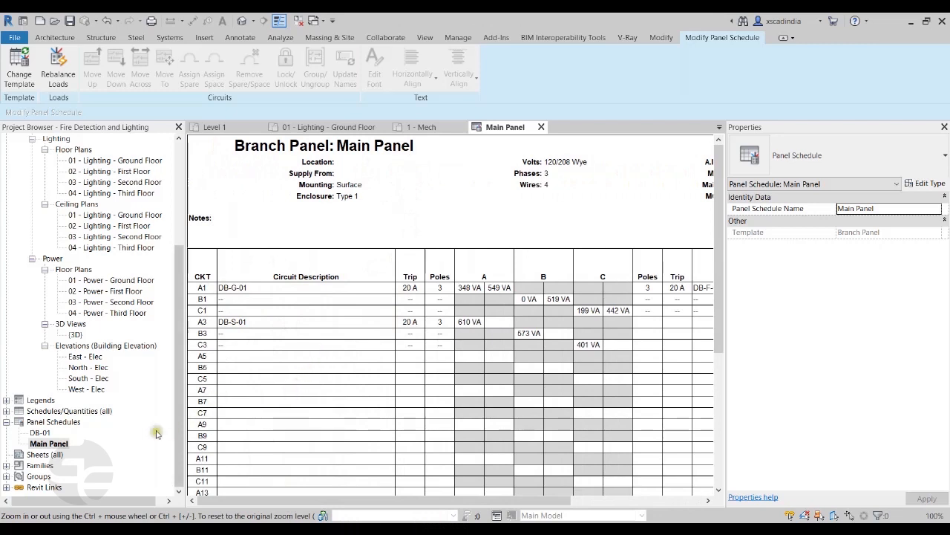
Step: Set the connection type of DB-G-01's circuit in the ground floor lighting plan to Feed Through Lugs and enable feed through lugs for its panel
click(327, 127)
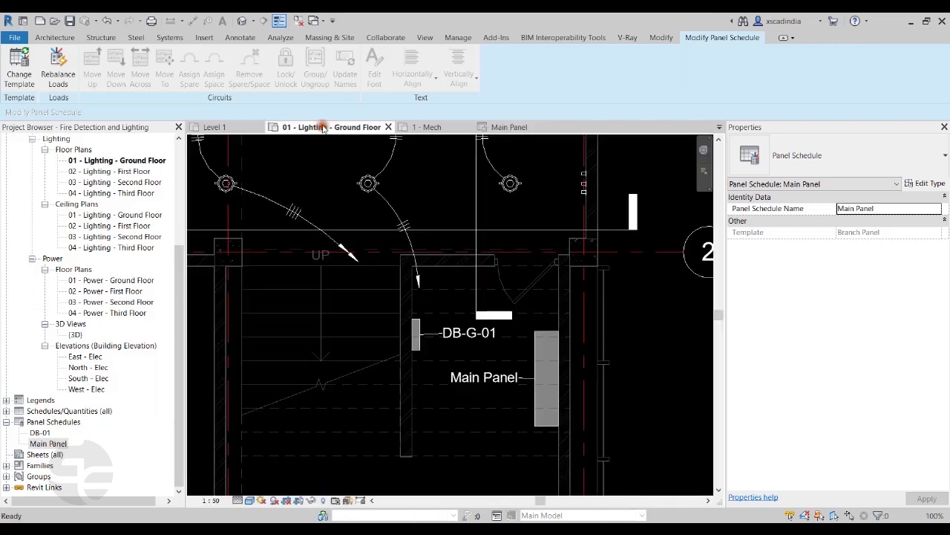
scroll(529, 363, down, 3)
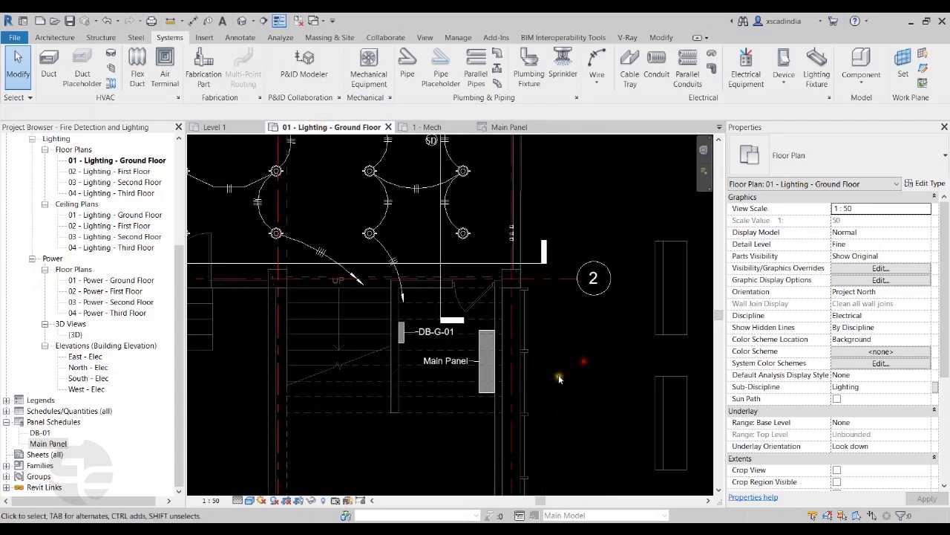
click(403, 340)
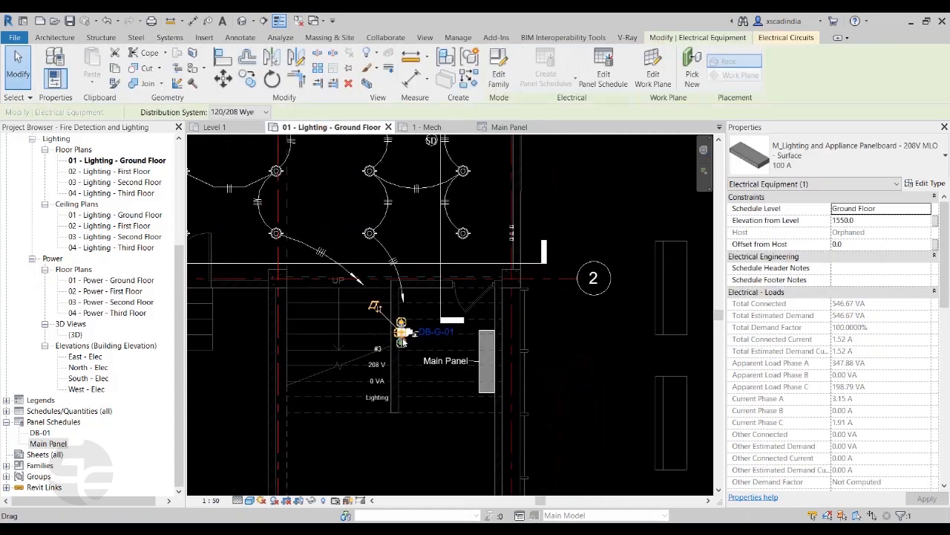
click(787, 38)
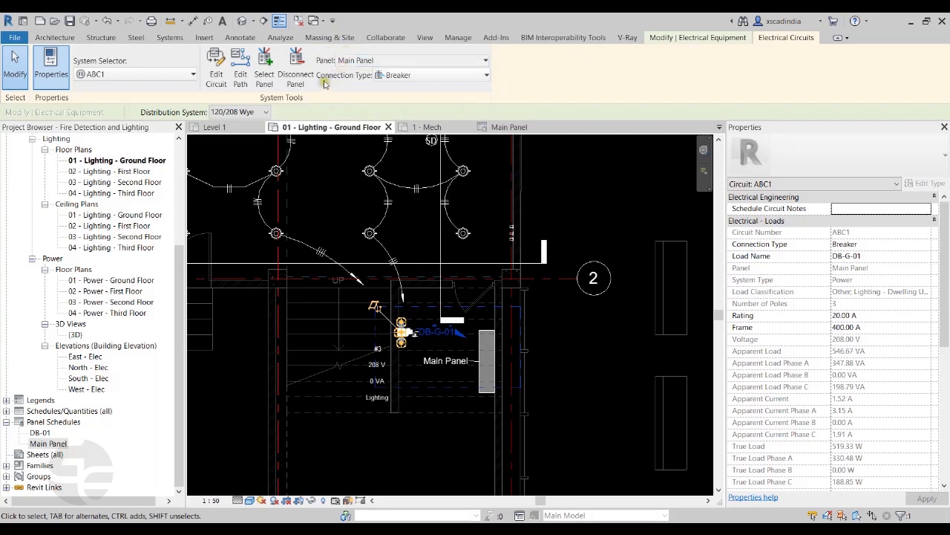
click(422, 76)
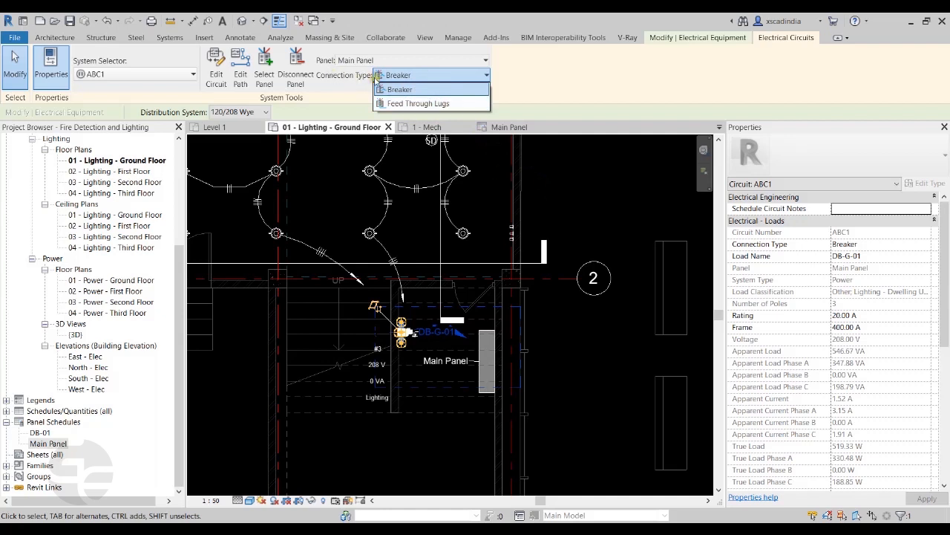
click(418, 103)
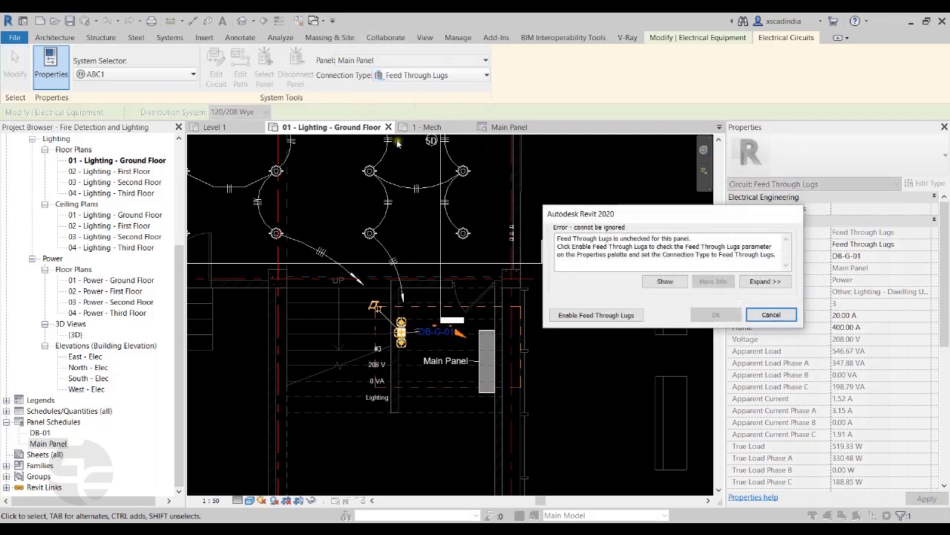
drag(623, 214, 577, 179)
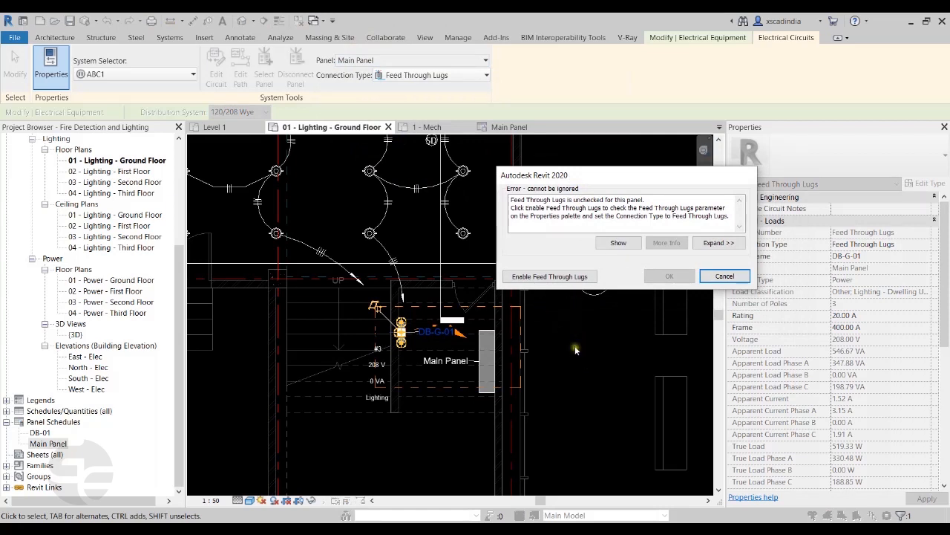
click(563, 277)
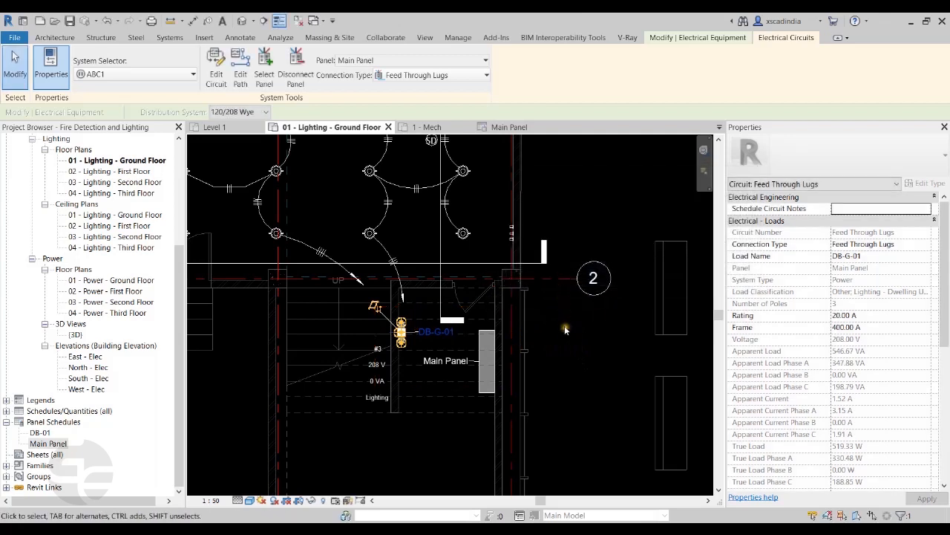
key(Escape)
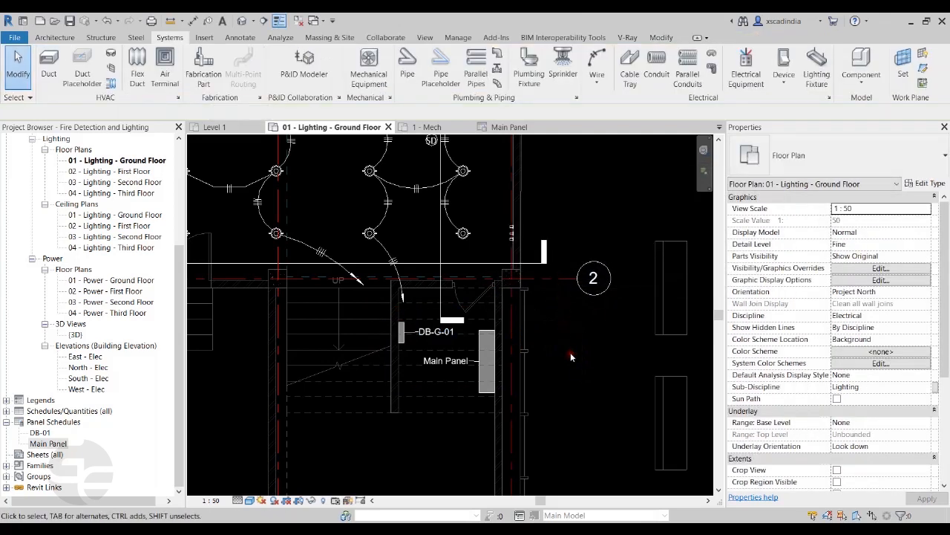
Step: Check the Feed Through Lugs parameter among the Electrical - Circuiting properties of Main Panel
click(488, 373)
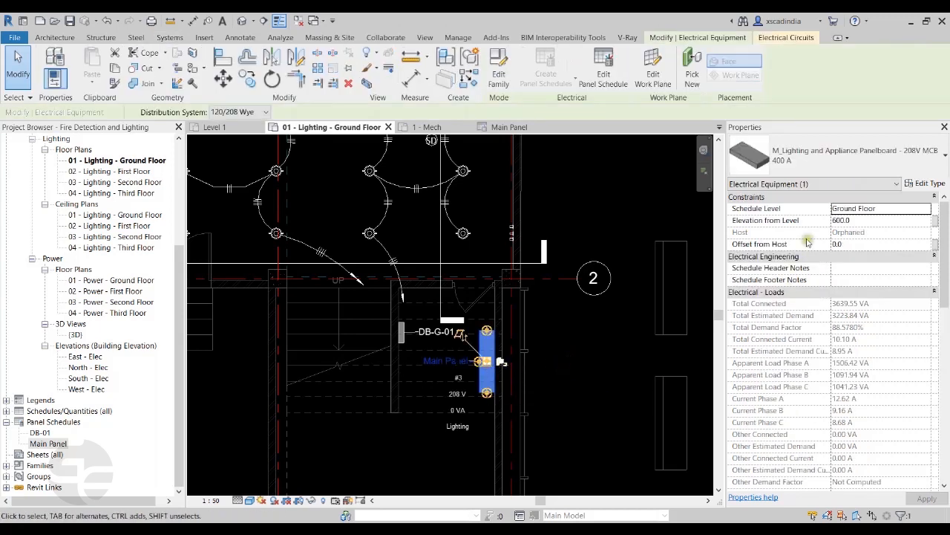
scroll(804, 382, down, 3)
scroll(804, 382, down, 6)
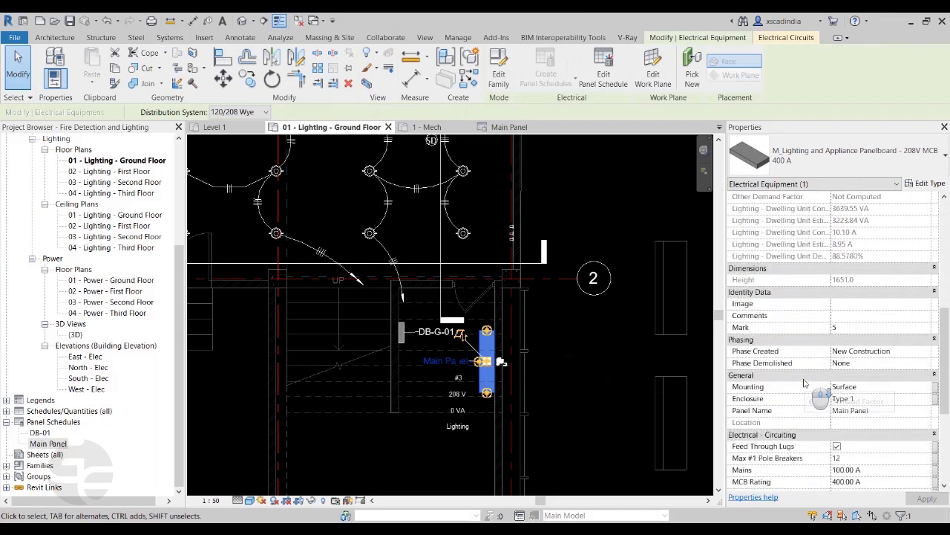
scroll(804, 383, down, 1)
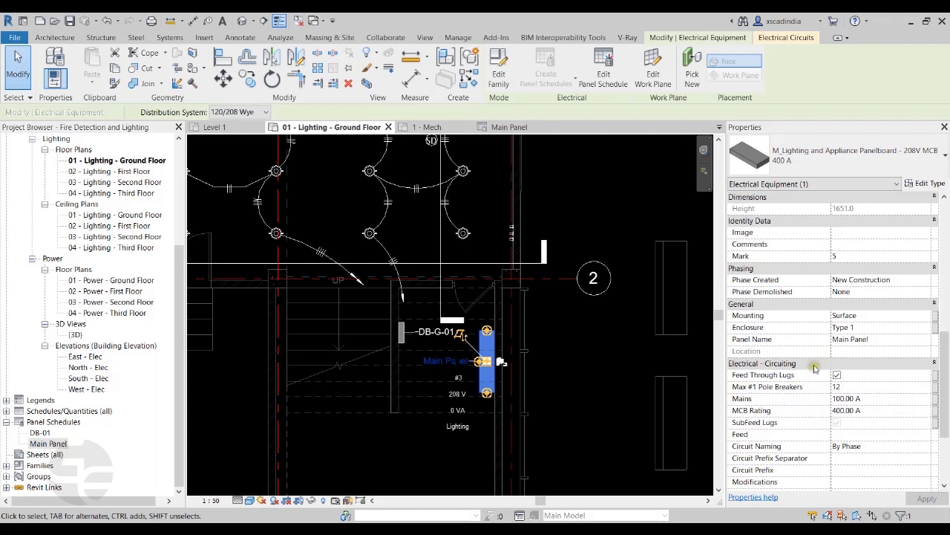
click(577, 400)
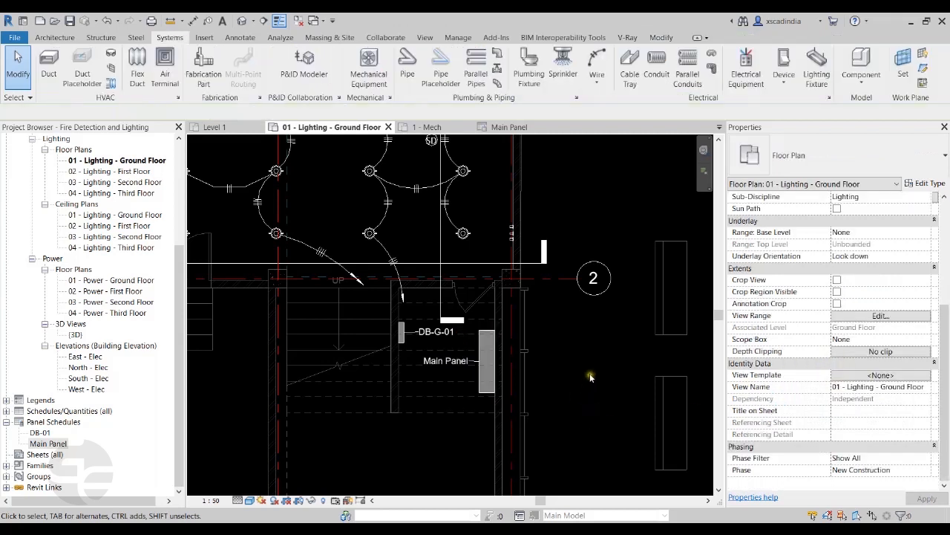
Step: Review the circuit listing in the Main Panel schedule and return to the ground floor lighting plan
click(504, 127)
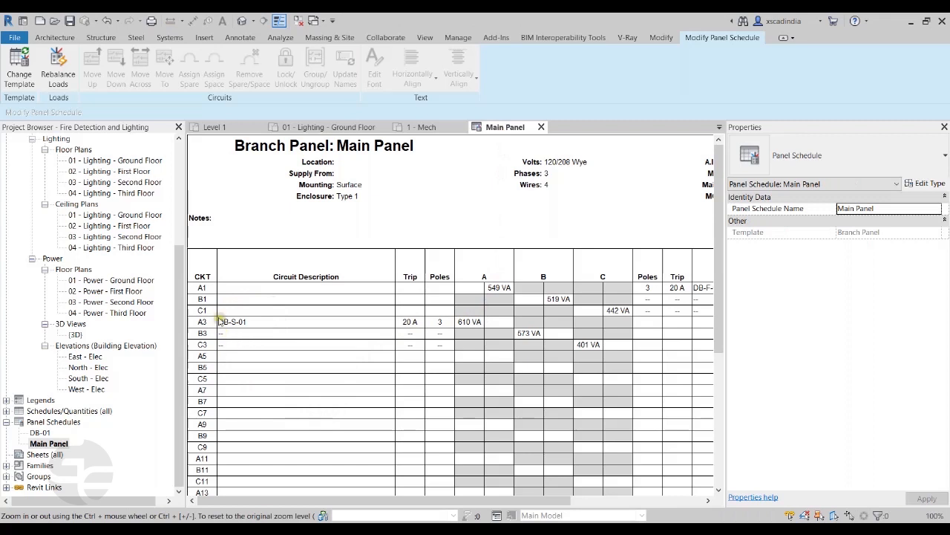
drag(329, 501, 263, 501)
click(327, 127)
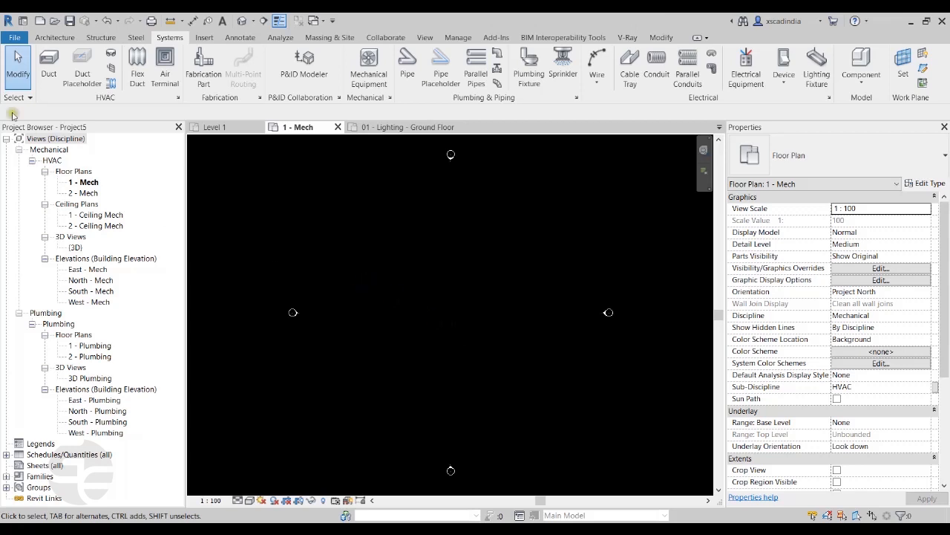
Step: Start a rectangular duct in the 1 - Mech floor plan with its vertical justification set to Top
click(50, 65)
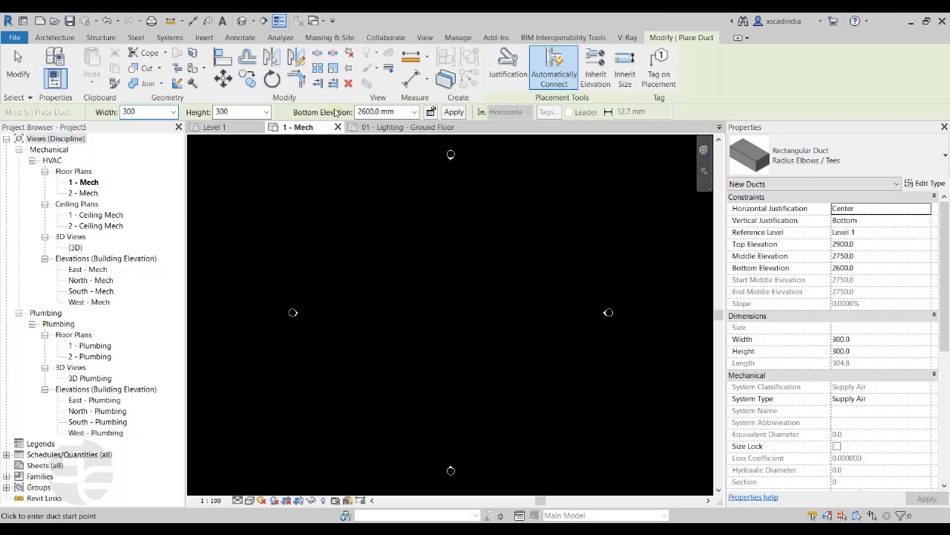
click(921, 221)
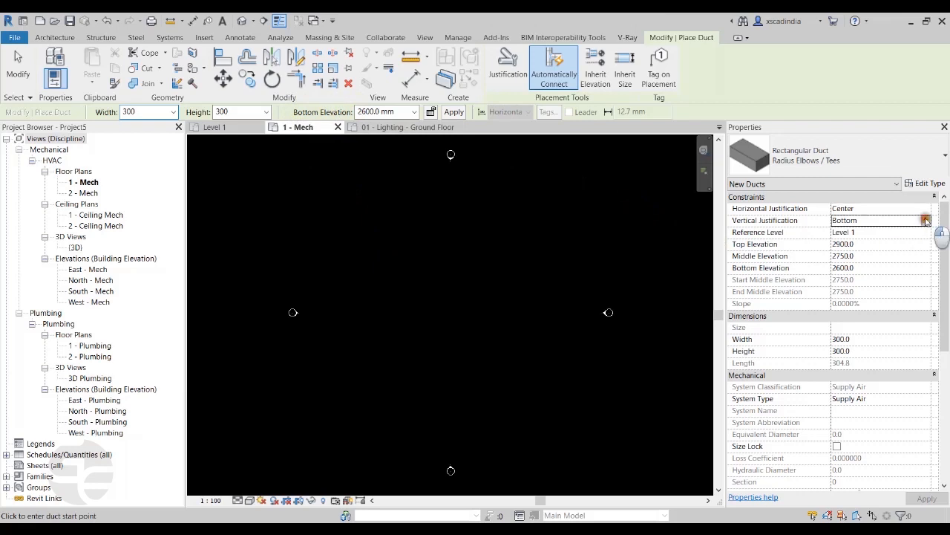
click(927, 220)
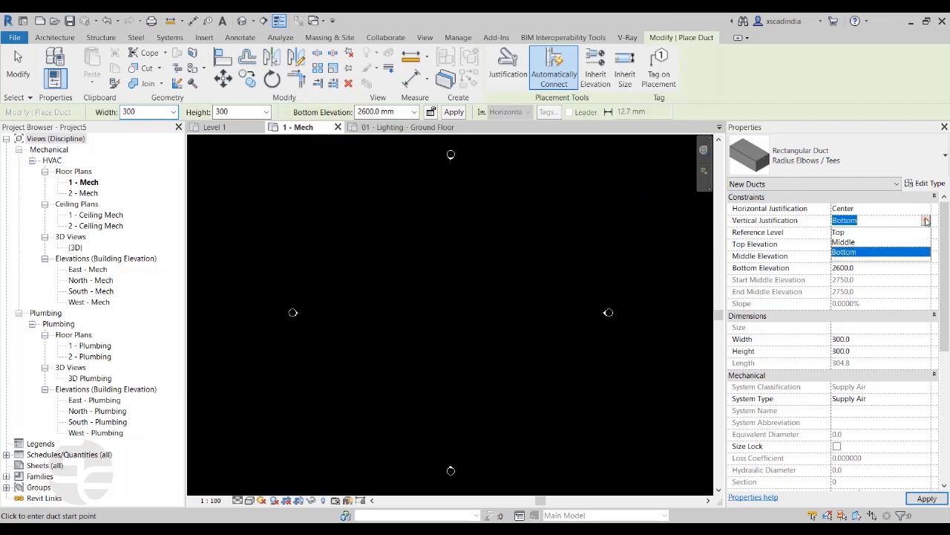
click(838, 233)
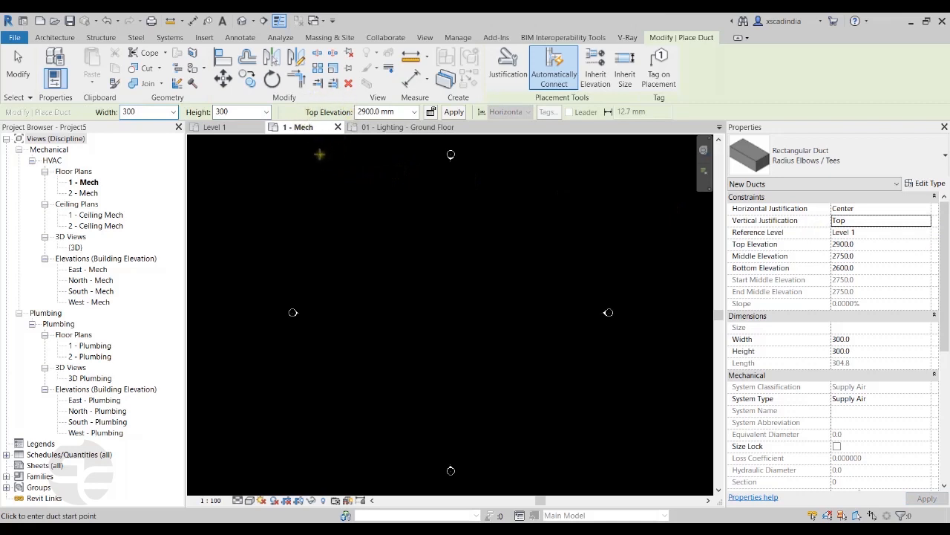
Step: Set the new duct's vertical justification to Middle and examine its middle elevation setting
click(924, 222)
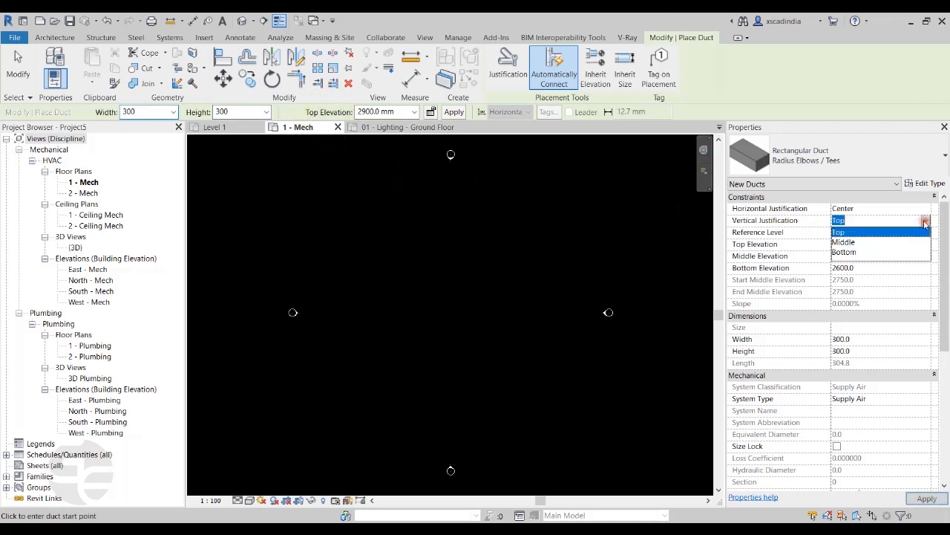
click(844, 242)
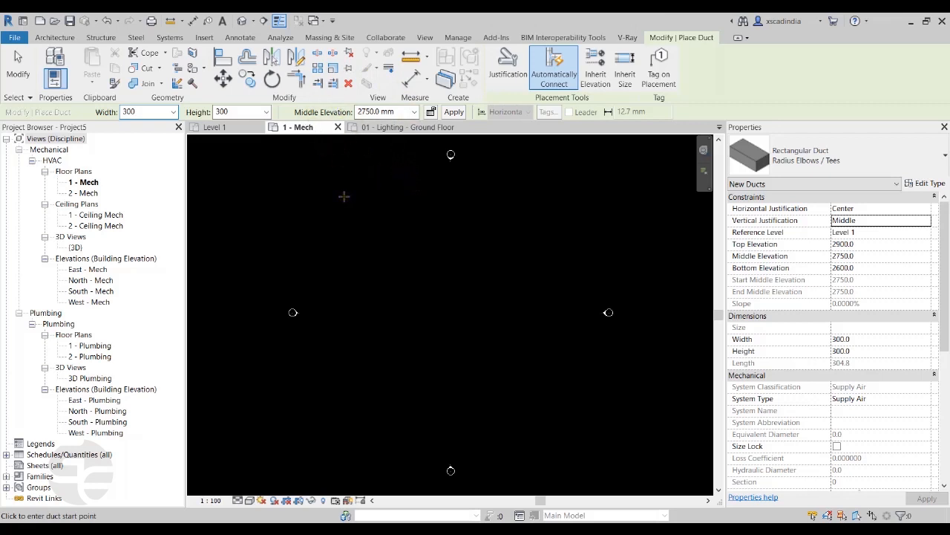
click(400, 112)
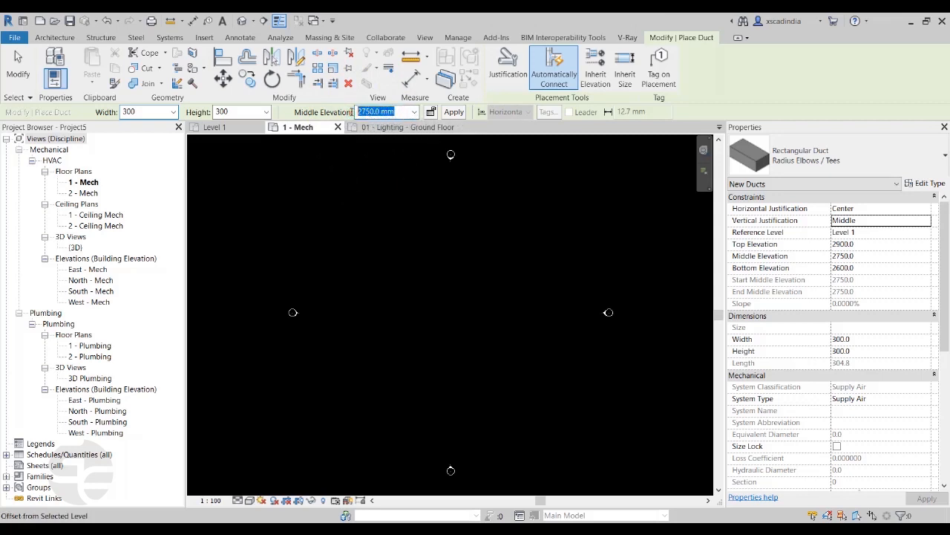
Step: Set the new duct's vertical justification to Top and its top elevation to 3200 mm
click(926, 221)
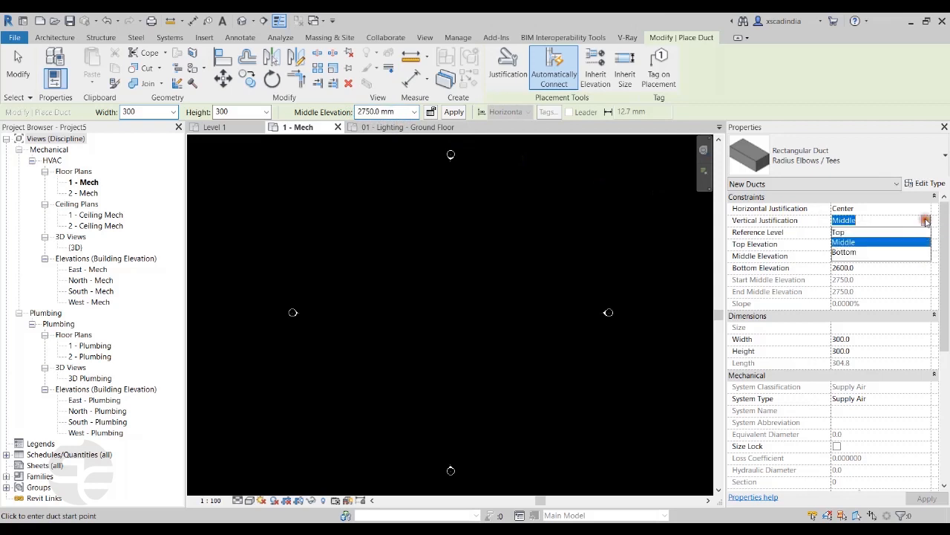
click(840, 232)
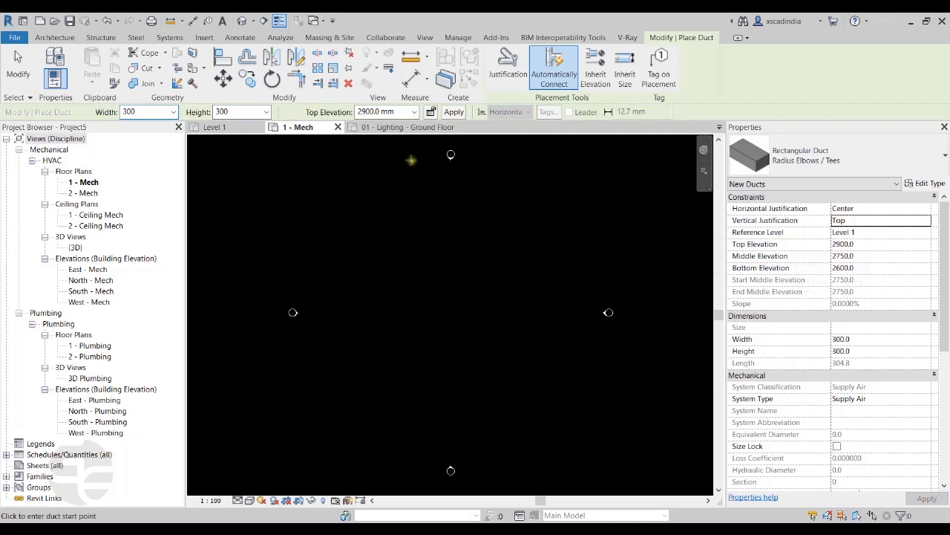
click(400, 110)
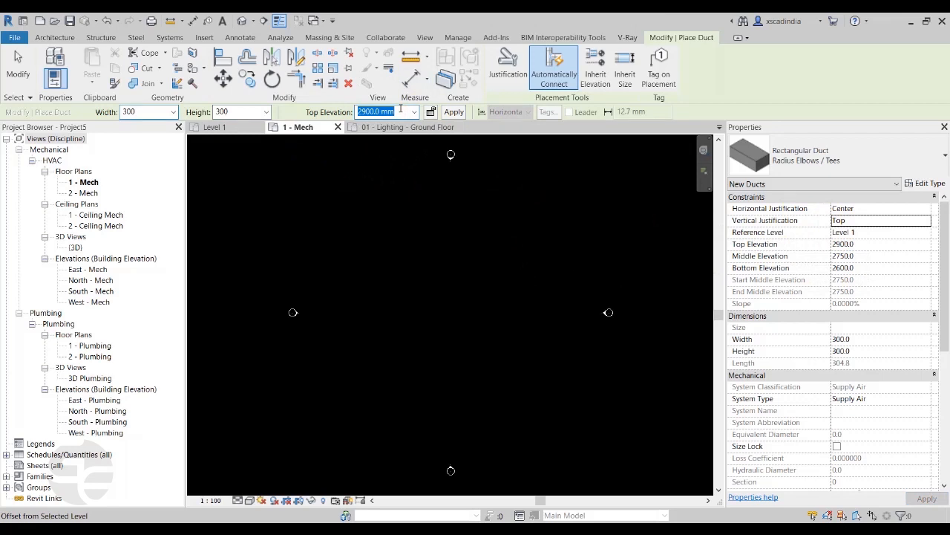
text(3200)
key(Return)
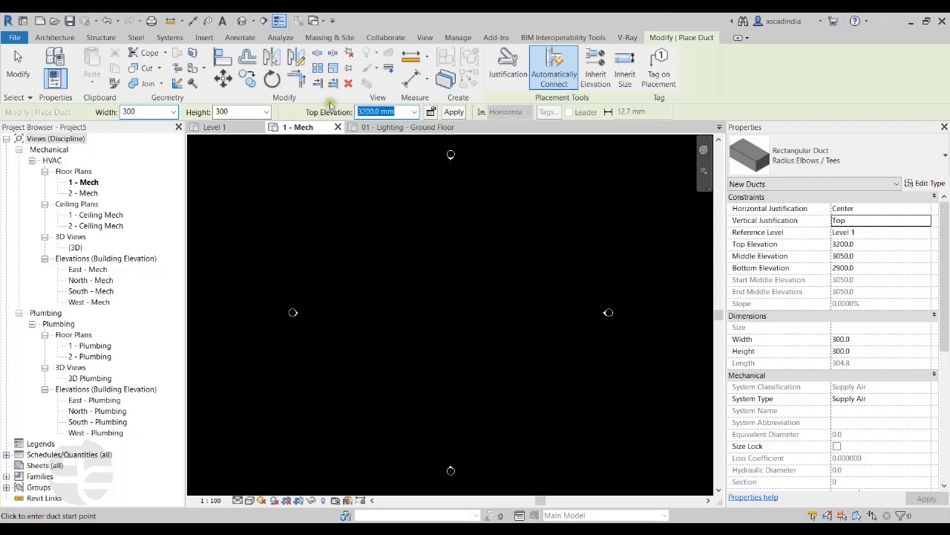
Step: Draw a short horizontal 300 x 300 mm rectangular duct in the middle of the 1 - Mech floor plan
click(398, 303)
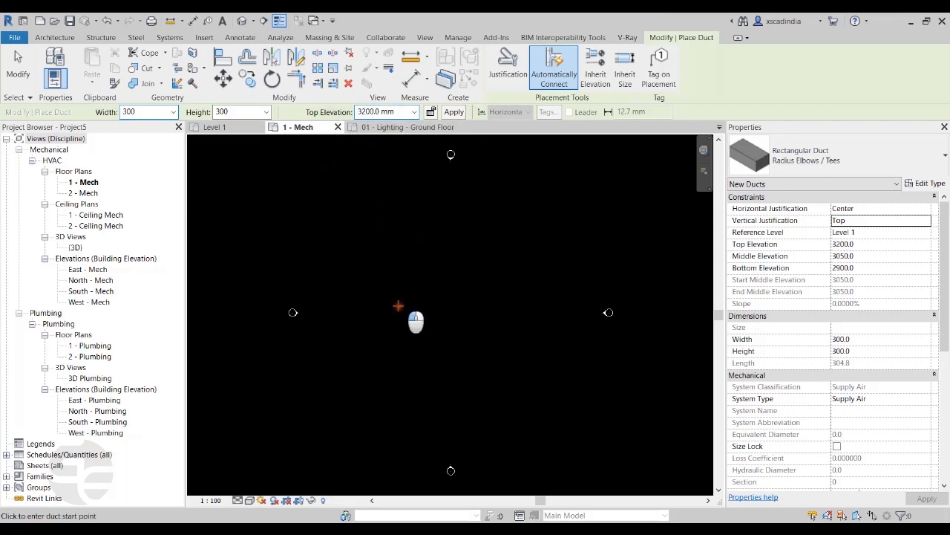
click(438, 321)
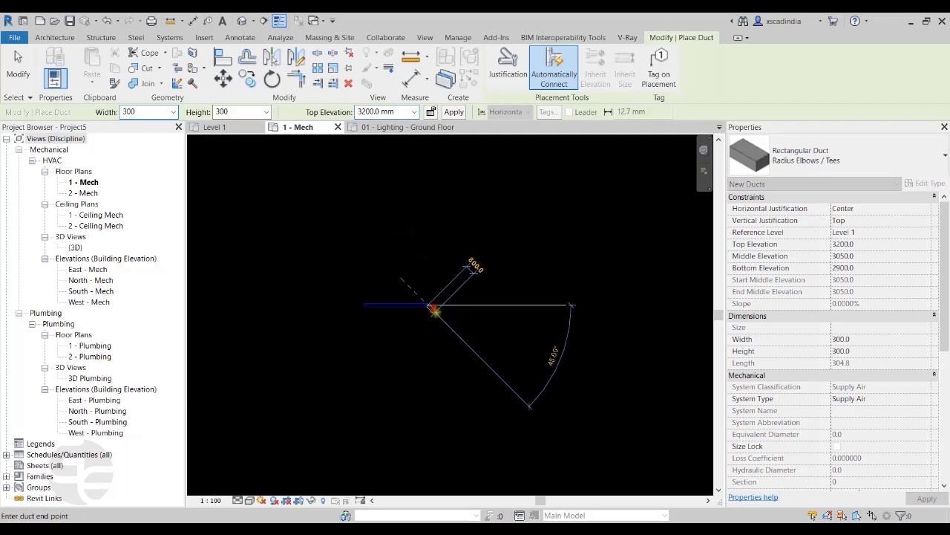
key(Escape)
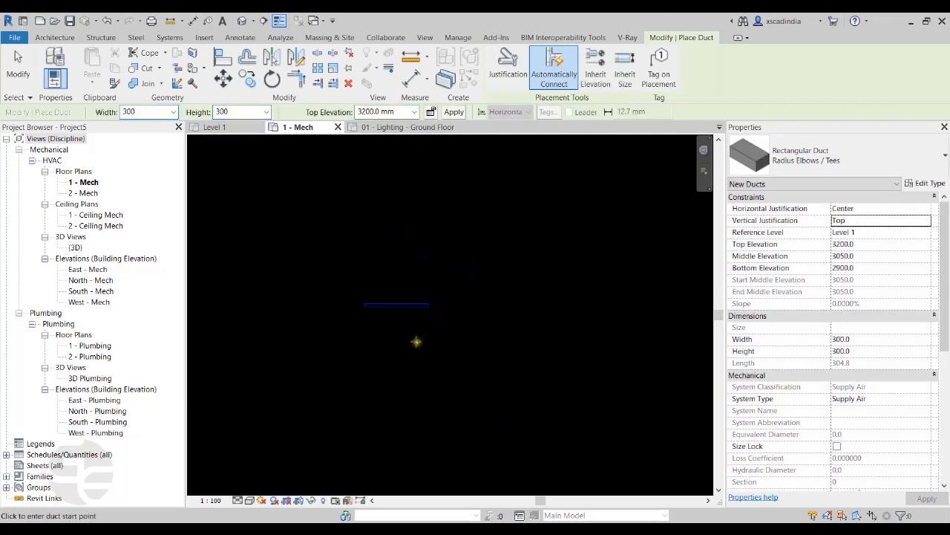
scroll(388, 286, up, 4)
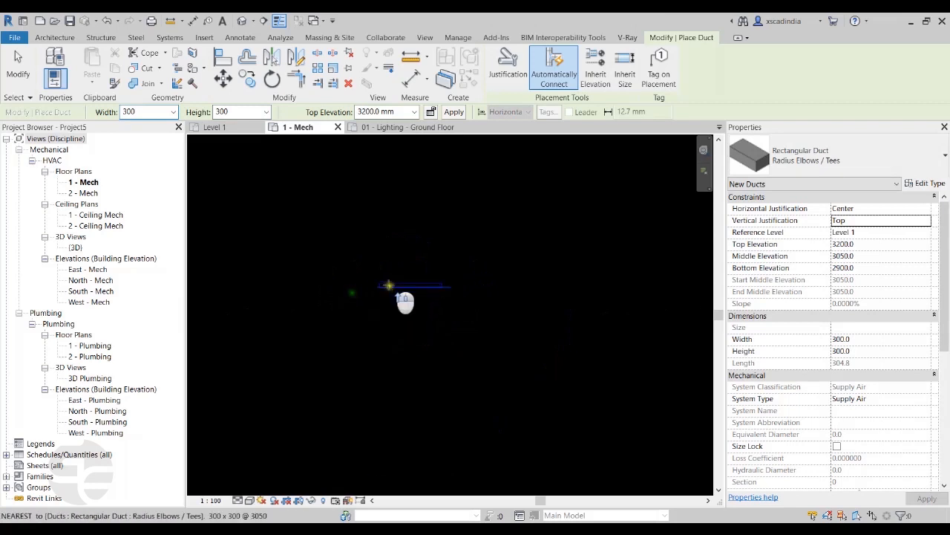
middle_drag(410, 316, 399, 353)
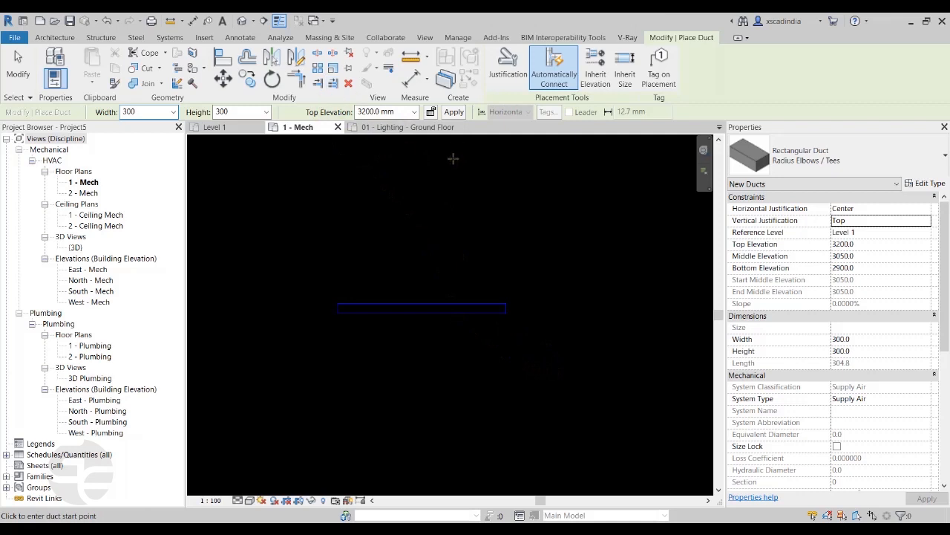
key(Escape)
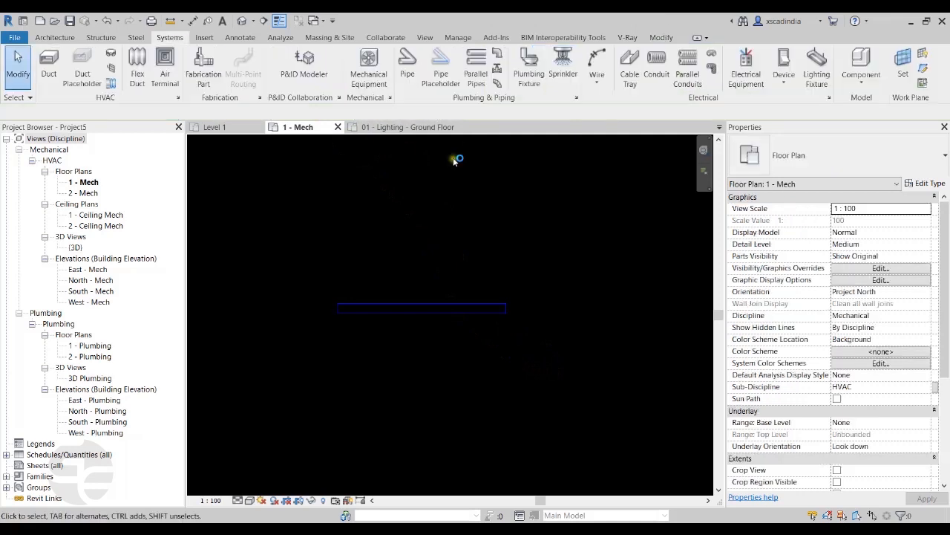
Step: Start a 150 mm diameter pipe with its vertical justification set to Bottom and its bottom elevation set to 2800 mm
click(408, 76)
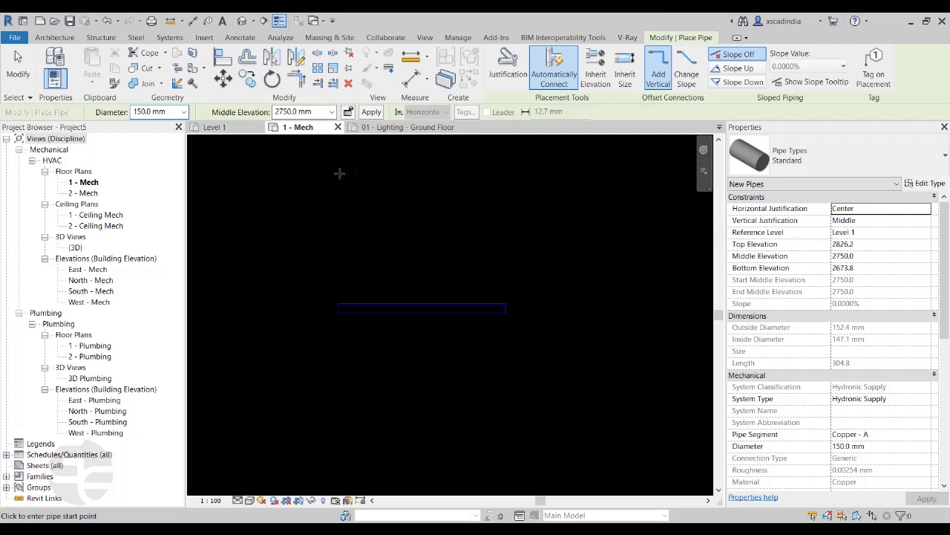
click(926, 220)
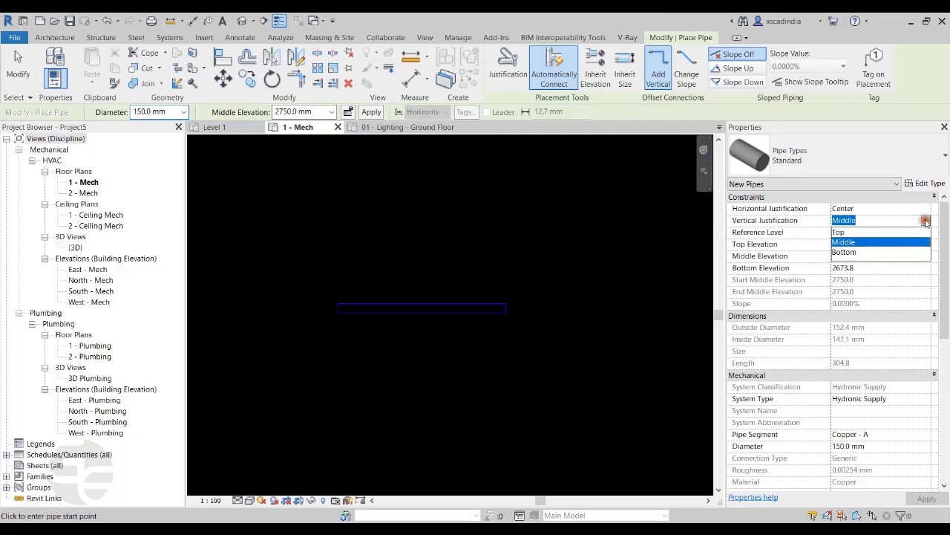
click(844, 252)
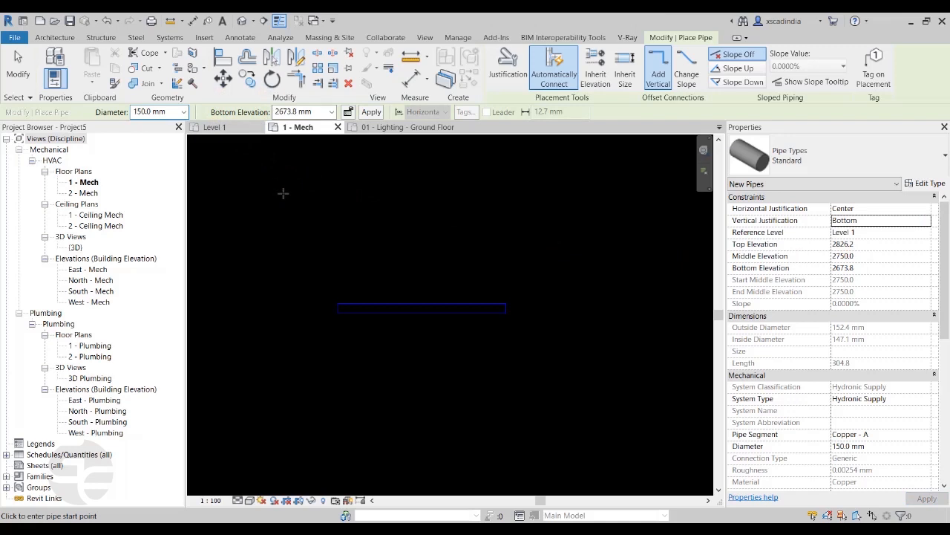
click(317, 111)
drag(317, 111, 269, 112)
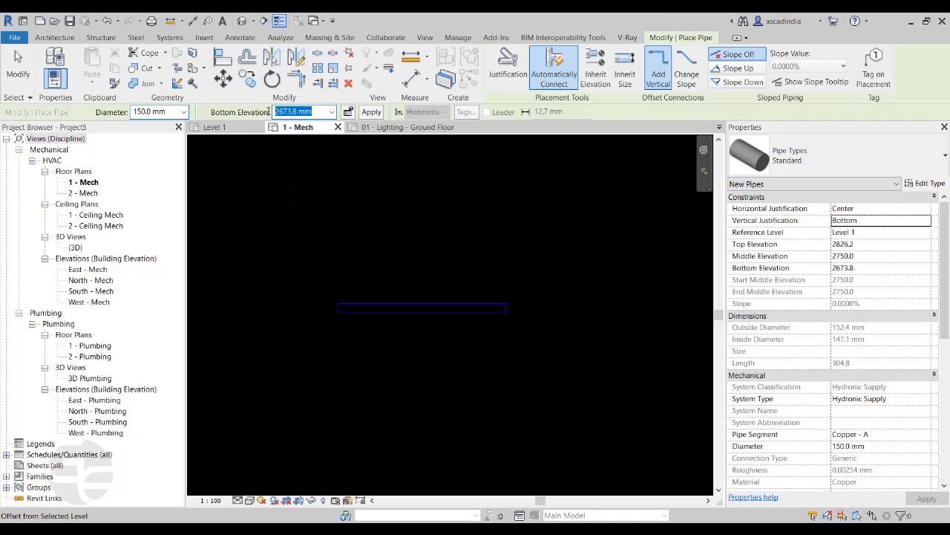
text(2)
key(Return)
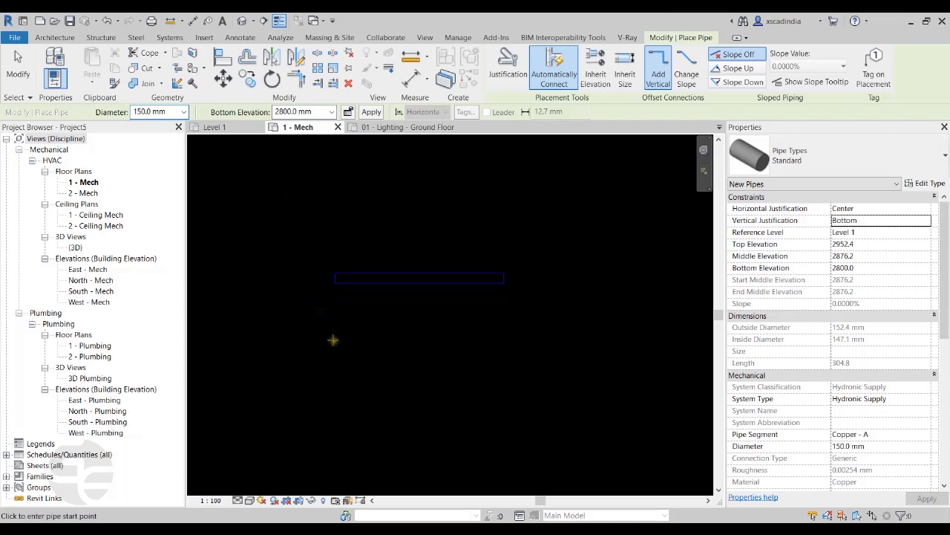
Step: Draw an L-shaped pipe run below the duct, matching the duct's length and turning down 90° for about 2600 mm
click(332, 340)
click(503, 341)
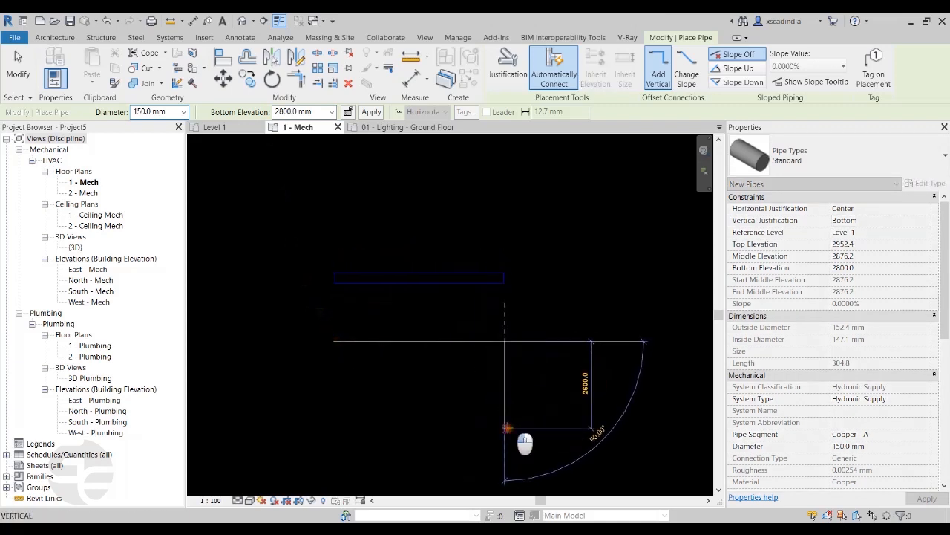
click(505, 428)
key(Escape)
key(Escape)
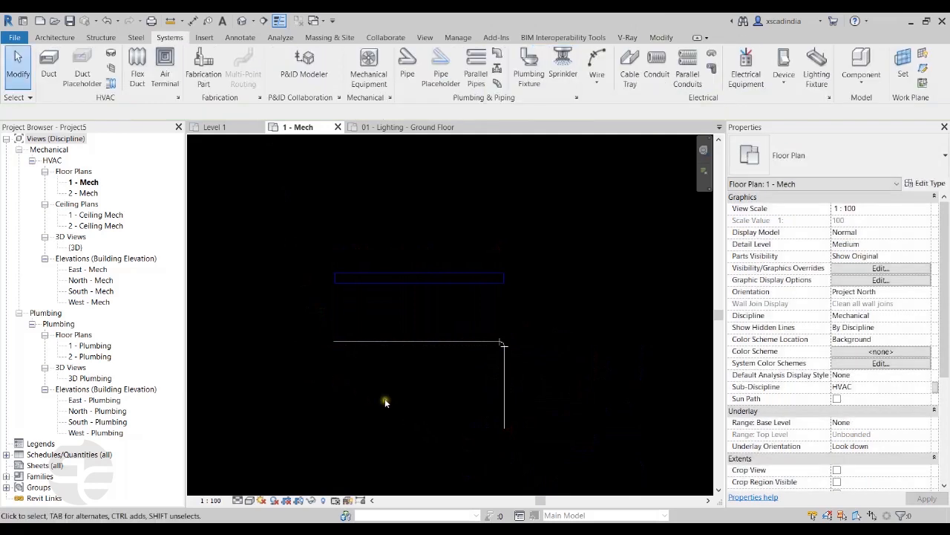
scroll(423, 408, down, 2)
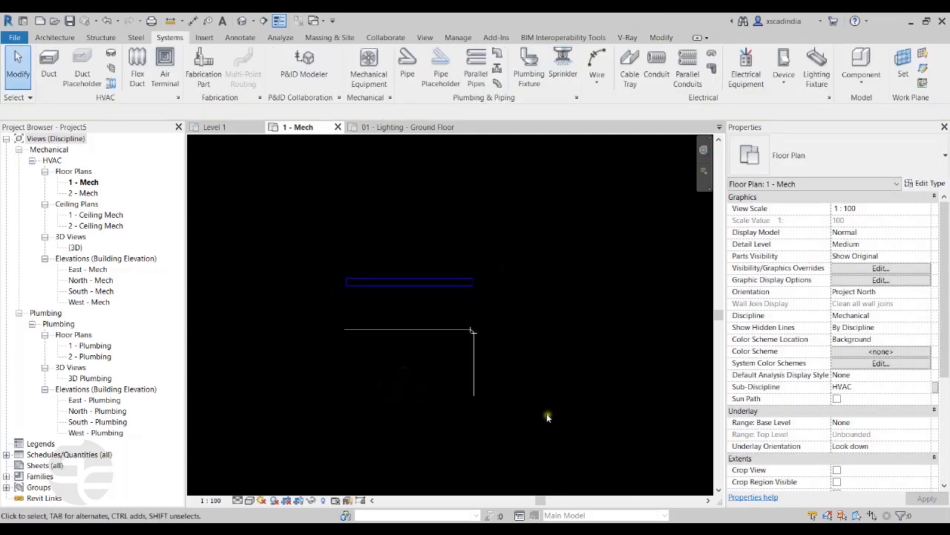
scroll(494, 316, up, 1)
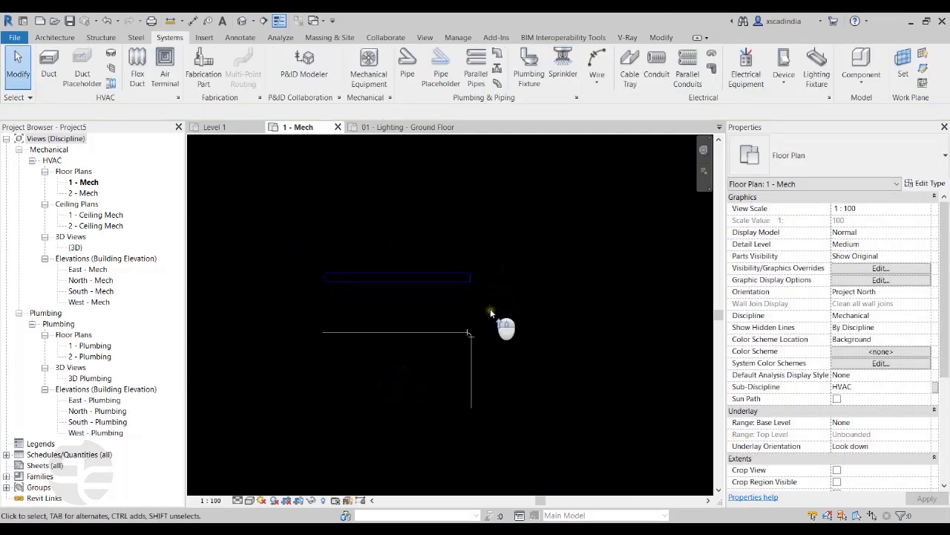
click(409, 278)
scroll(555, 292, up, 2)
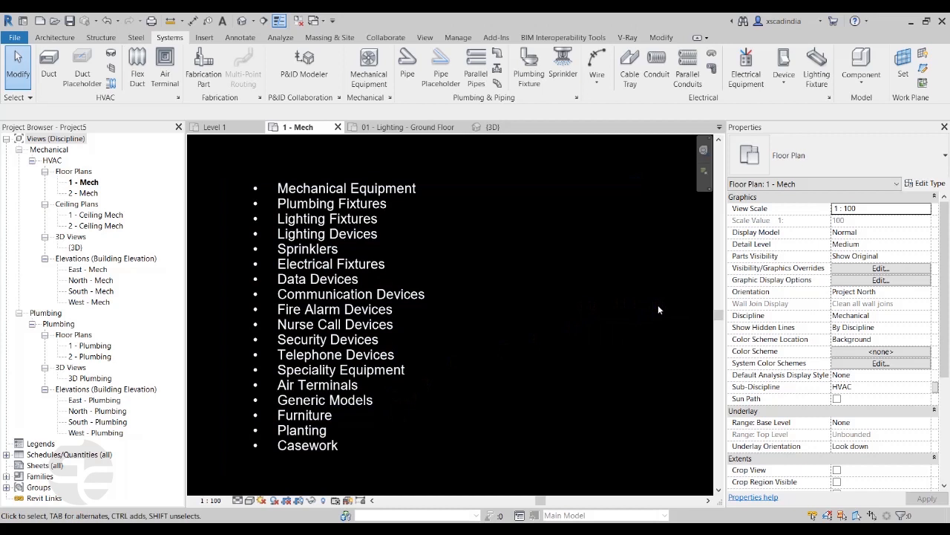
Step: Switch to the 01 - Lighting - Ground Floor plan and open the Section 2 view from its section line
key(ctrl+Tab)
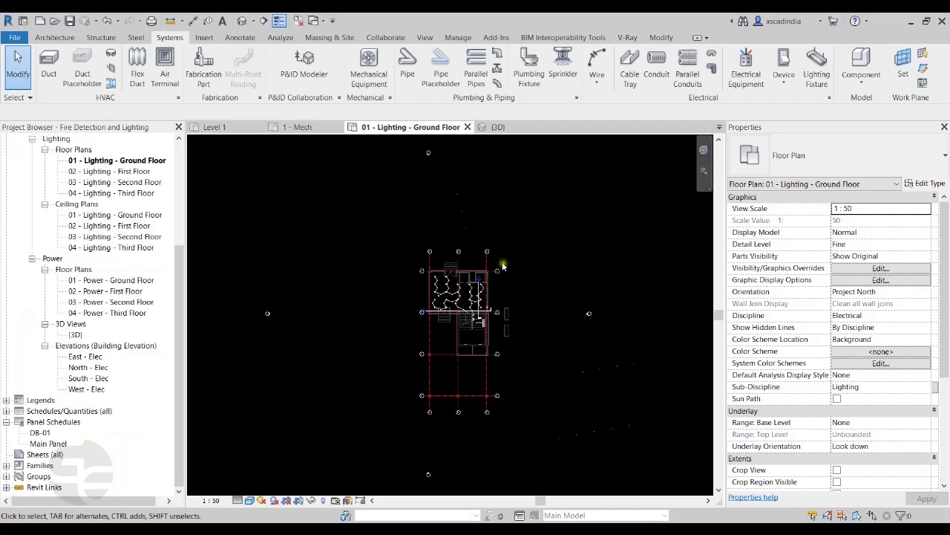
scroll(477, 303, up, 5)
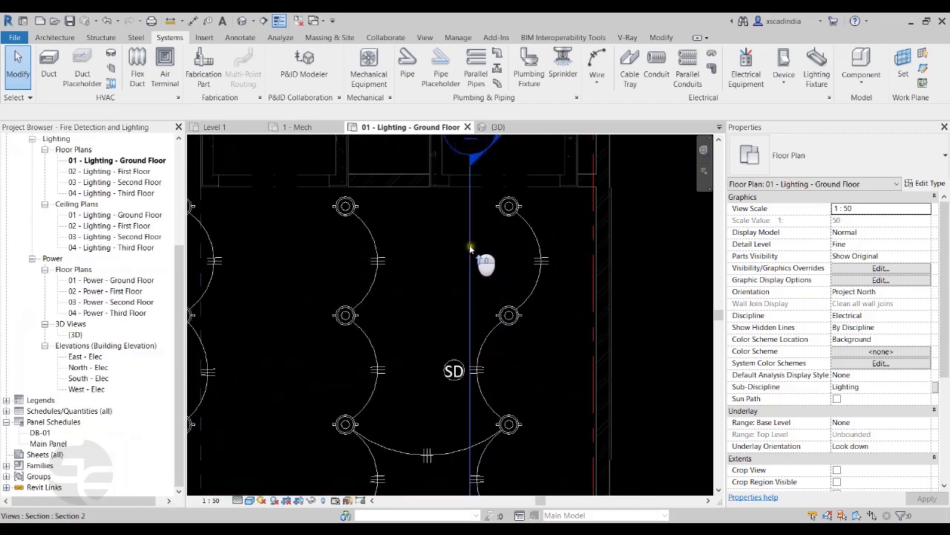
click(470, 249)
scroll(469, 245, down, 3)
right_click(470, 244)
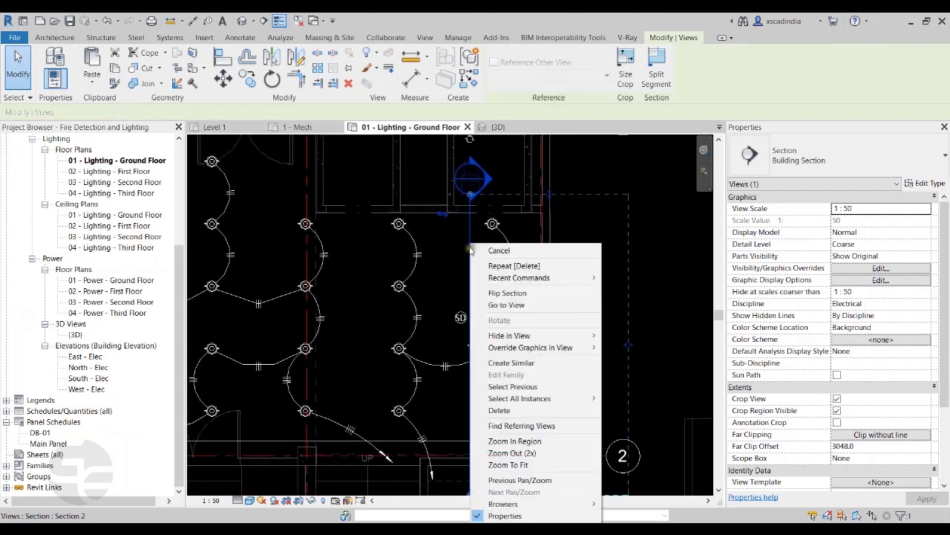
click(518, 310)
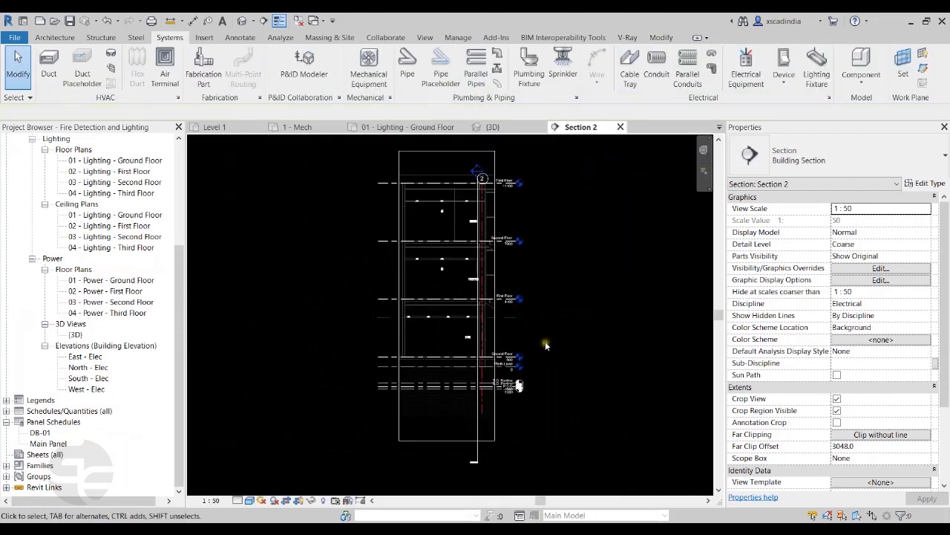
Step: Examine the Elevation from Level and Host properties of a ground floor light fixture in Section 2
scroll(477, 349, up, 5)
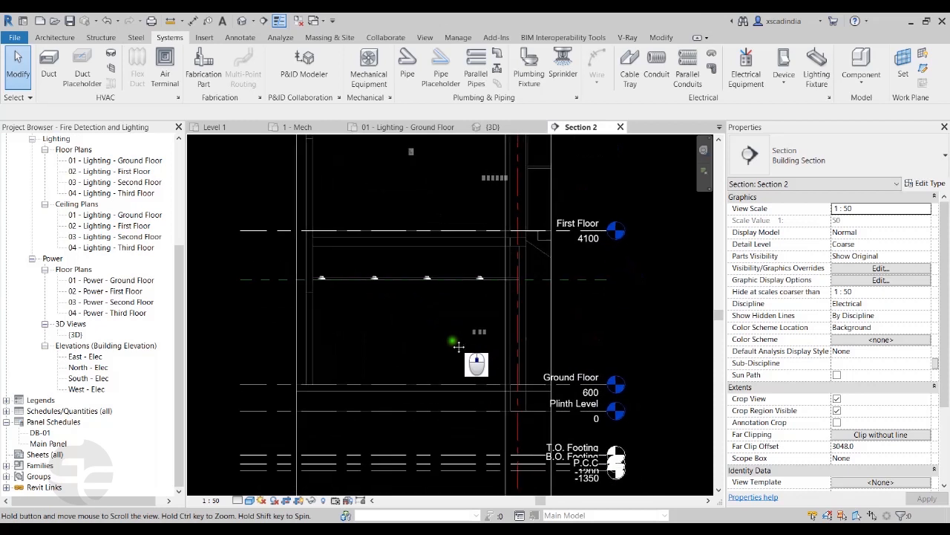
click(427, 277)
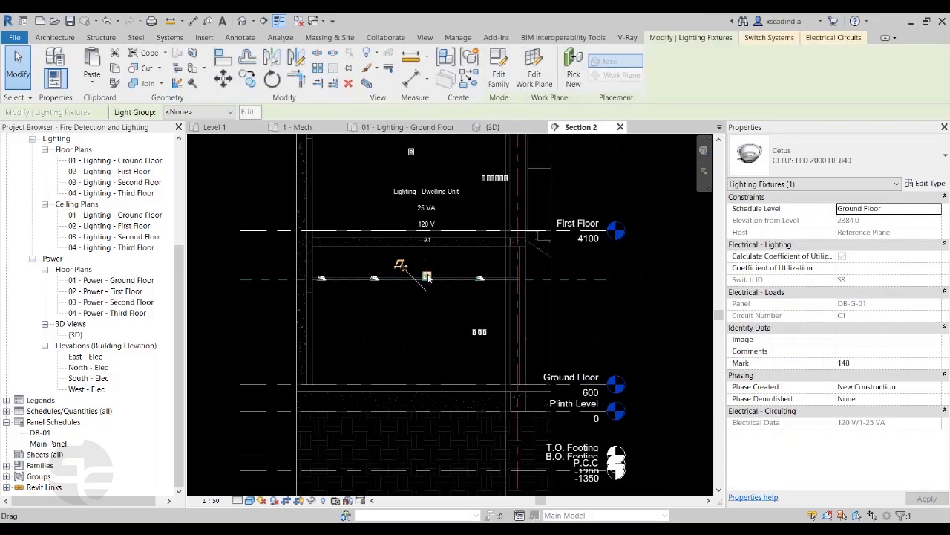
middle_drag(430, 309, 424, 323)
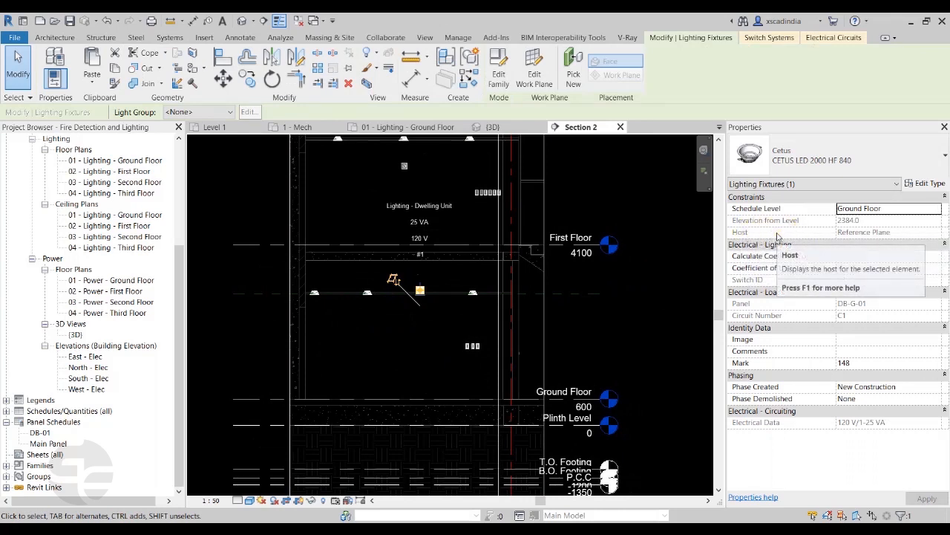
click(644, 302)
Step: Examine the Elevation from Level property of the leftmost ground floor lighting switch in Section 2
scroll(475, 349, up, 4)
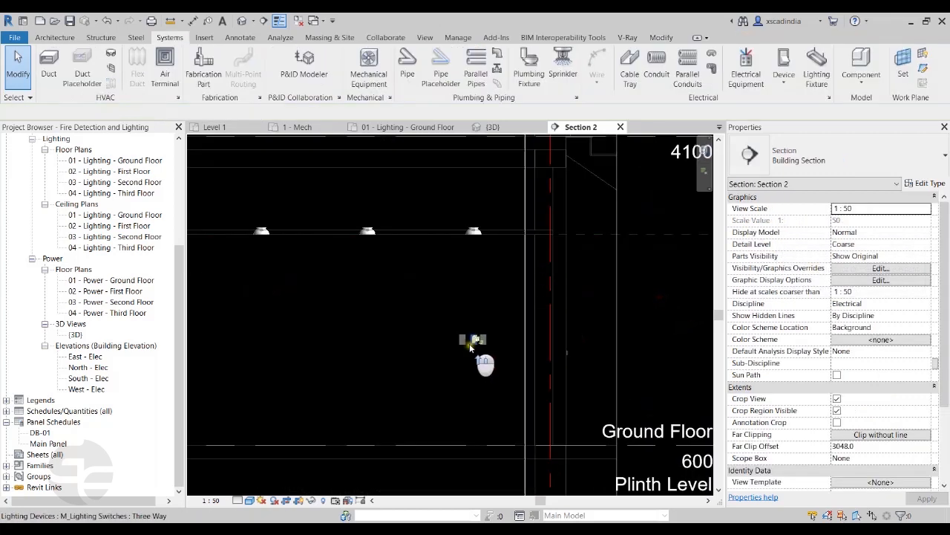
scroll(486, 366, up, 3)
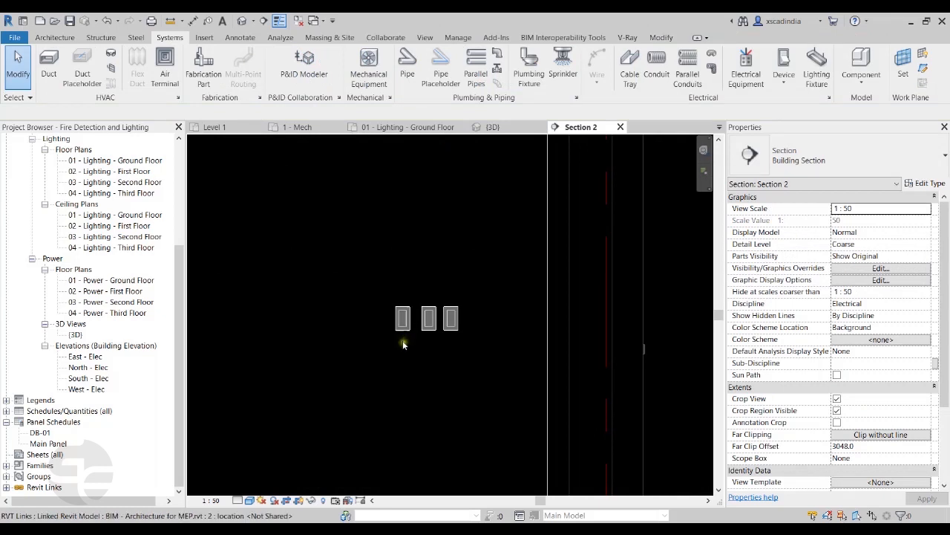
click(405, 324)
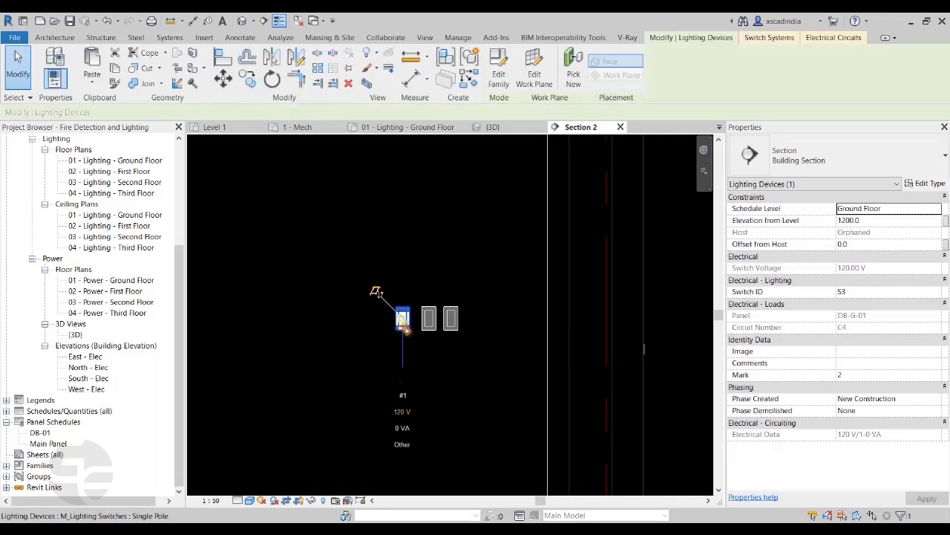
scroll(406, 334, up, 2)
scroll(393, 383, up, 2)
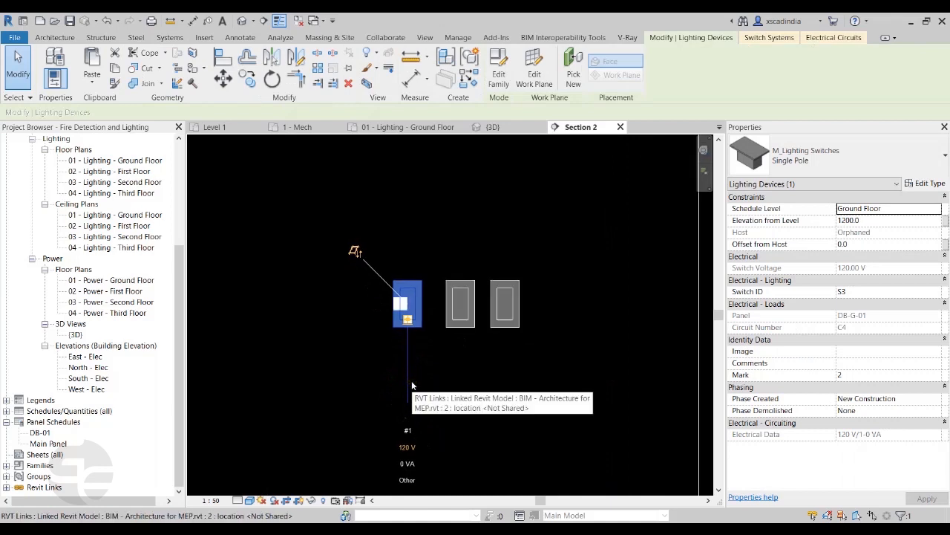
middle_drag(412, 379, 411, 373)
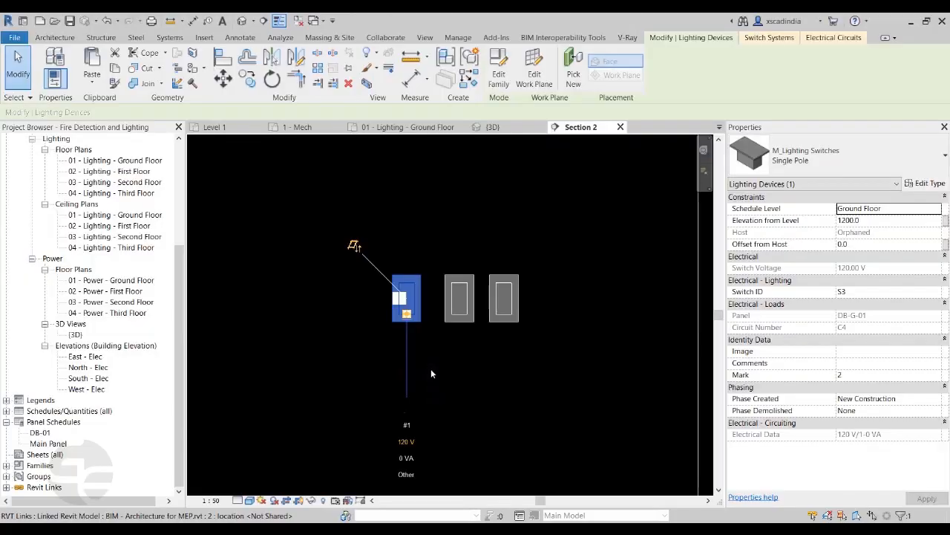
middle_drag(584, 324, 583, 321)
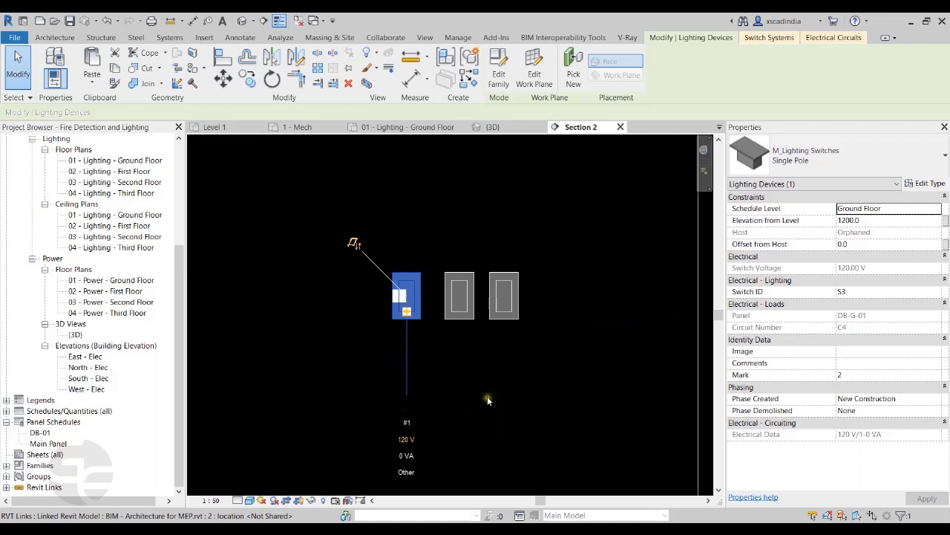
scroll(485, 390, down, 3)
scroll(485, 390, down, 2)
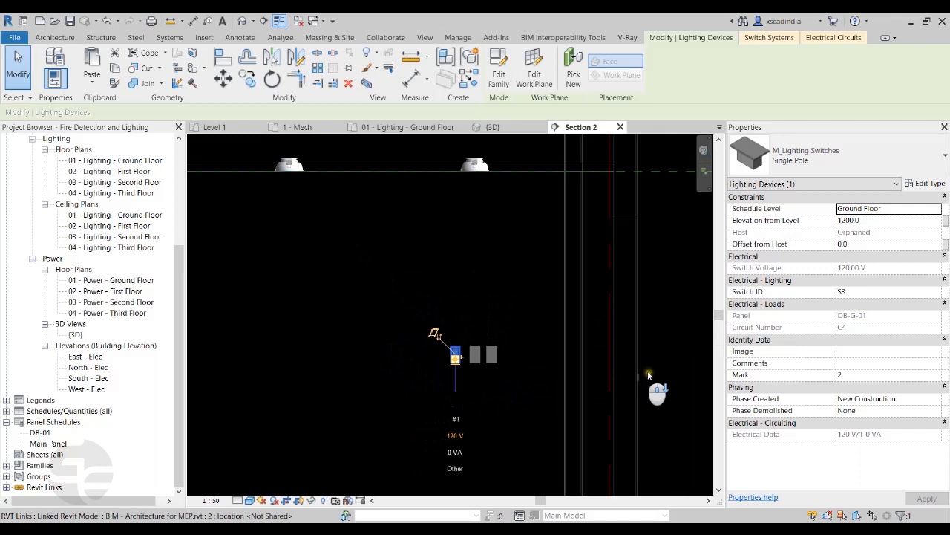
click(624, 380)
key(Escape)
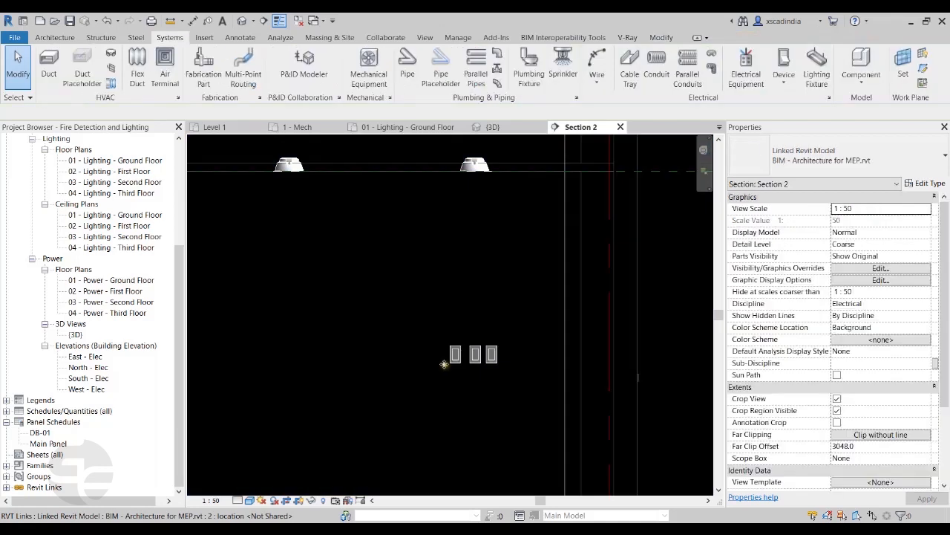
Step: Tag the leftmost ground floor lighting switch in Section 2 by category, with a leader
click(240, 37)
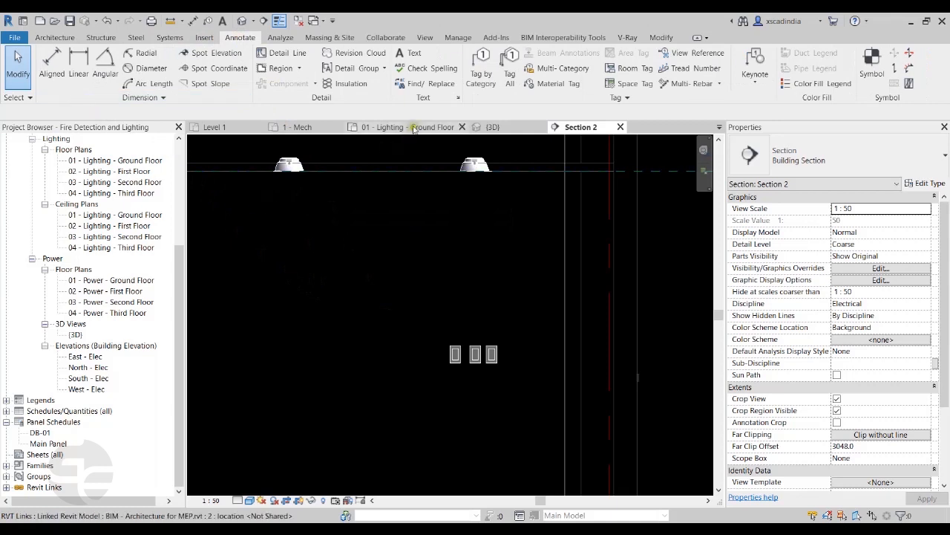
click(481, 66)
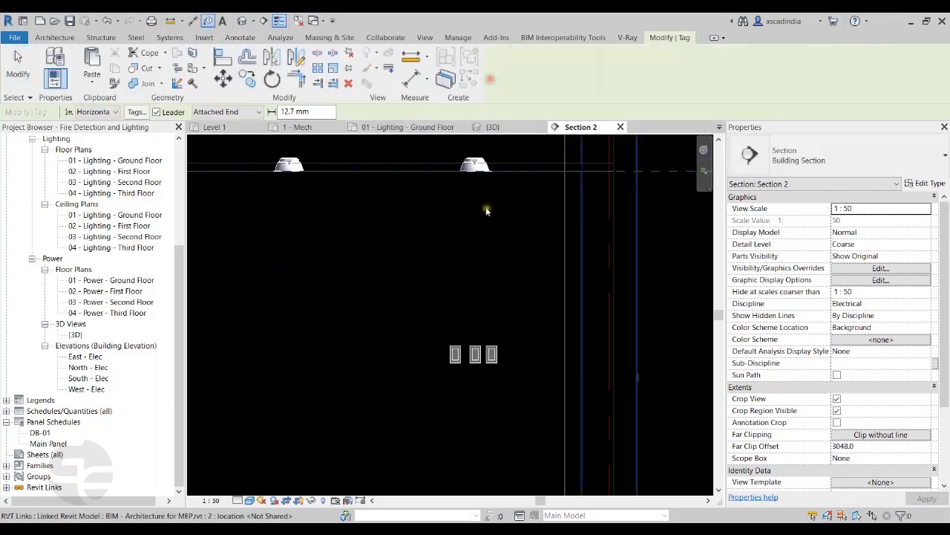
scroll(452, 340, up, 2)
scroll(453, 340, up, 1)
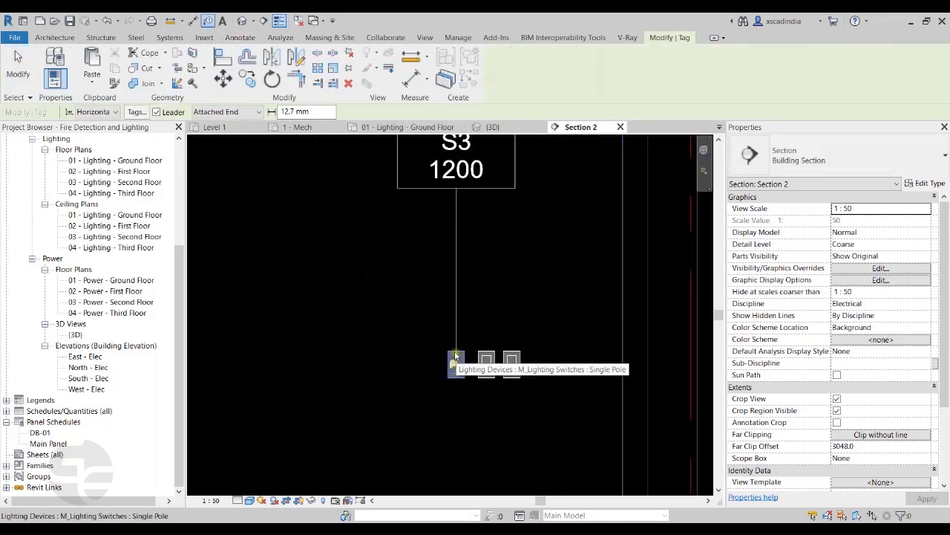
click(456, 355)
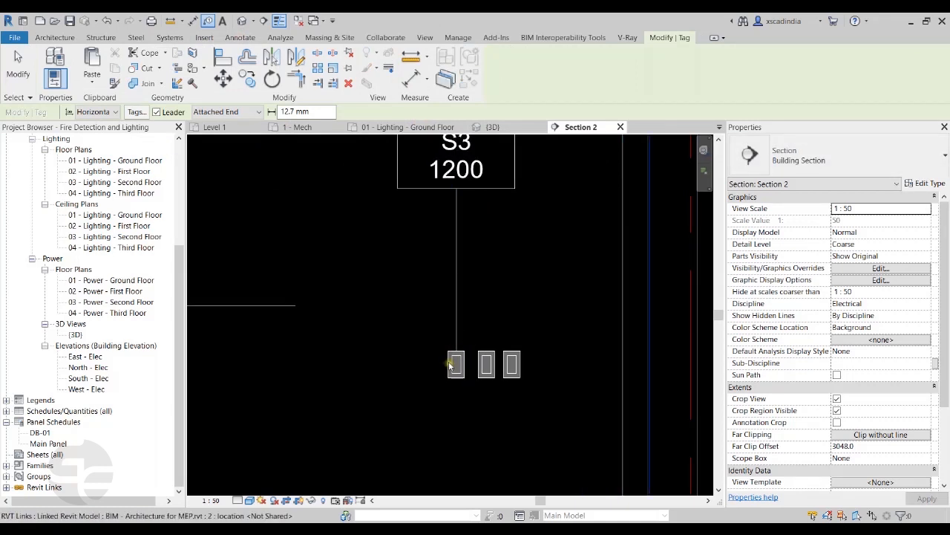
key(Escape)
scroll(457, 282, down, 1)
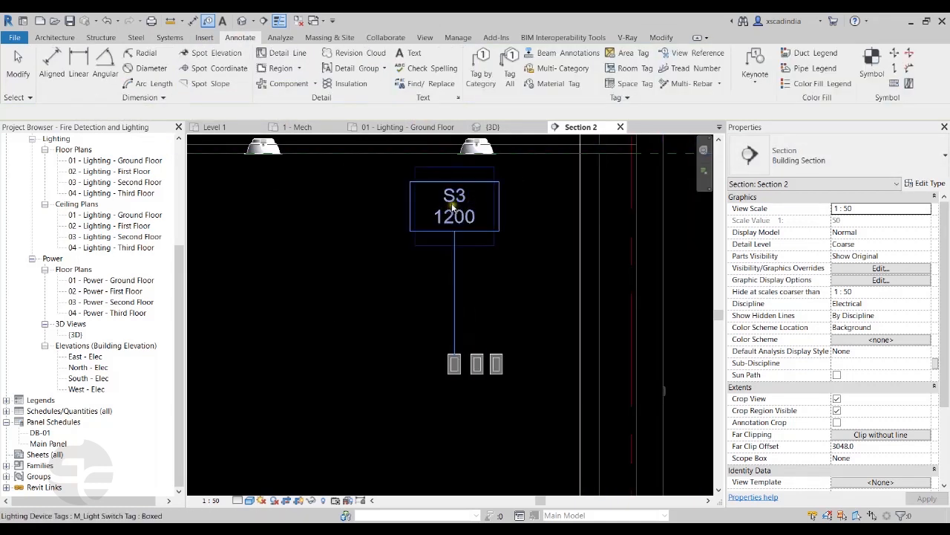
Step: Examine the tagged ground floor switch's Elevation from Level and Switch ID properties against its tag
click(454, 370)
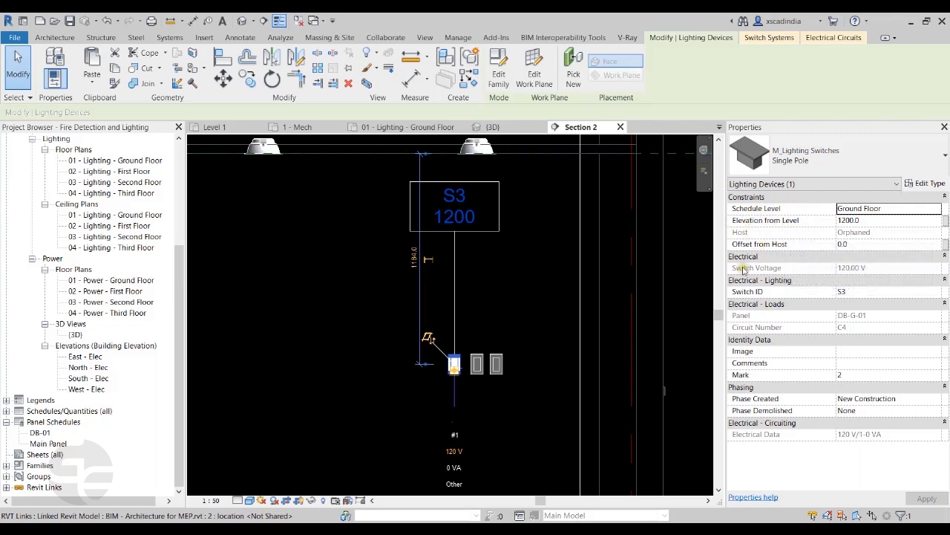
key(Escape)
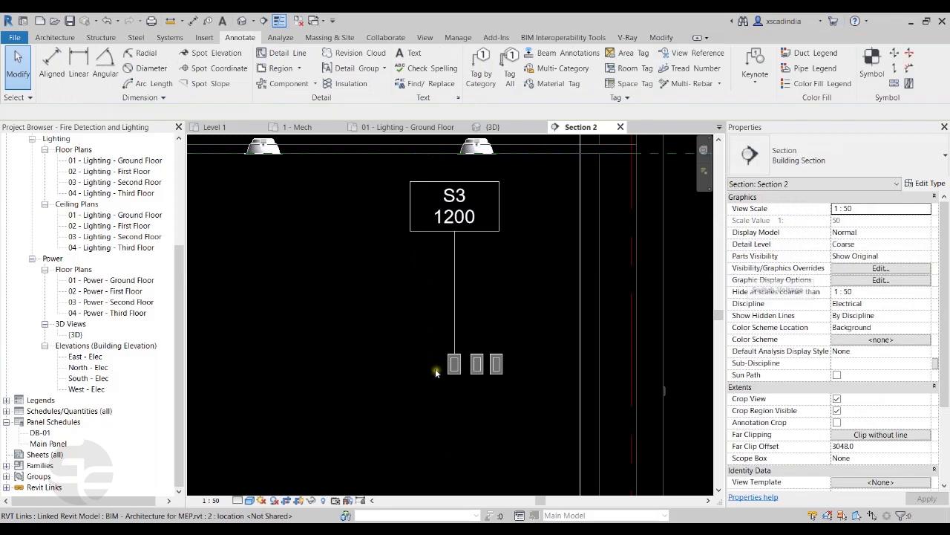
scroll(458, 389, down, 1)
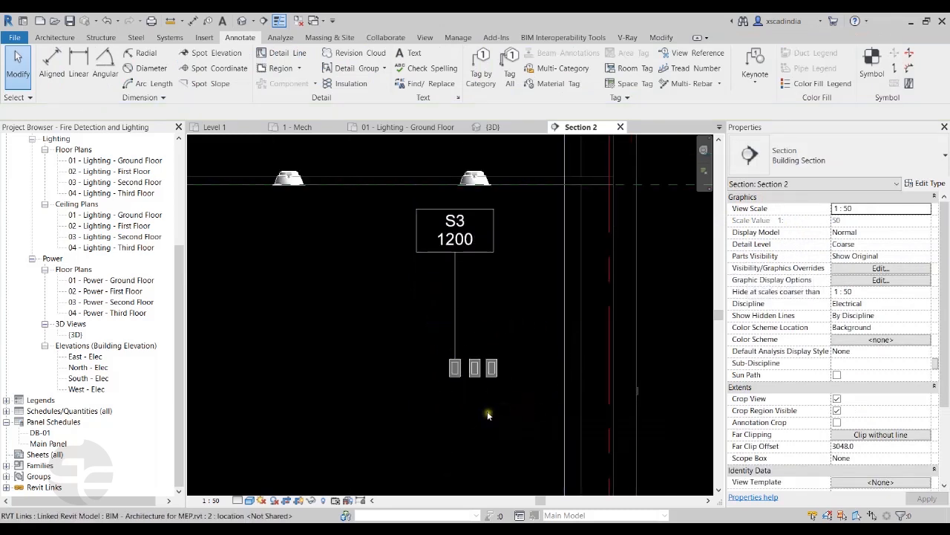
scroll(493, 413, down, 1)
scroll(493, 410, down, 1)
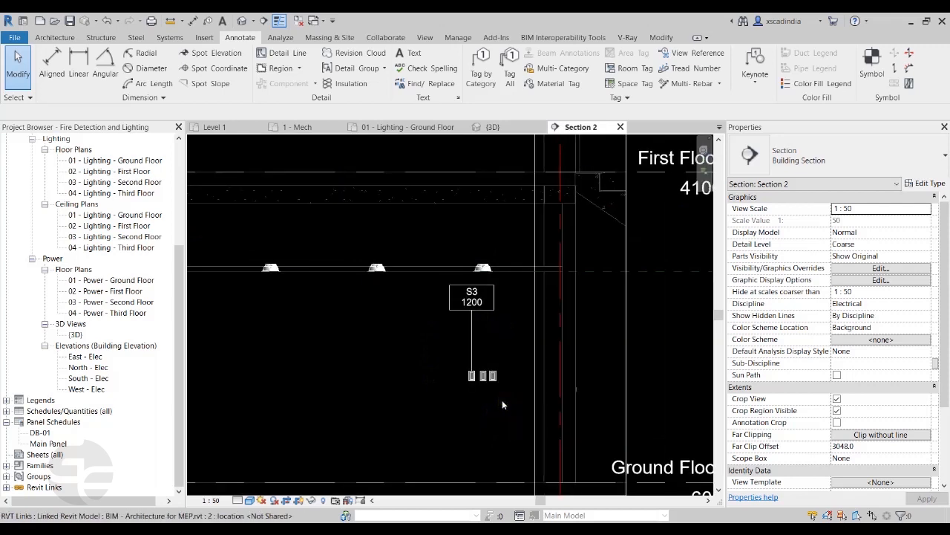
Step: Open the Lighting Device Schedule and compare its columns with the tagged switch in Section 2
click(6, 410)
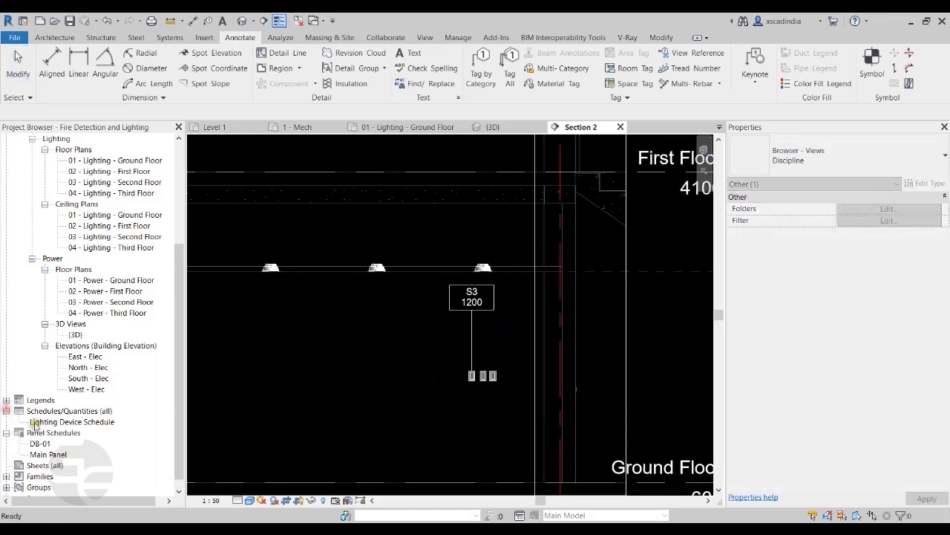
double_click(54, 422)
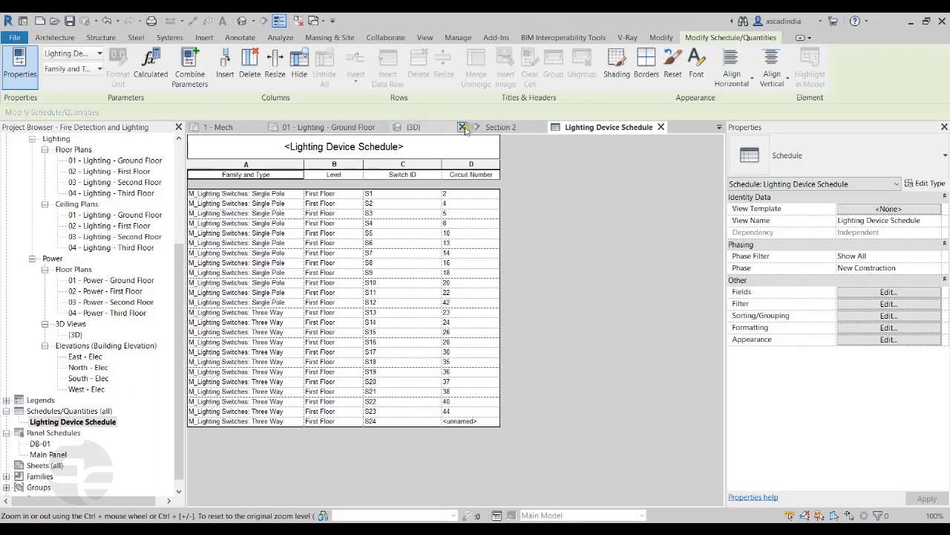
click(495, 127)
scroll(453, 321, up, 1)
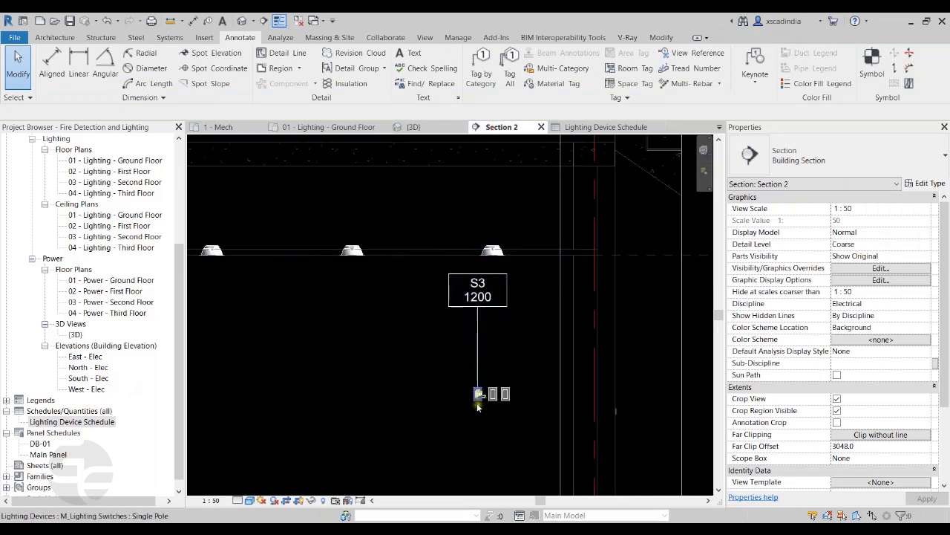
click(614, 127)
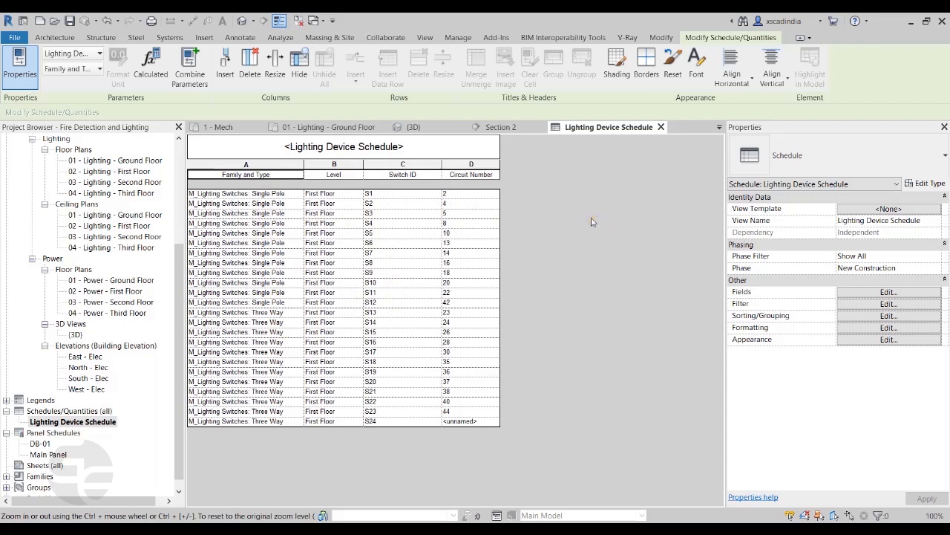
Step: Add the Elevation from Level field to the end of the Lighting Device Schedule
click(891, 293)
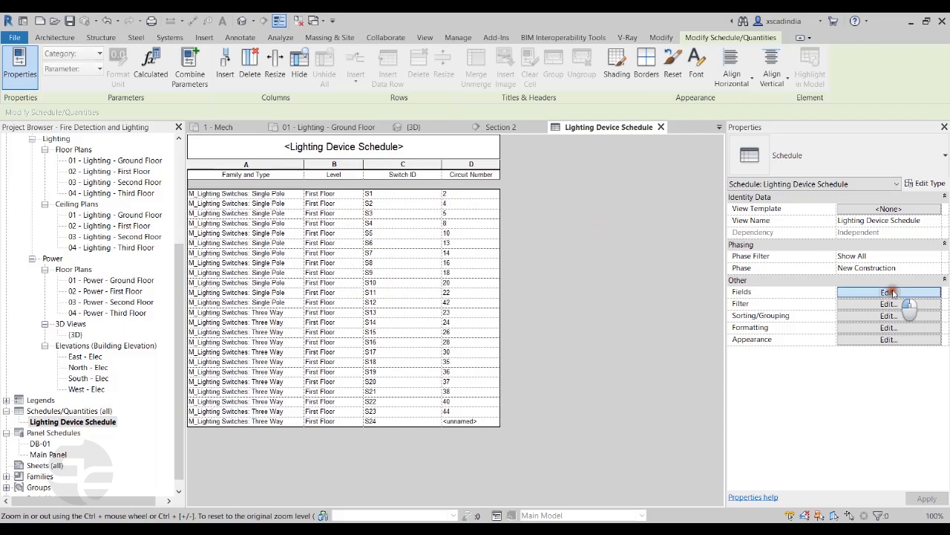
click(272, 210)
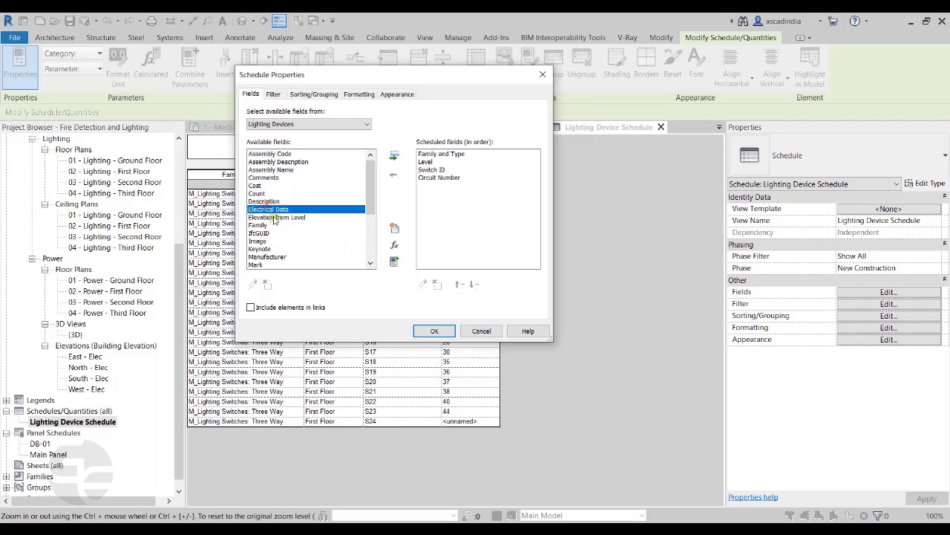
click(274, 218)
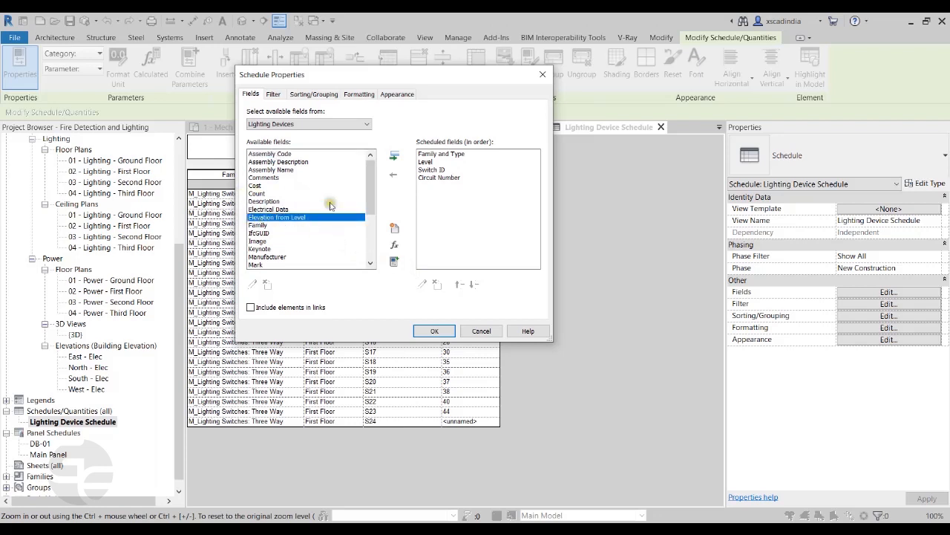
click(395, 156)
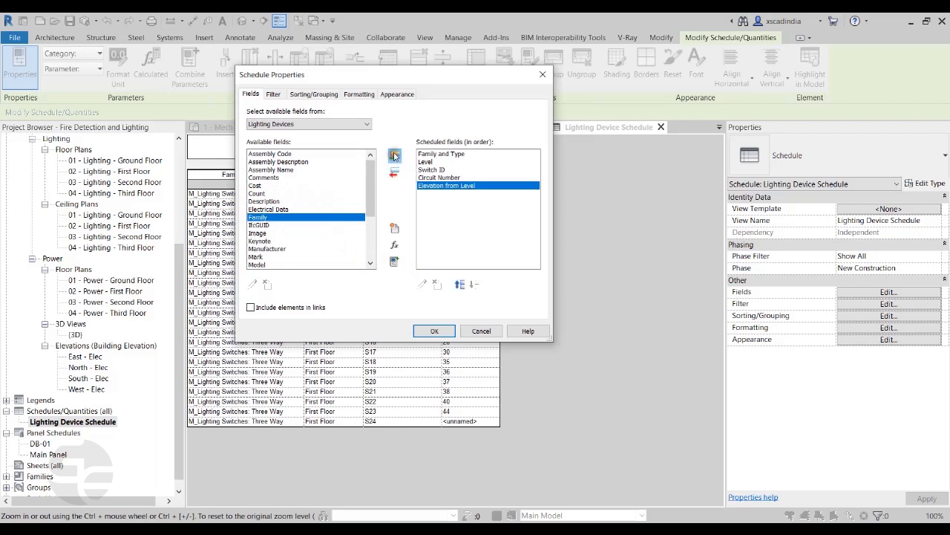
click(435, 331)
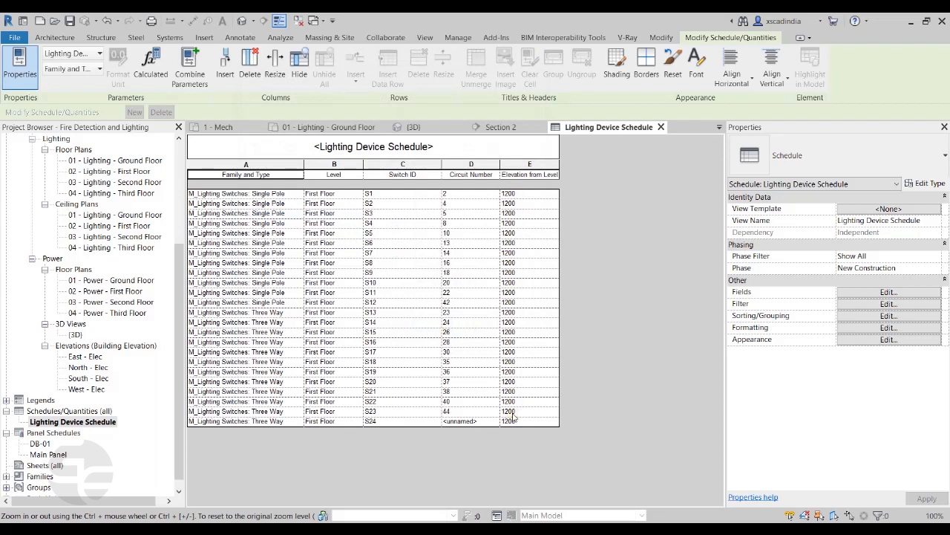
Step: Set the Elevation from Level of switch S3 to 1500 in the Lighting Device Schedule and check Section 2
click(505, 127)
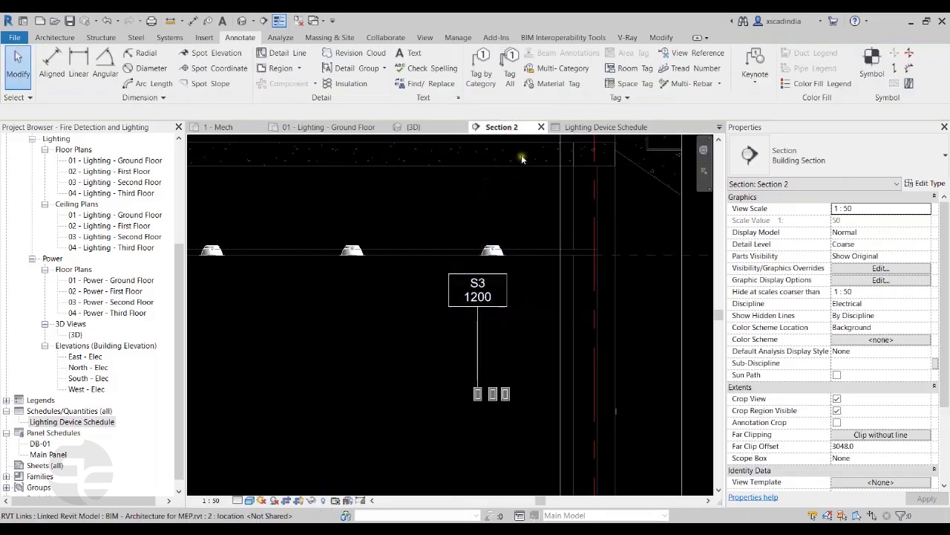
click(584, 128)
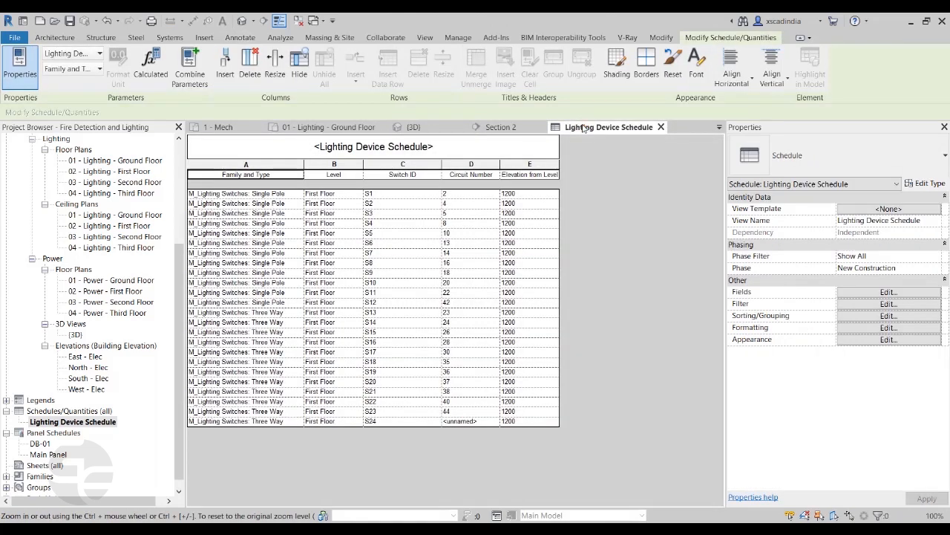
click(510, 213)
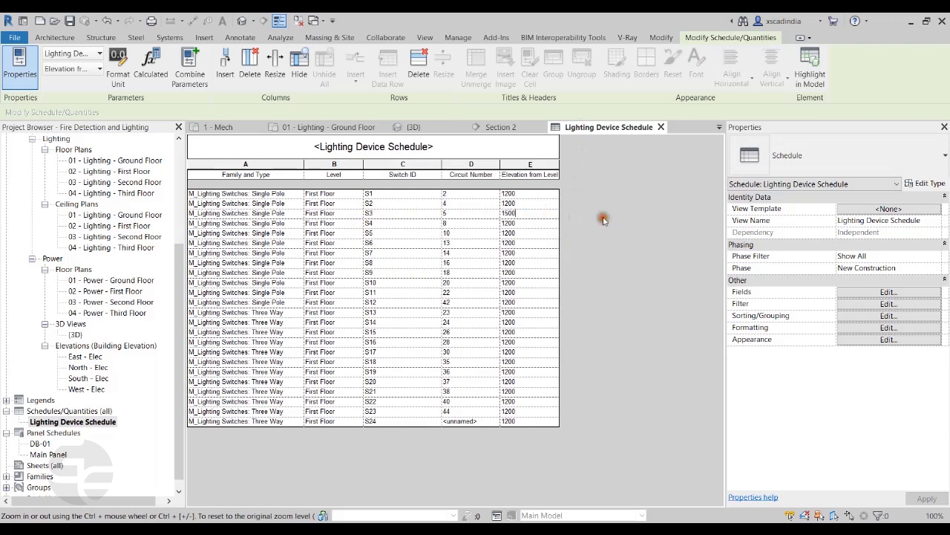
click(507, 127)
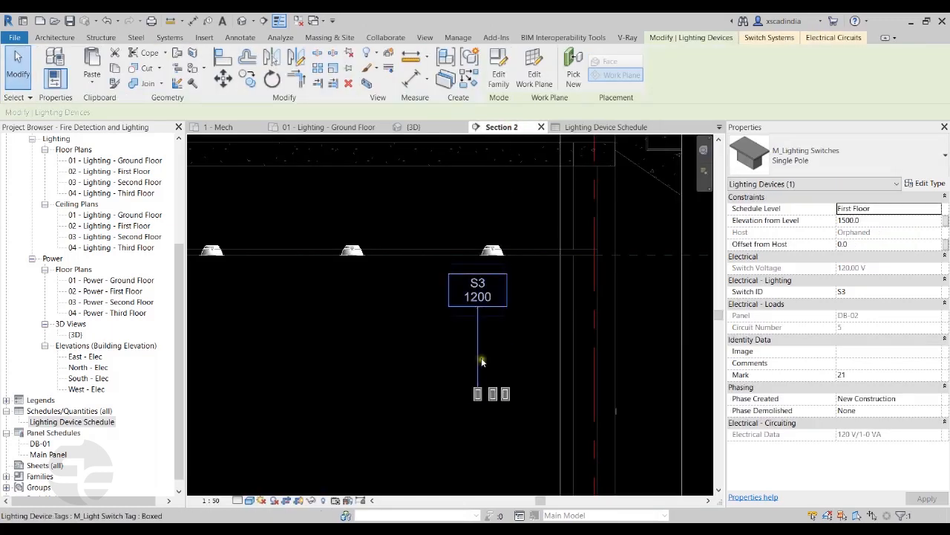
click(374, 338)
key(Escape)
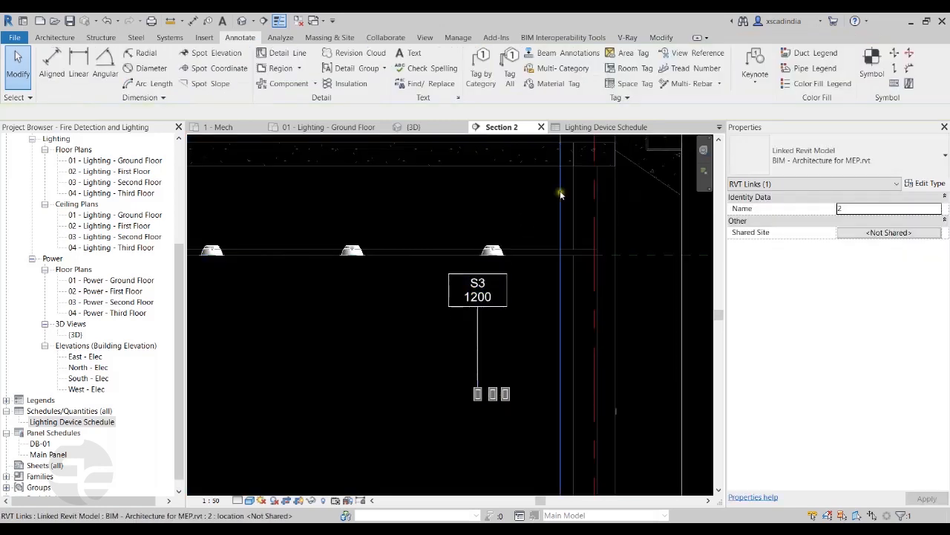
click(607, 127)
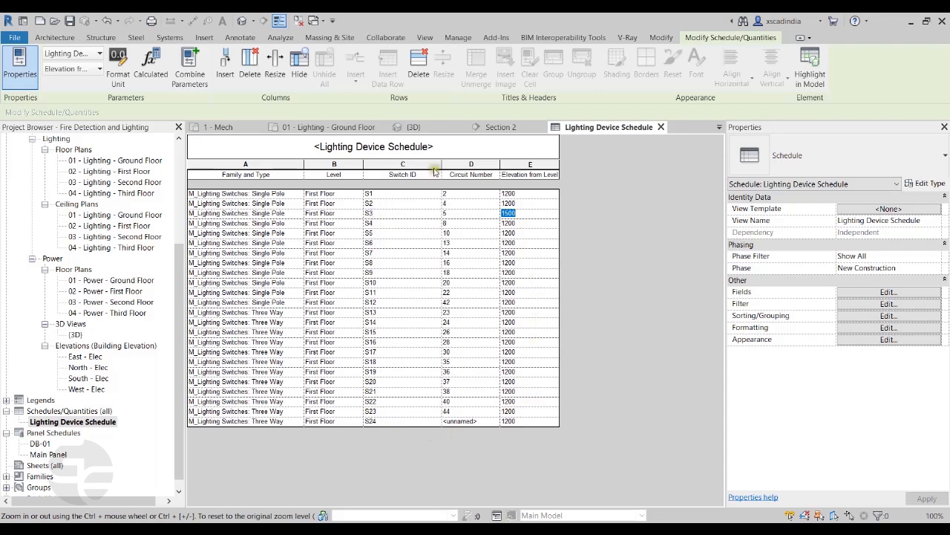
click(499, 127)
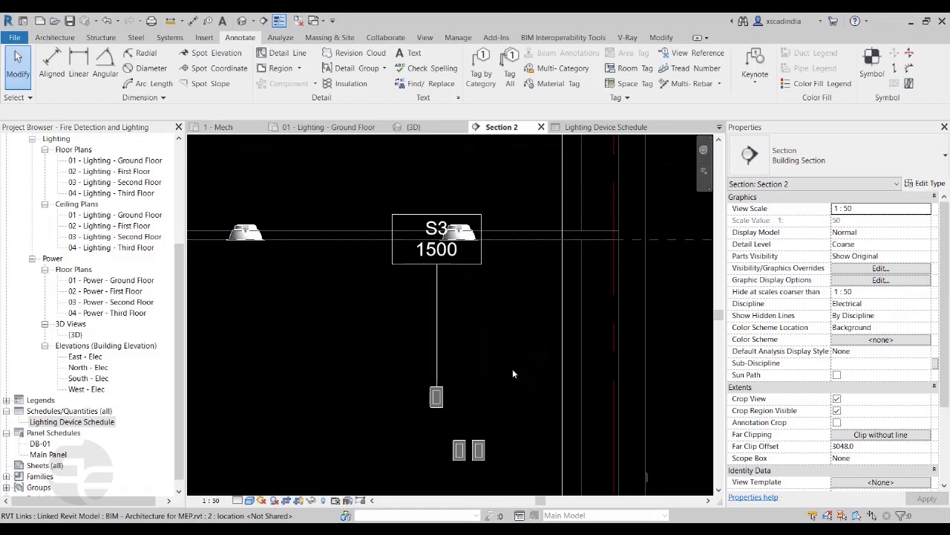
Step: Tag the leftmost three-way switch in the row of six on the first floor in Section 2
middle_drag(473, 460, 472, 445)
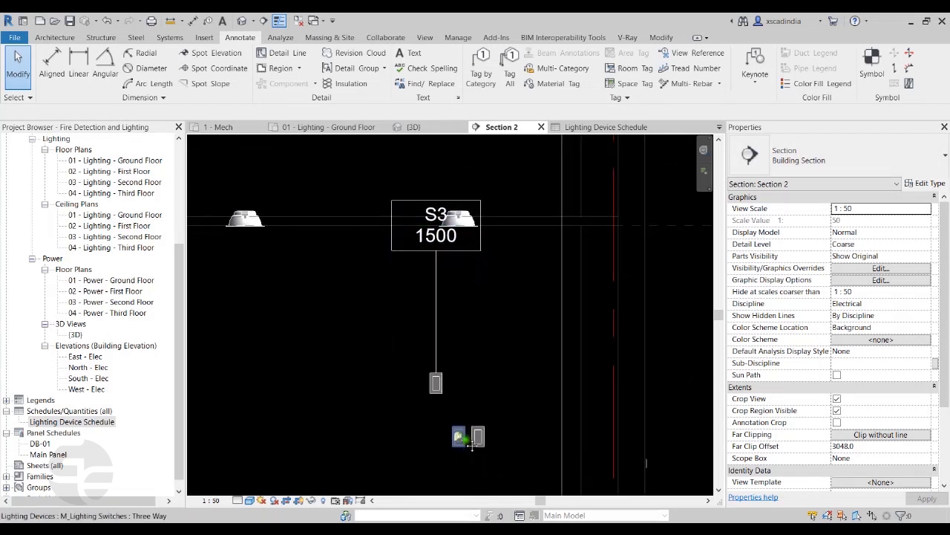
click(462, 446)
middle_drag(443, 301, 468, 451)
scroll(459, 376, down, 1)
scroll(459, 376, down, 2)
middle_drag(469, 173, 484, 370)
key(Escape)
middle_drag(524, 400, 472, 353)
scroll(472, 353, up, 2)
middle_drag(484, 268, 460, 317)
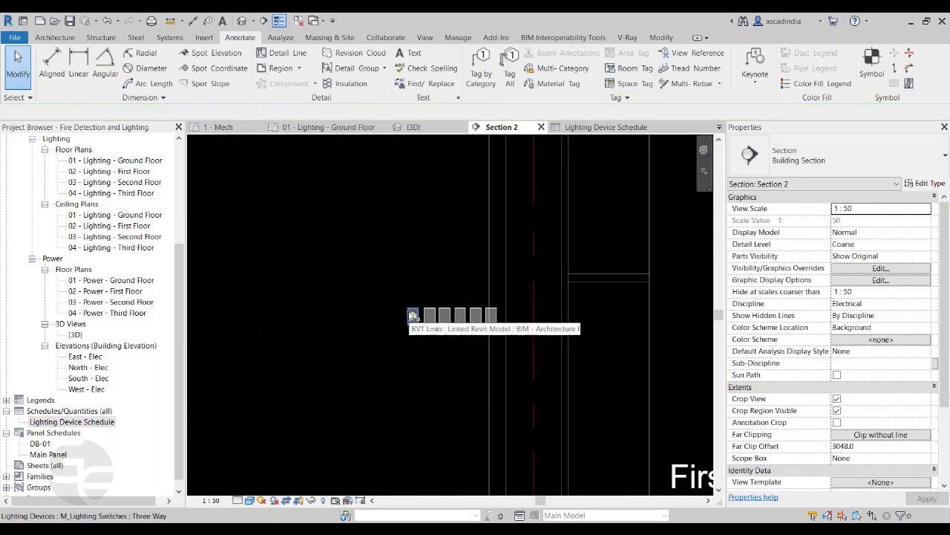
key(t)
key(g)
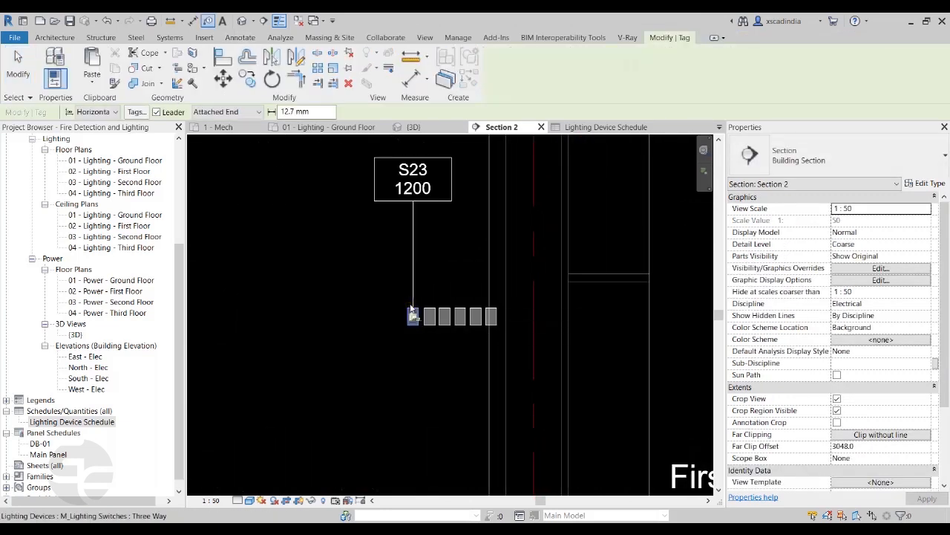
click(411, 308)
key(Escape)
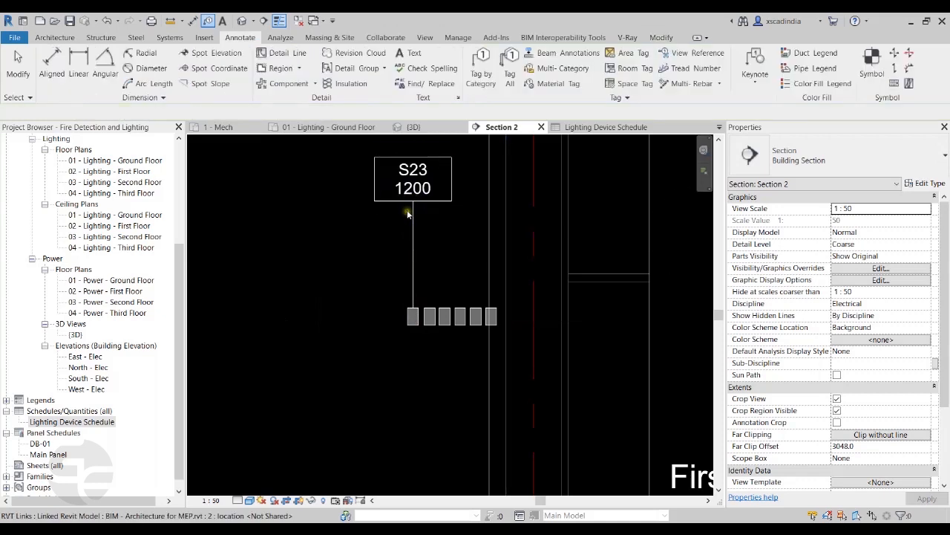
Step: Set the Elevation from Level of switch S23 to 1500 in the Lighting Device Schedule
click(605, 127)
click(379, 331)
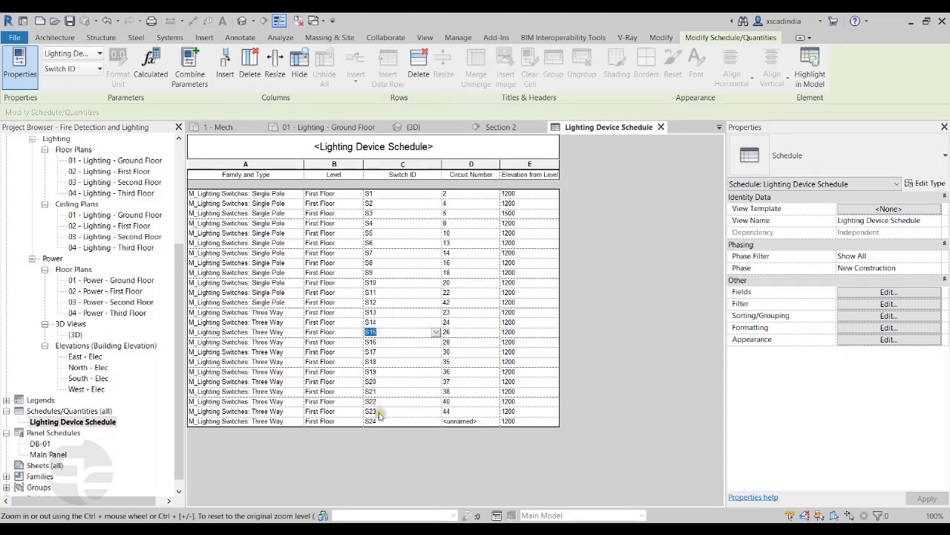
click(520, 411)
text(1500)
key(Return)
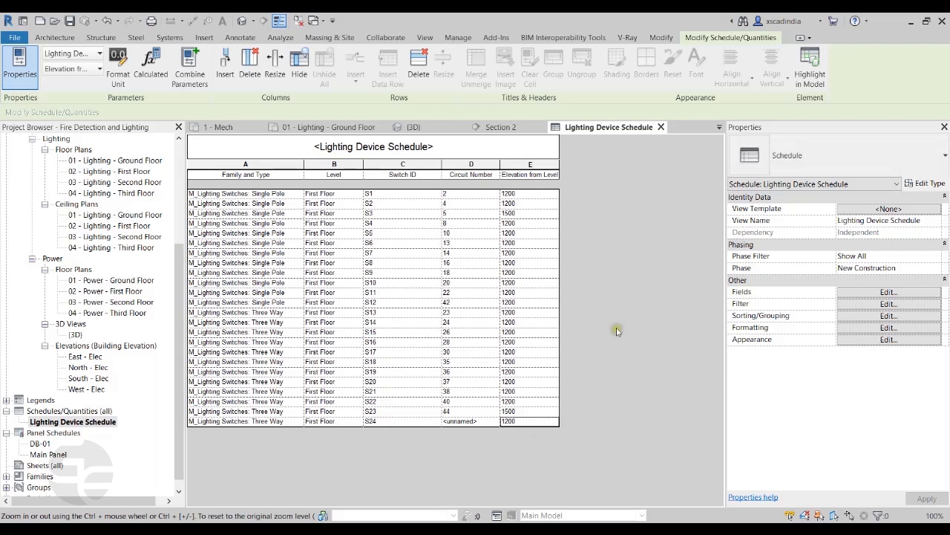
Step: Inspect switch S23's position, tag and Elevation from Level property in Section 2
click(499, 127)
click(555, 321)
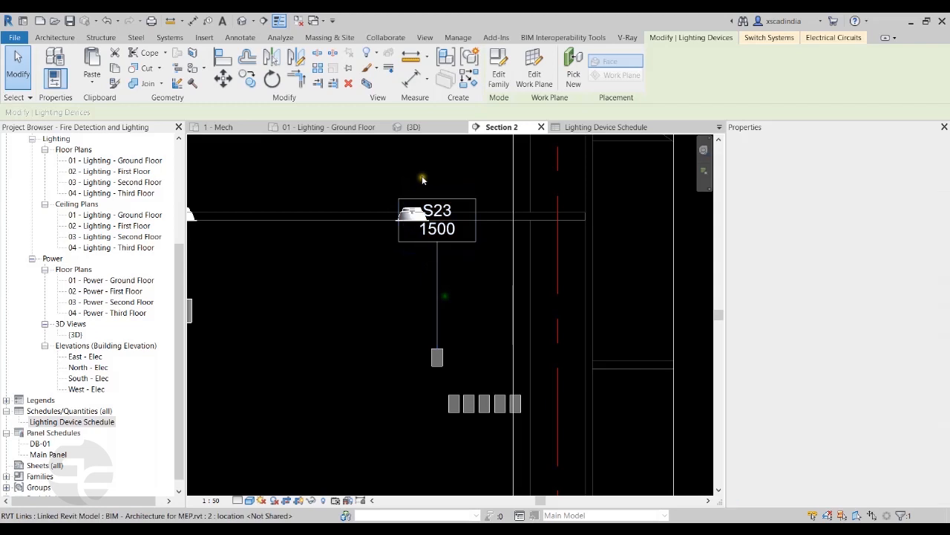
click(461, 371)
middle_drag(455, 285, 456, 268)
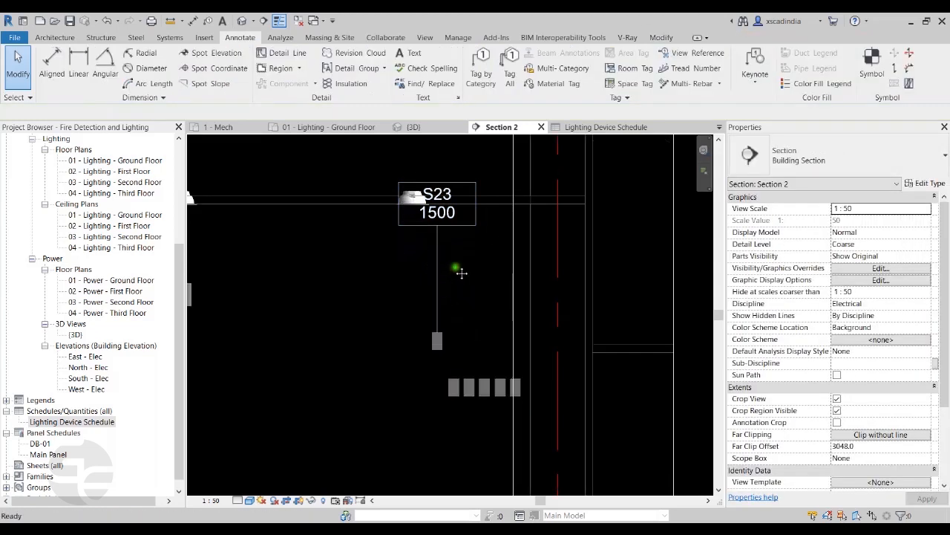
middle_drag(472, 311, 456, 288)
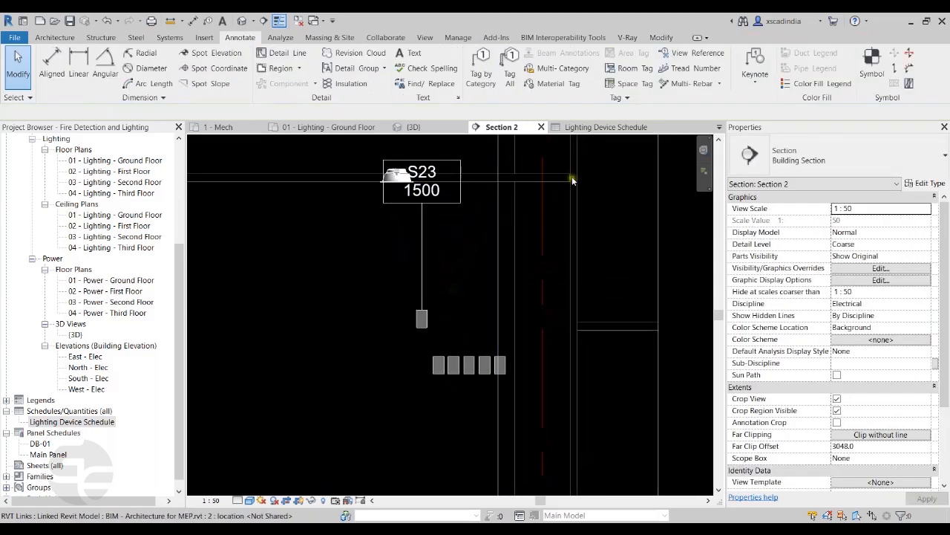
click(422, 318)
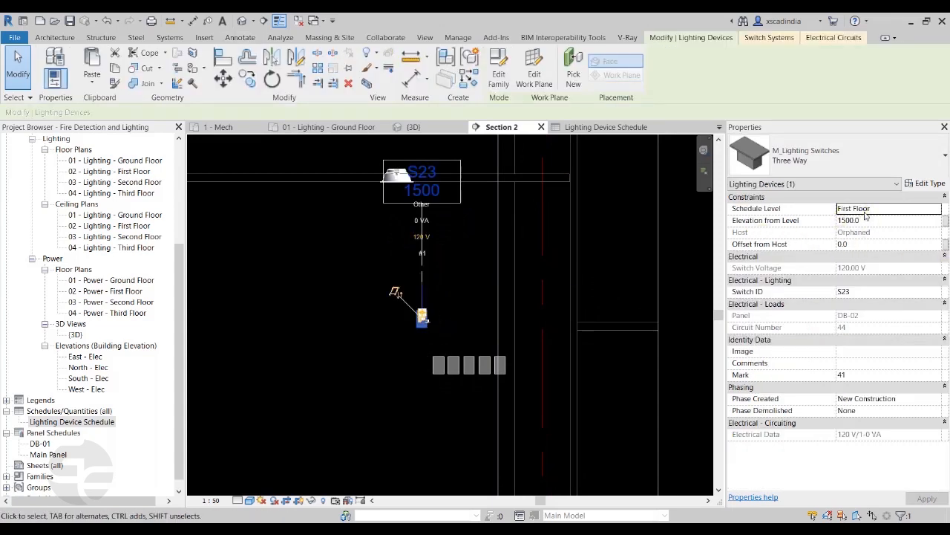
Step: Deselect switch S23 and view its tagged elevation in Section 2 against the Lighting Device Schedule
click(630, 133)
click(502, 127)
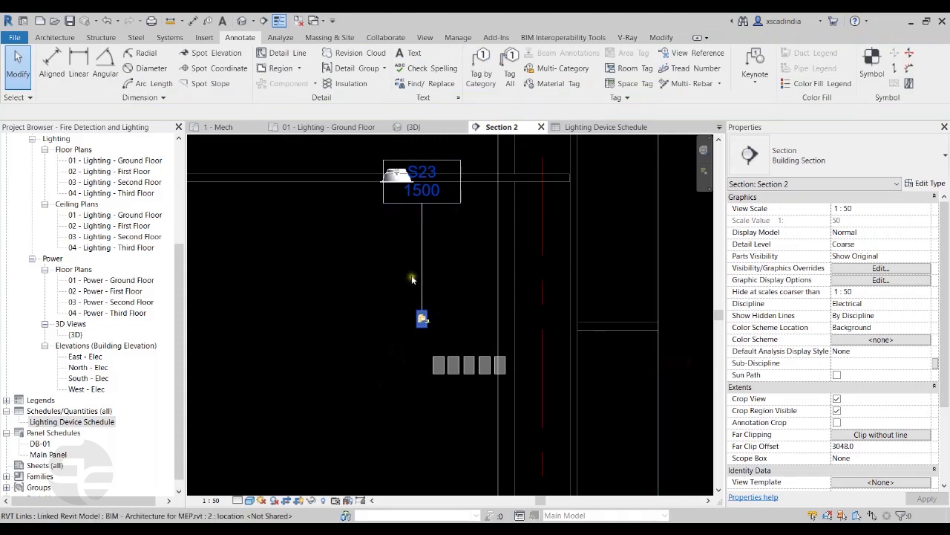
scroll(574, 358, down, 3)
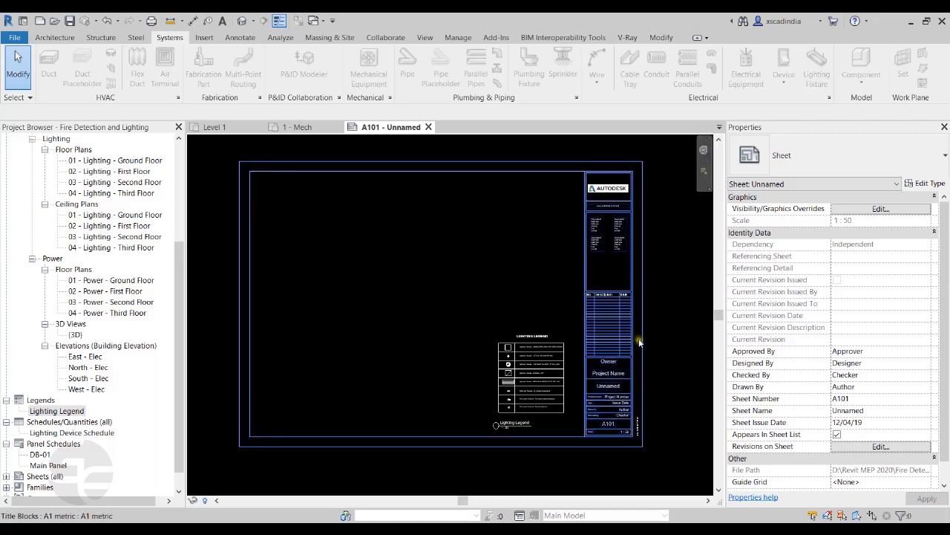
Step: Examine the Lighting Legend placed on sheet A101 beside the title block
scroll(556, 377, up, 5)
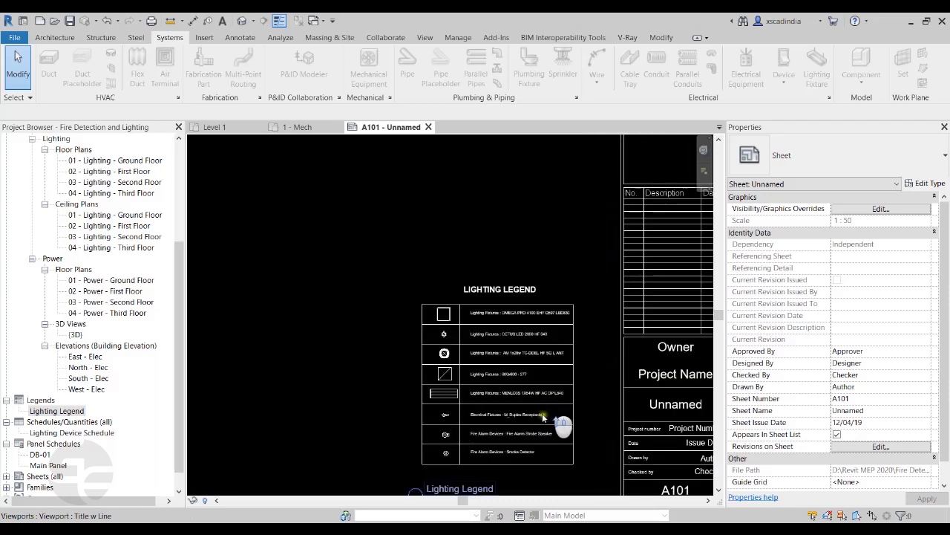
middle_drag(541, 424, 532, 343)
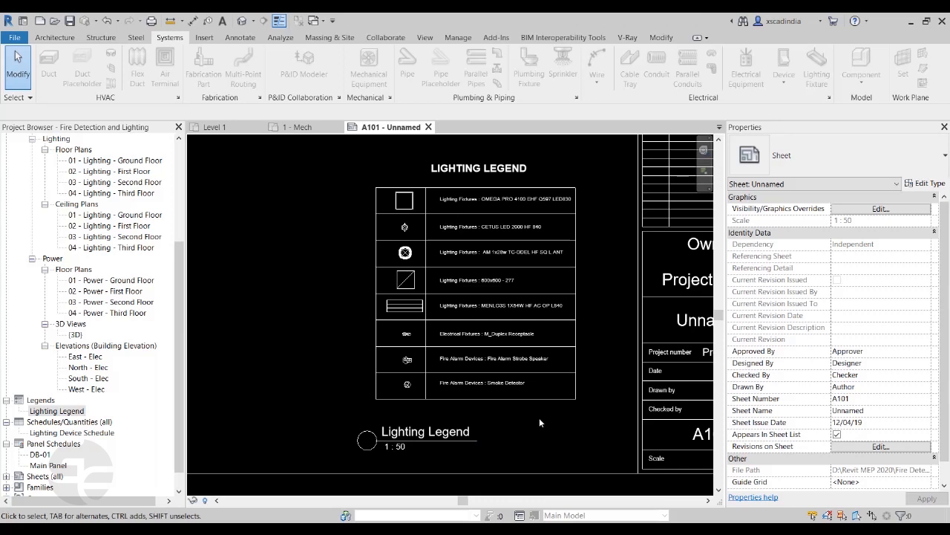
scroll(539, 417, down, 5)
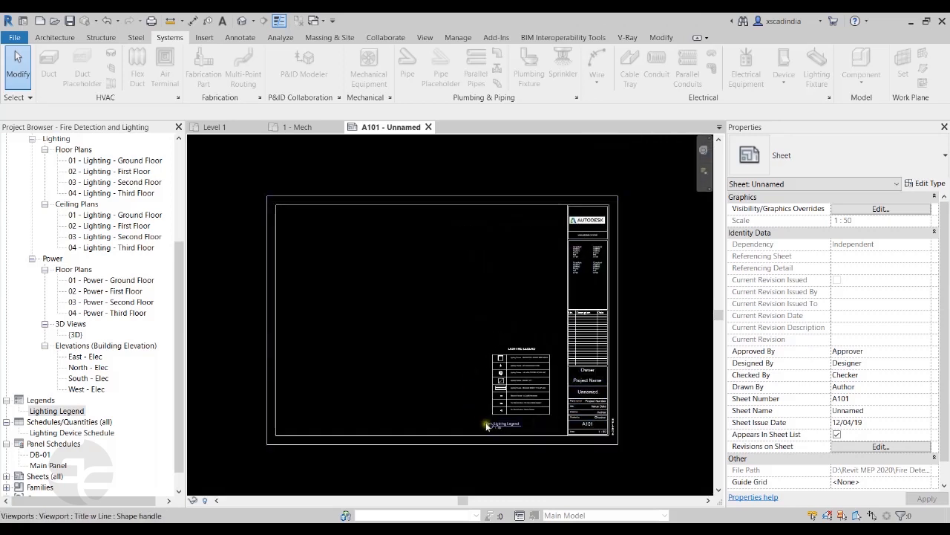
scroll(558, 355, up, 2)
middle_drag(547, 419, 556, 380)
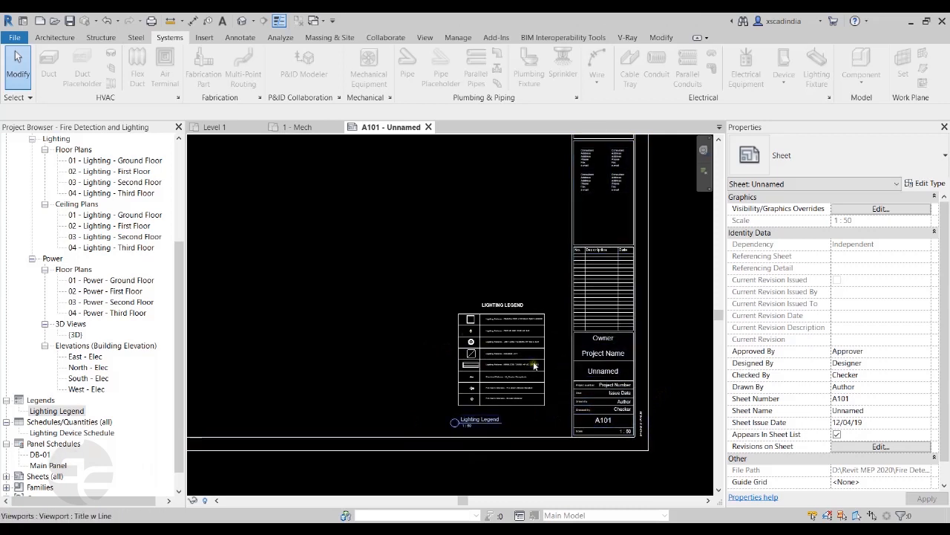
Step: View sheet A102 for comparison and return to the Lighting Legend on sheet A101
scroll(57, 445, down, 1)
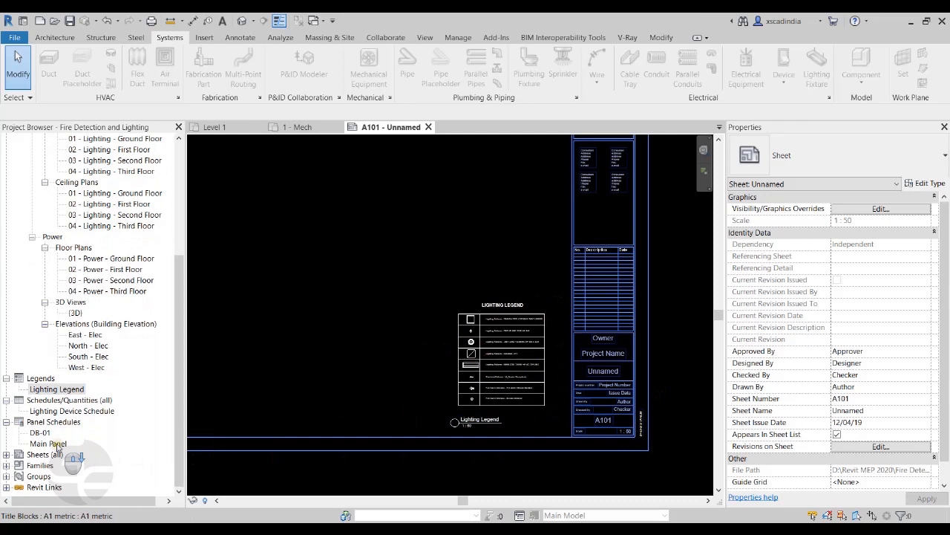
click(6, 454)
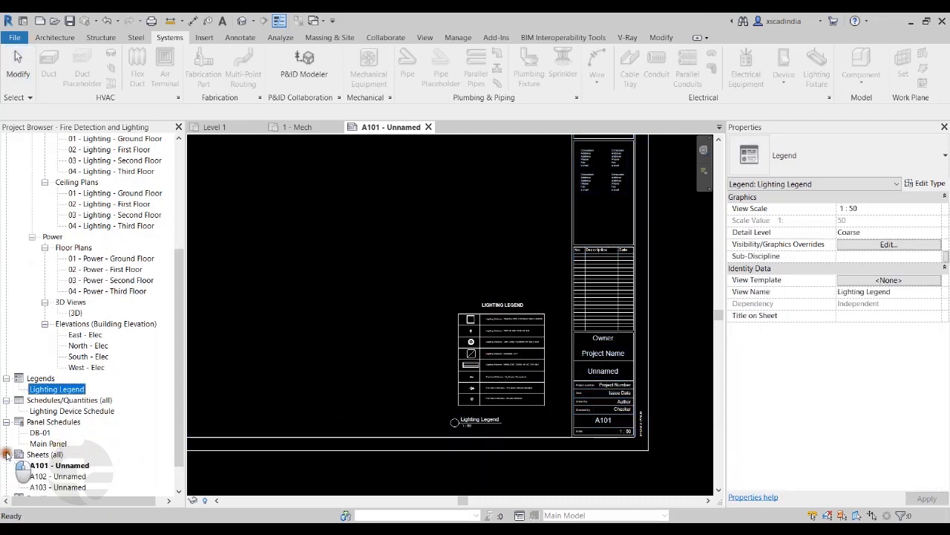
double_click(58, 476)
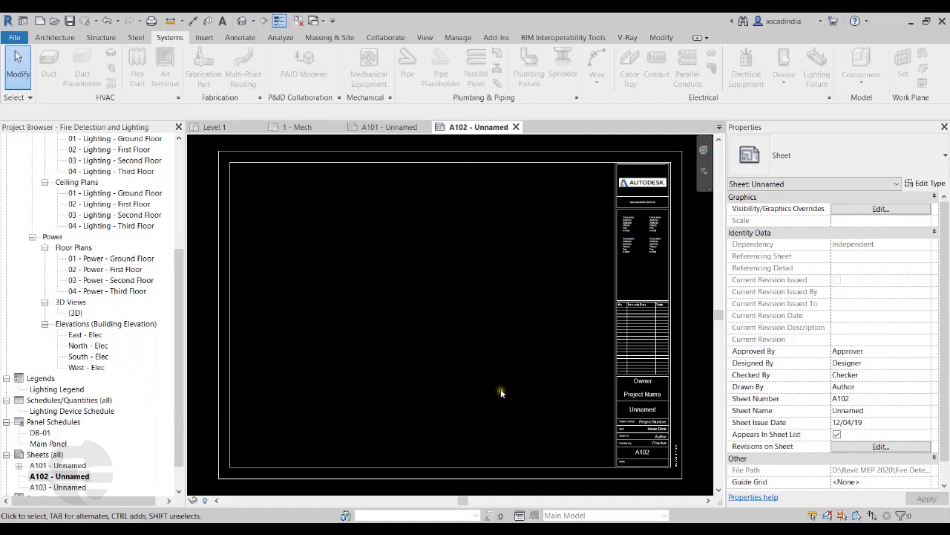
click(388, 128)
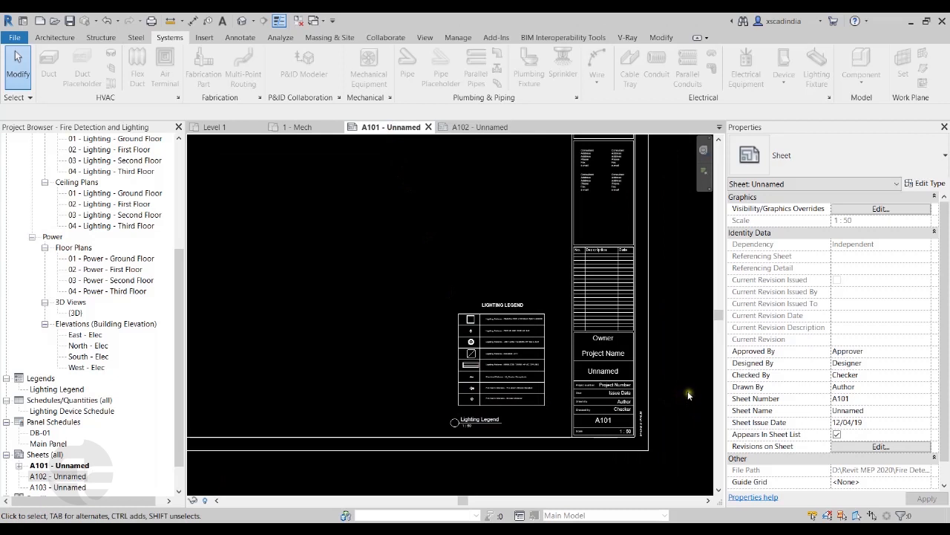
middle_drag(689, 397, 699, 393)
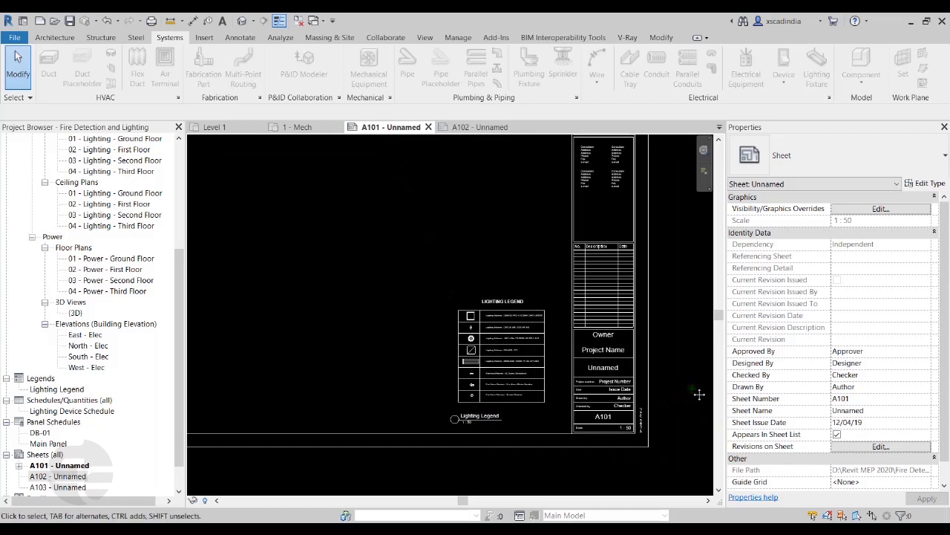
scroll(689, 386, up, 1)
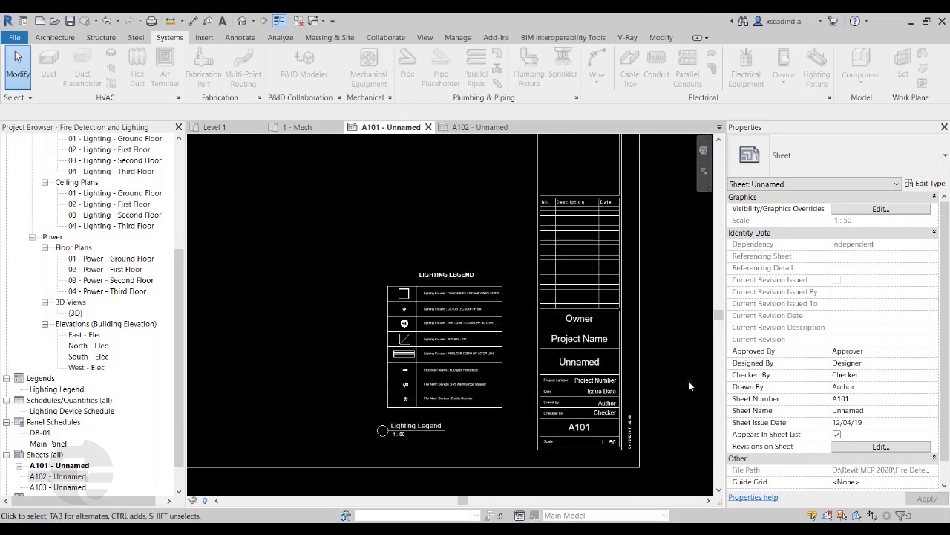
scroll(689, 381, down, 1)
middle_drag(689, 382, 691, 389)
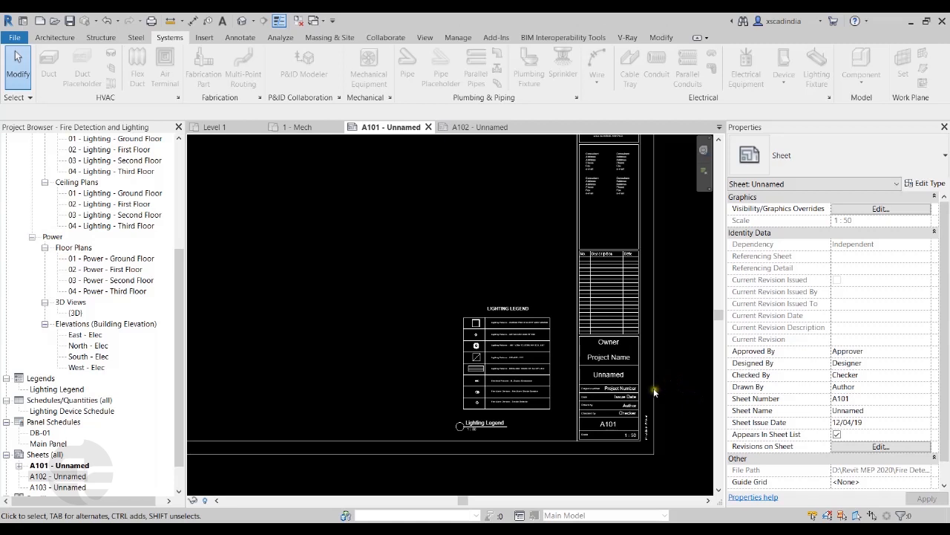
click(512, 357)
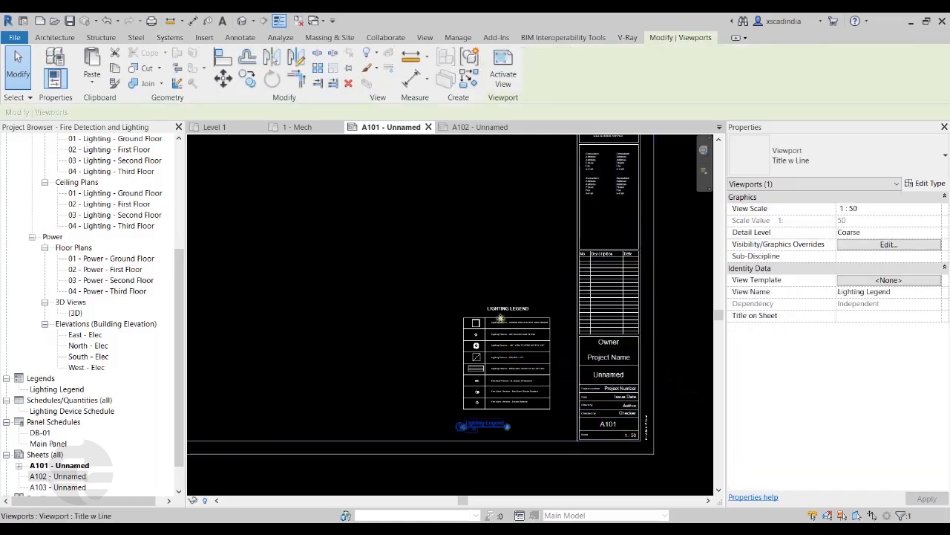
scroll(500, 318, down, 2)
click(655, 313)
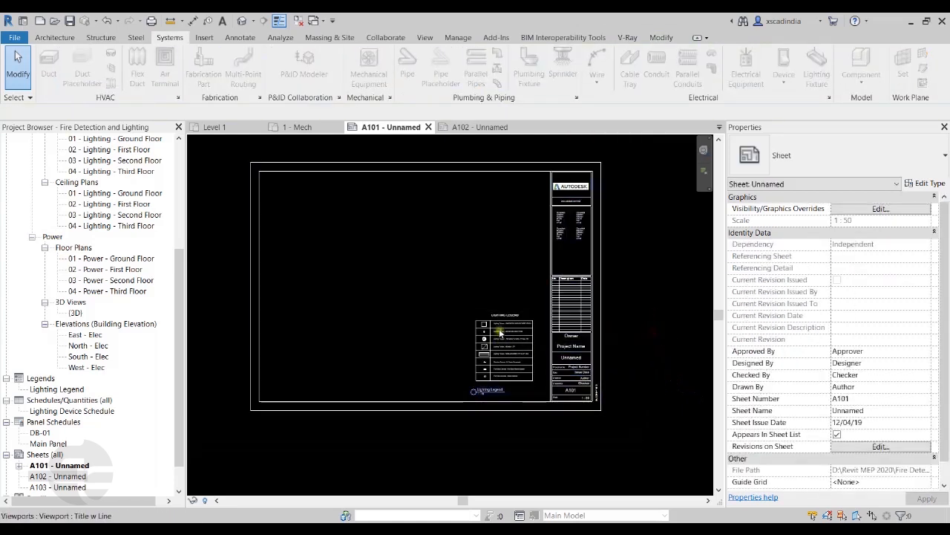
click(532, 381)
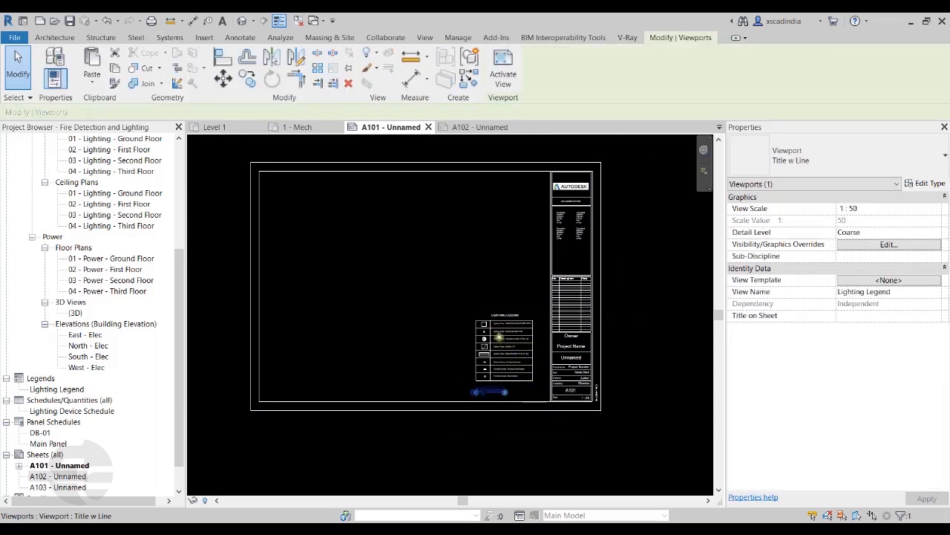
key(Escape)
click(494, 321)
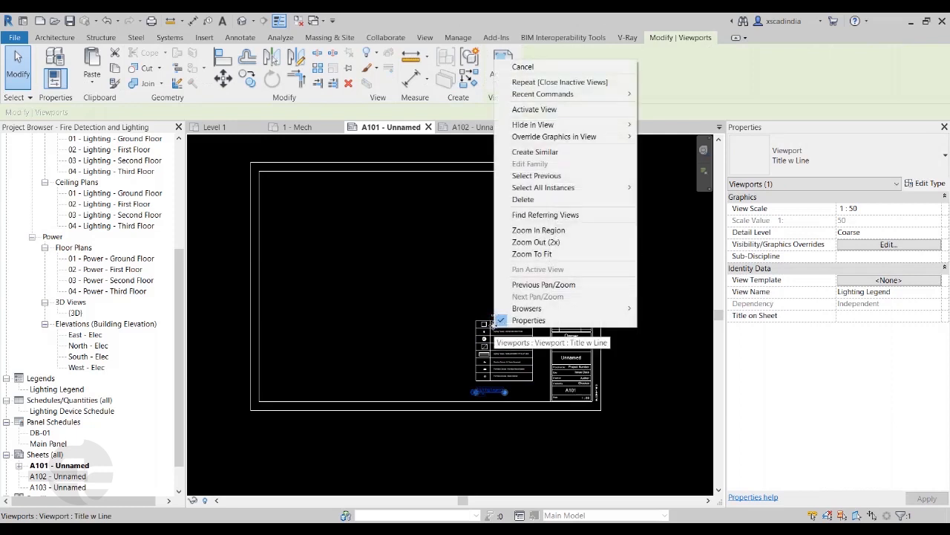
mouse_move(544, 134)
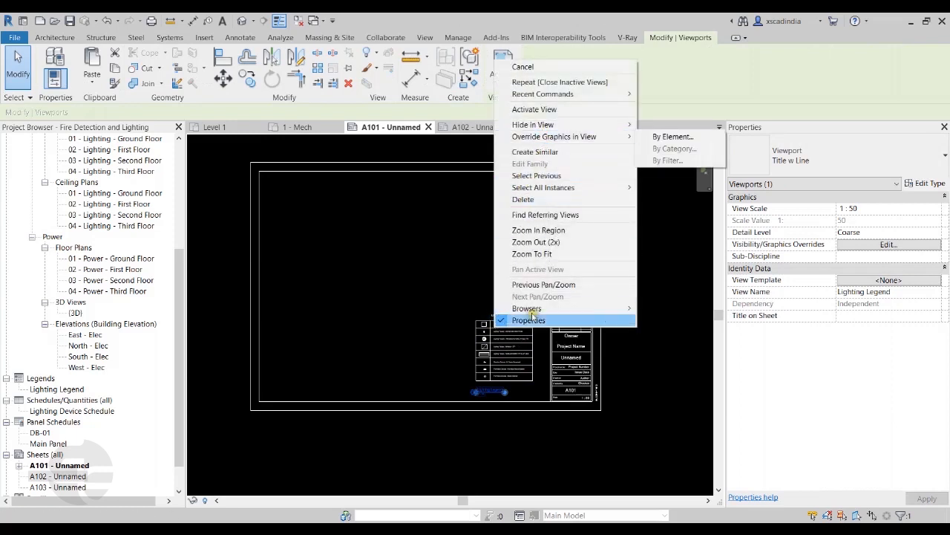
click(672, 351)
Step: Copy the Lighting Legend viewport from sheet A101 and paste it aligned to the selected views A102 and A103
click(518, 338)
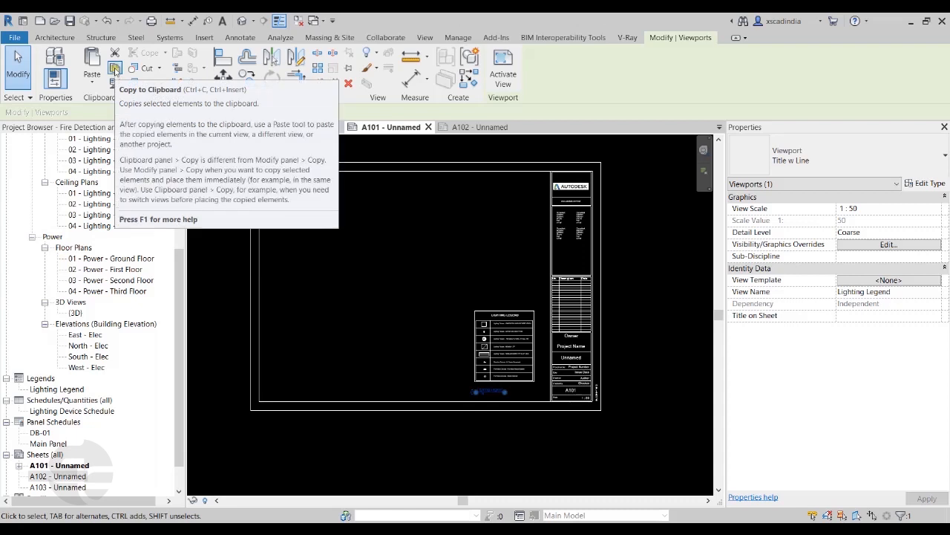
click(115, 68)
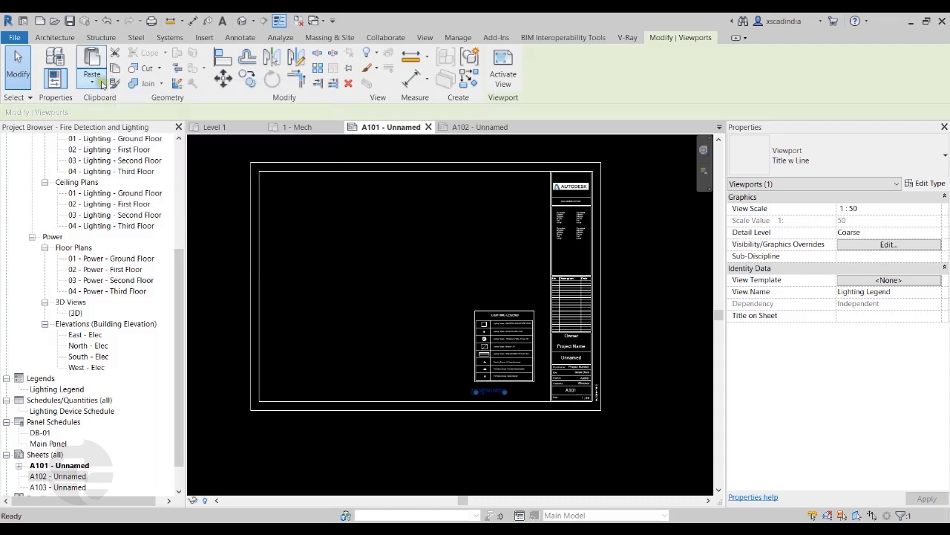
click(98, 82)
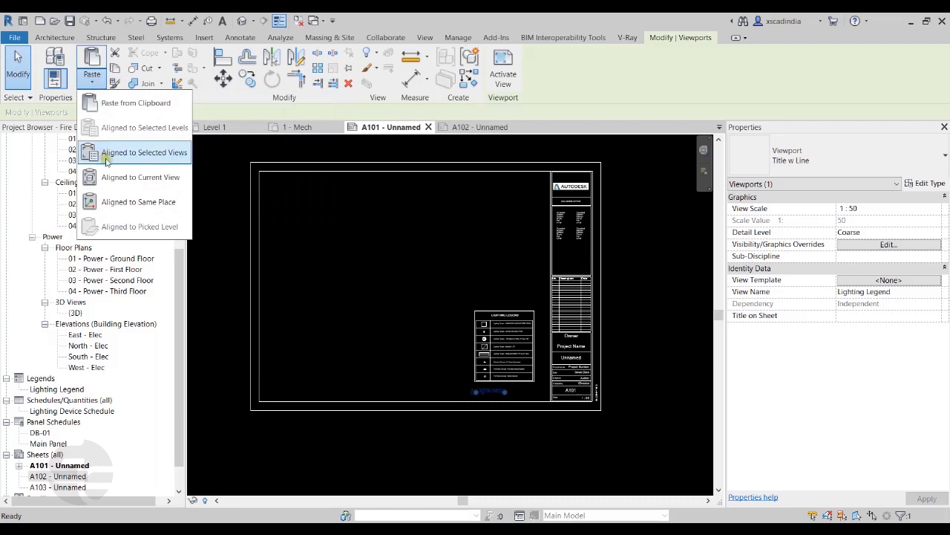
click(164, 152)
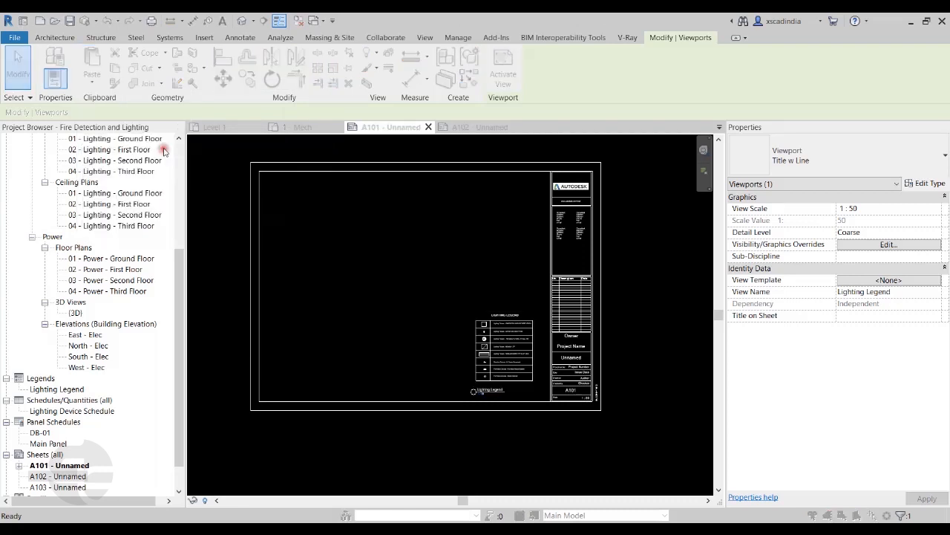
click(441, 199)
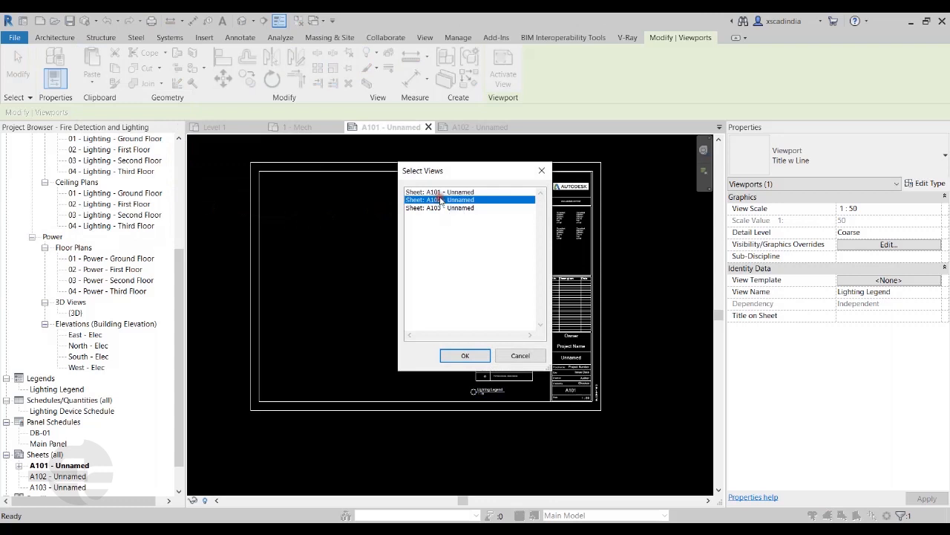
shift+click(440, 208)
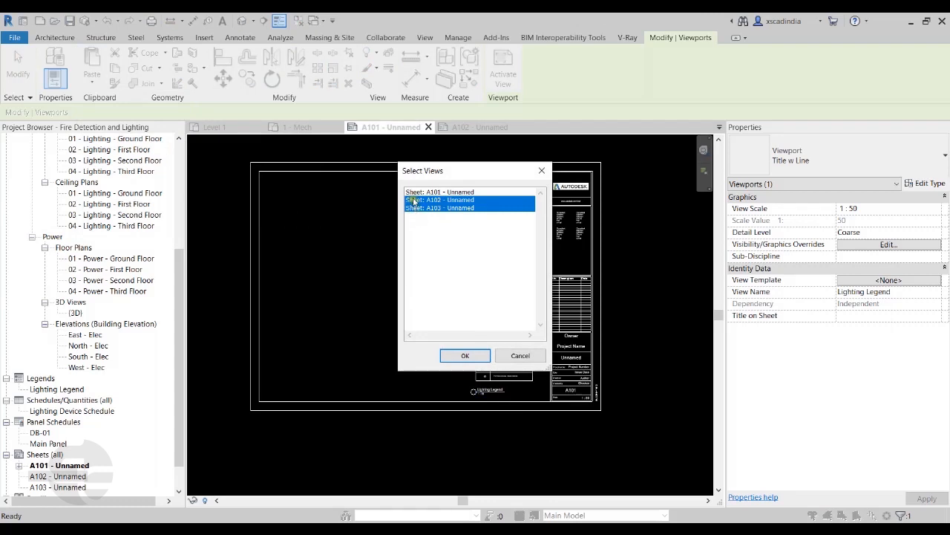
click(465, 355)
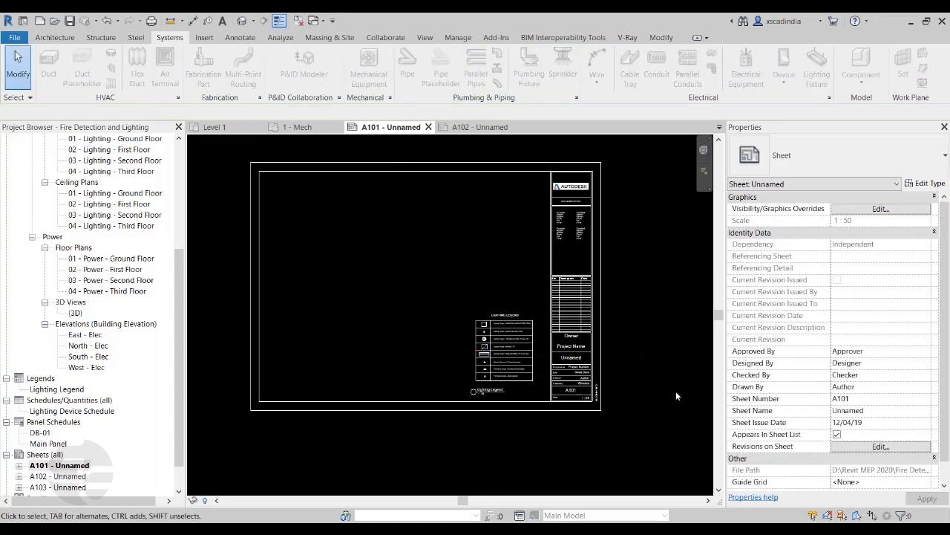
Step: Check the position of the pasted Lighting Legend on sheets A102 and A103
double_click(58, 477)
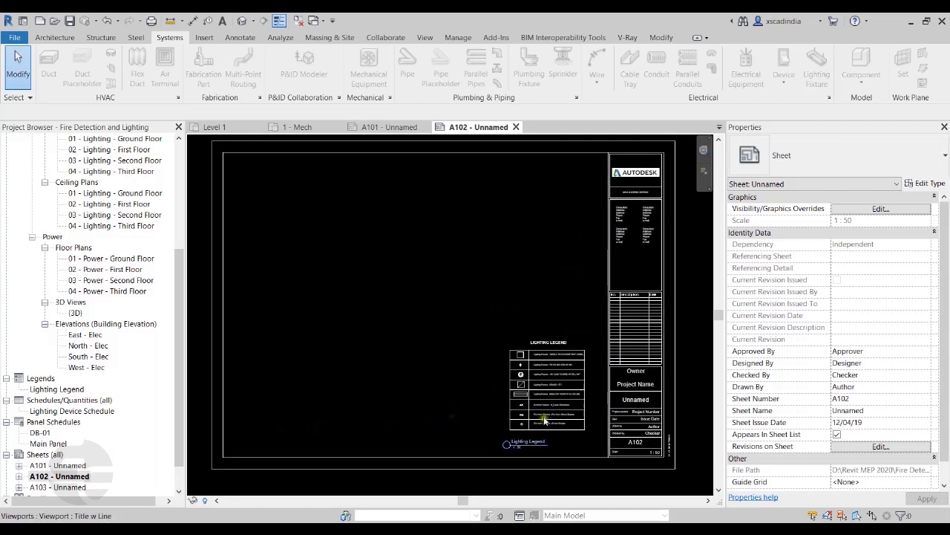
scroll(540, 436, up, 2)
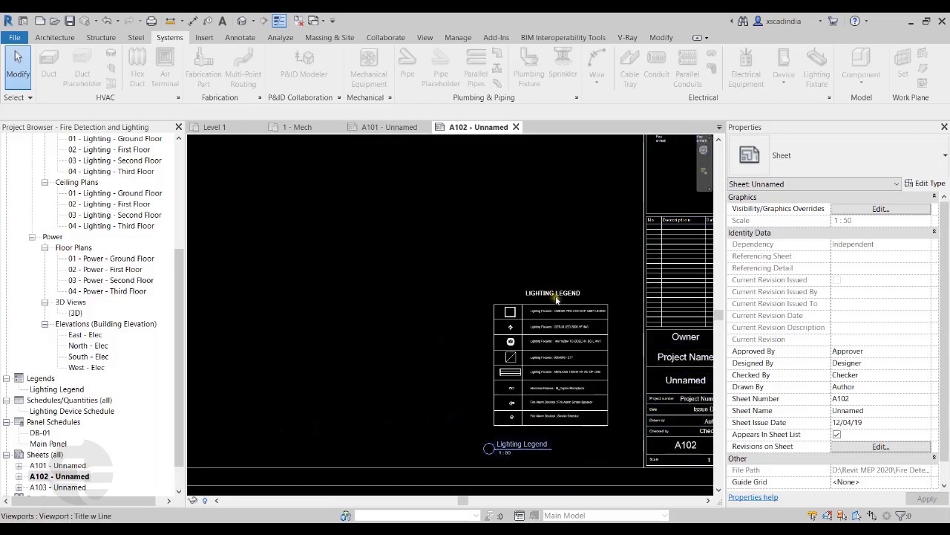
double_click(63, 487)
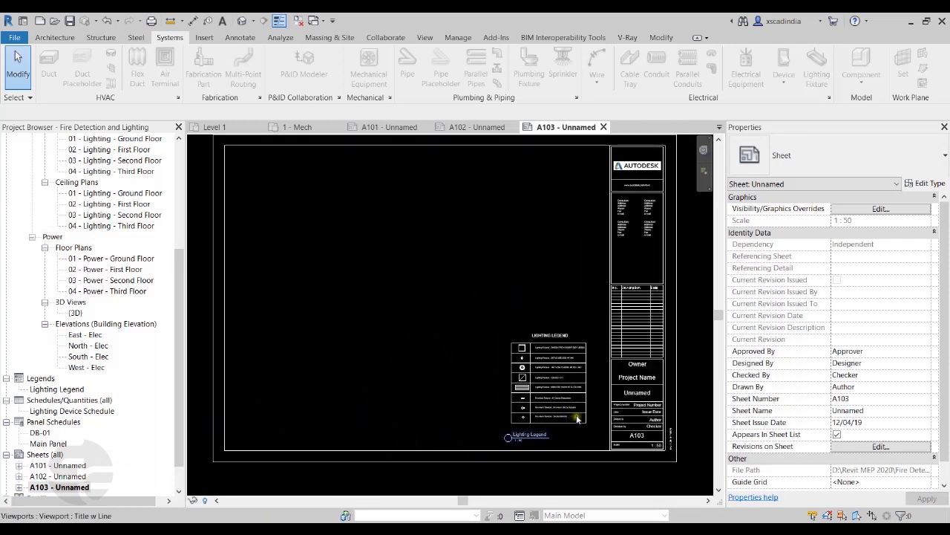
middle_drag(546, 456, 525, 443)
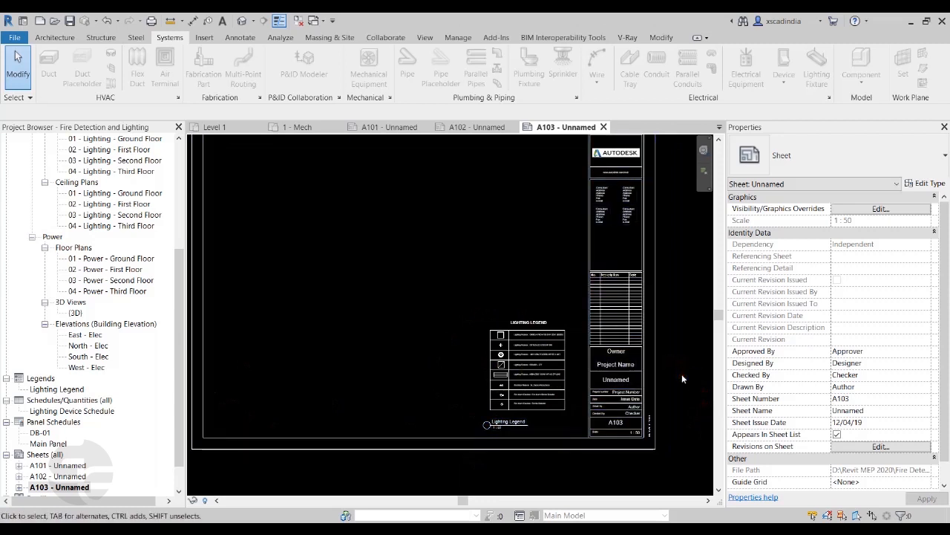
scroll(681, 373, up, 3)
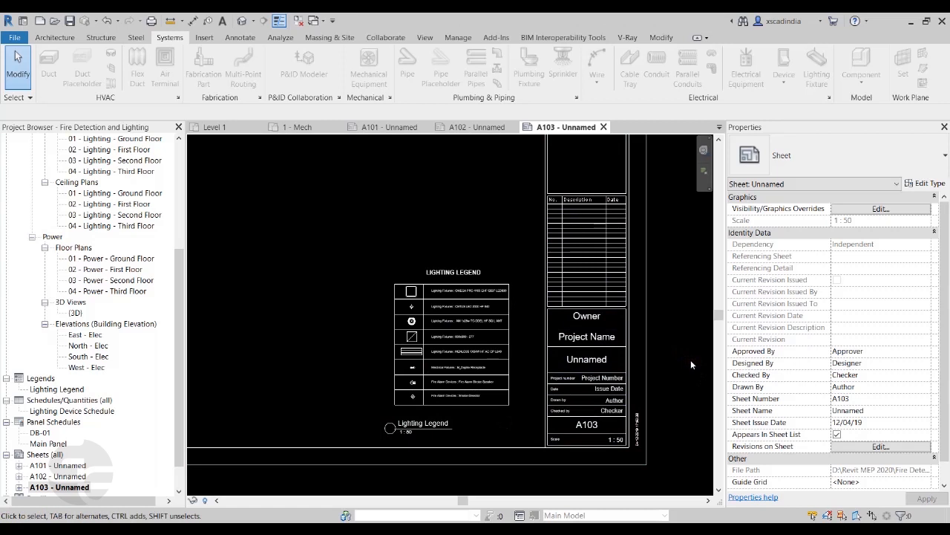
click(459, 361)
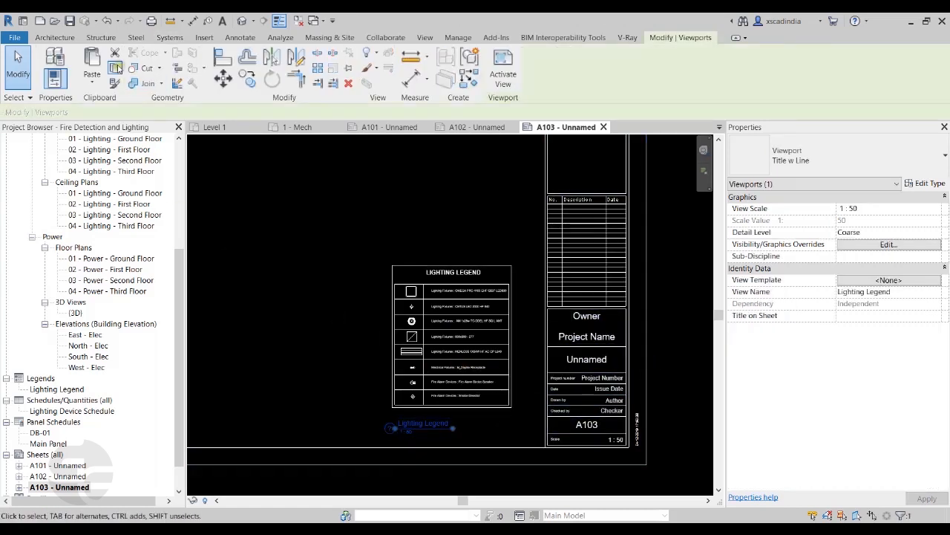
click(97, 81)
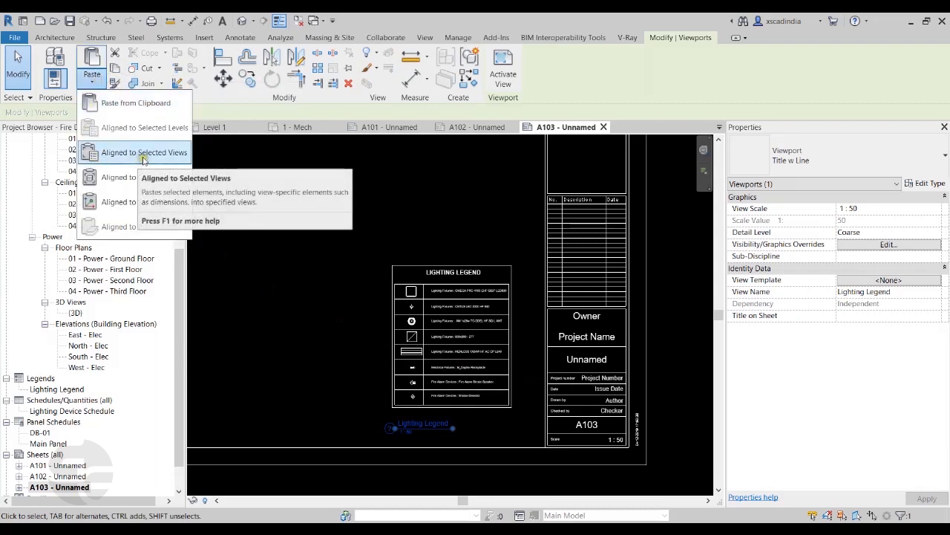
click(681, 319)
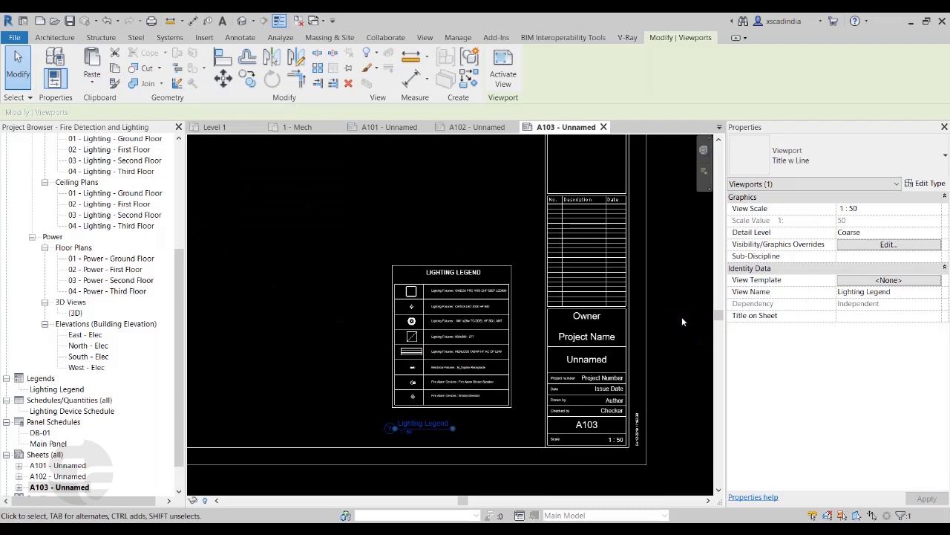
click(682, 320)
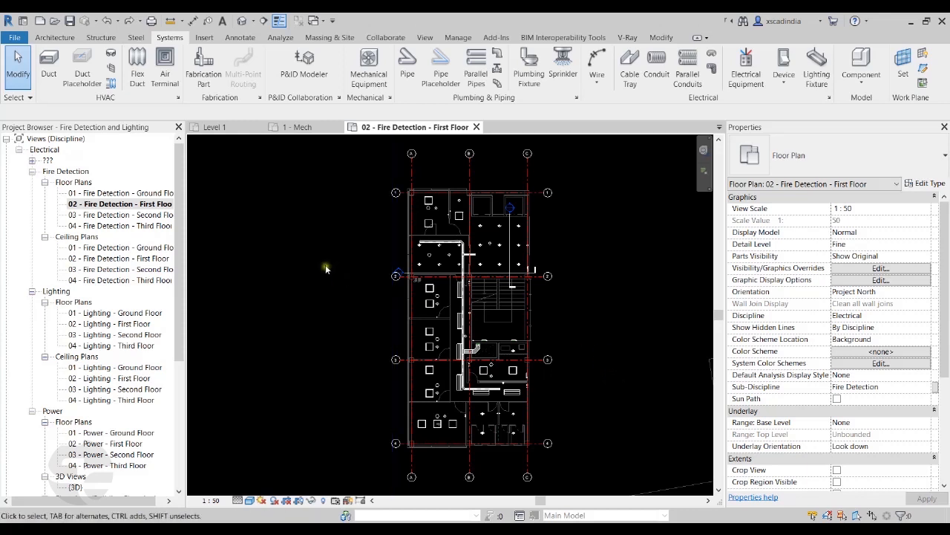
Step: Create a rule-based filter named "Lighting and Fire Detection" from the Visibility/Graphic Overrides of the First Floor fire detection plan
click(429, 35)
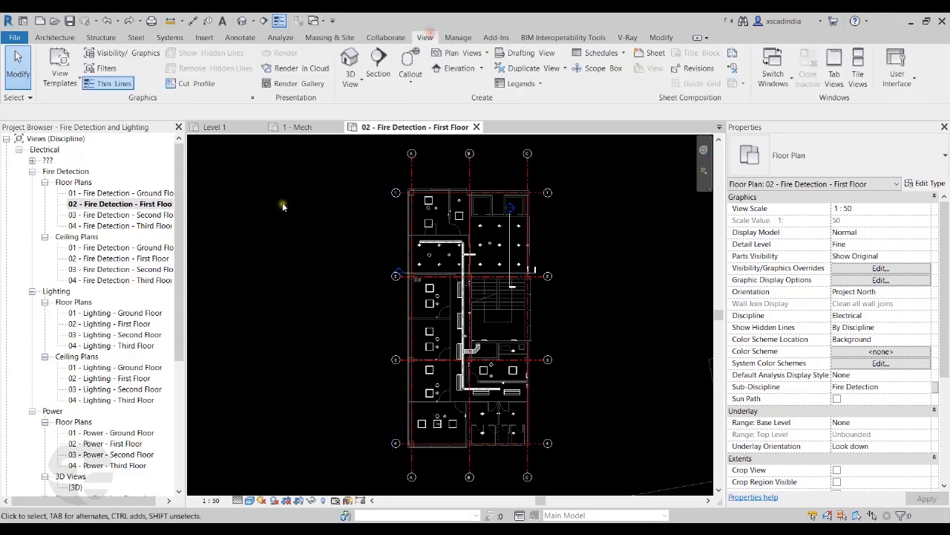
click(127, 54)
click(543, 50)
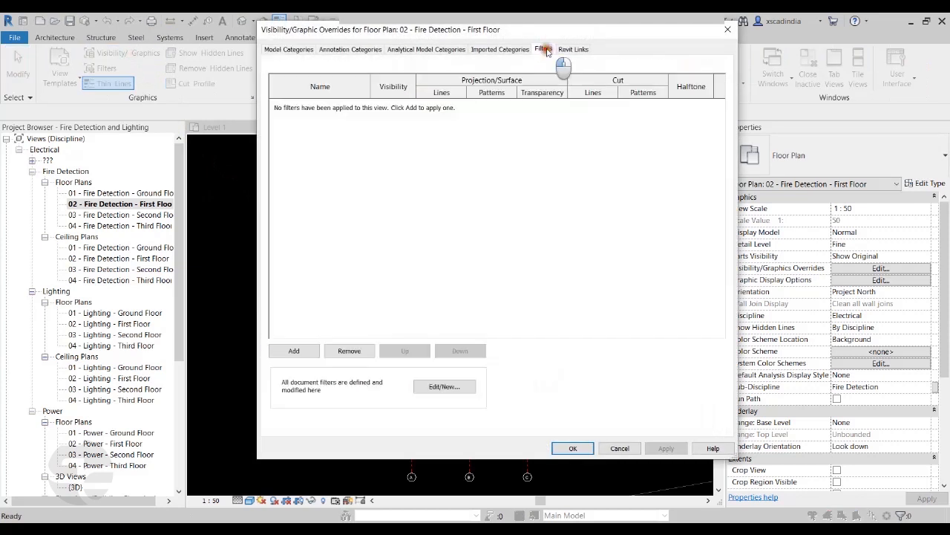
click(455, 387)
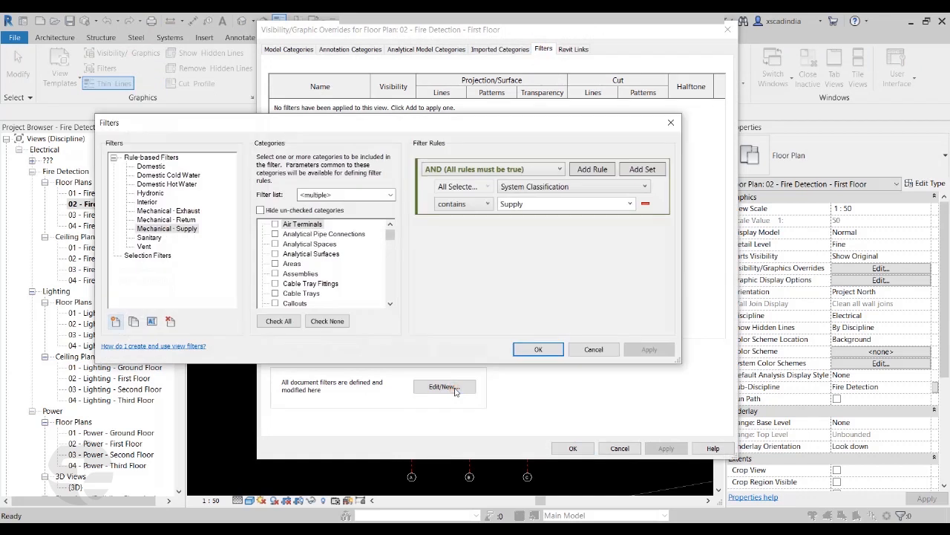
click(116, 322)
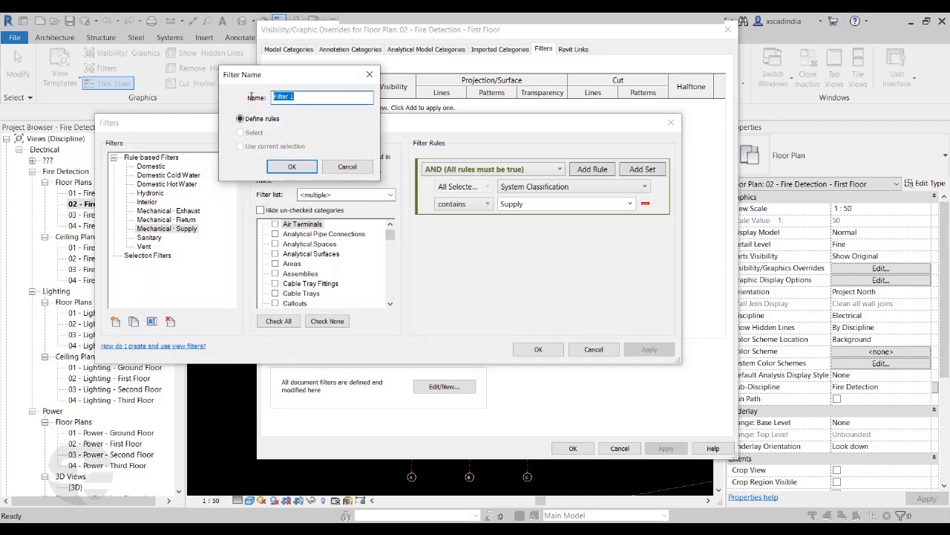
text(Lighting and Fire Detection)
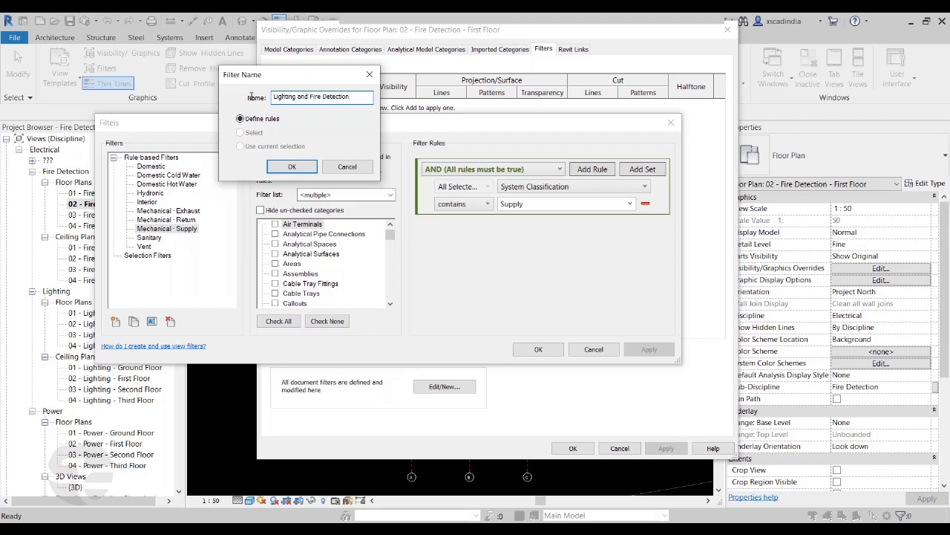
click(311, 167)
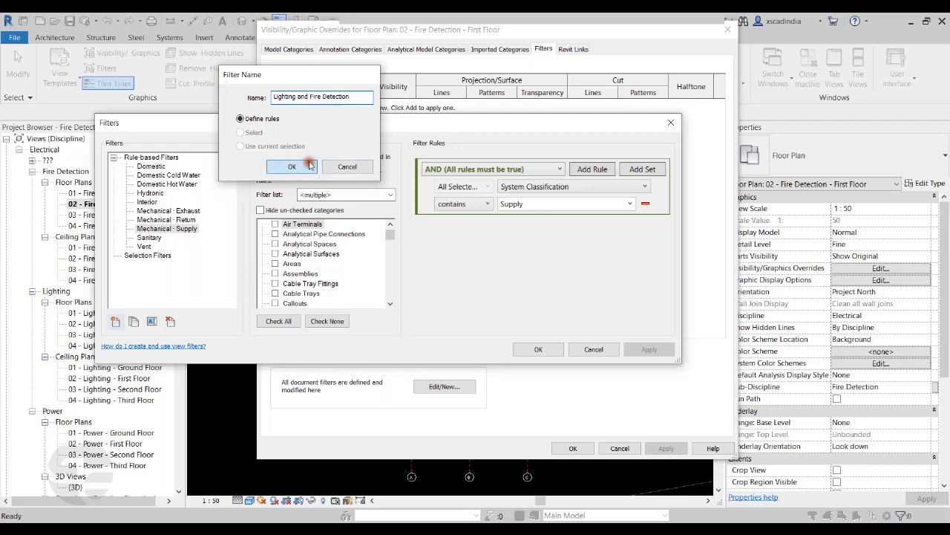
Step: Include the Lighting Fixtures and Fire Alarm Devices categories in the Lighting and Fire Detection filter
click(307, 254)
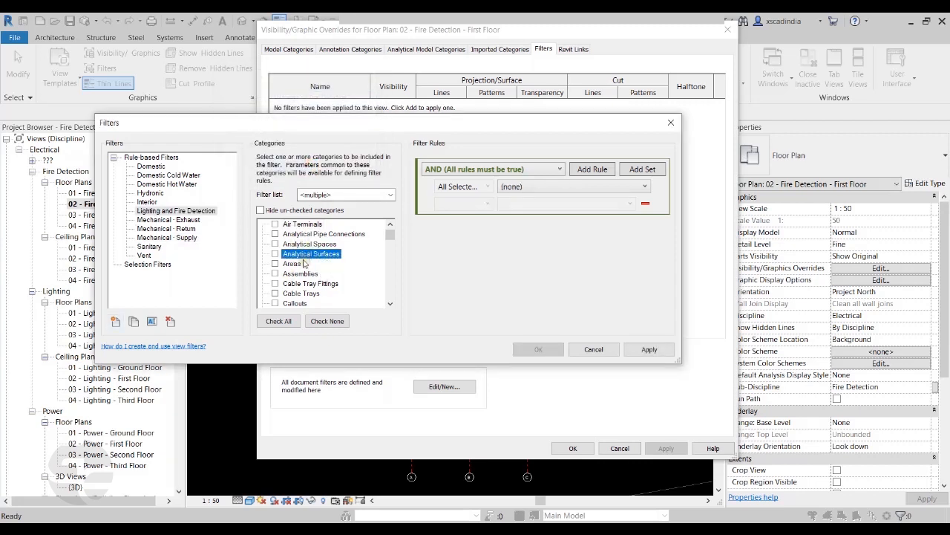
key(l)
key(l)
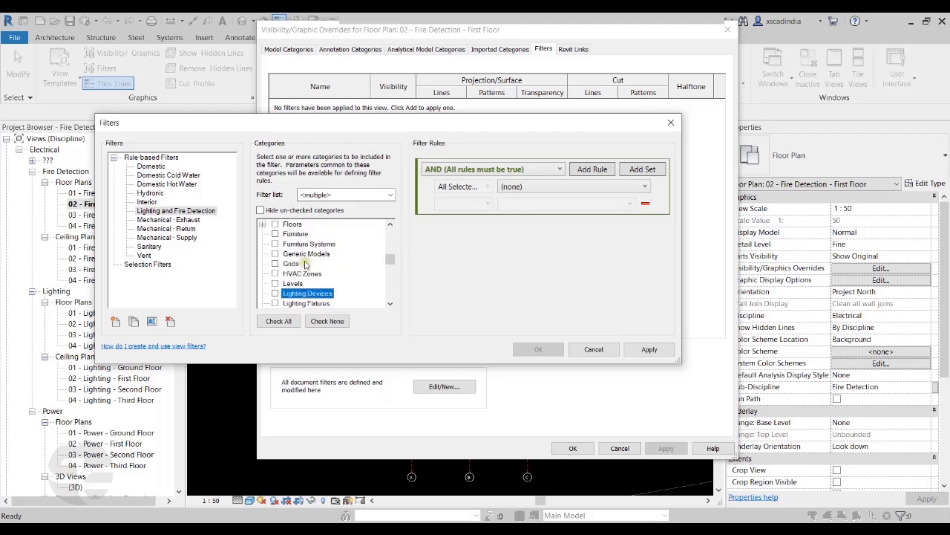
click(274, 303)
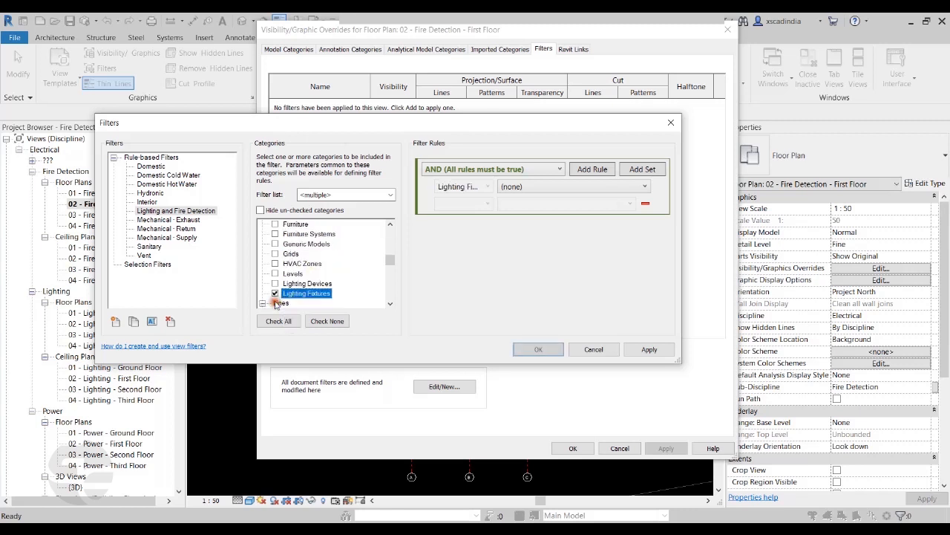
click(305, 264)
key(f)
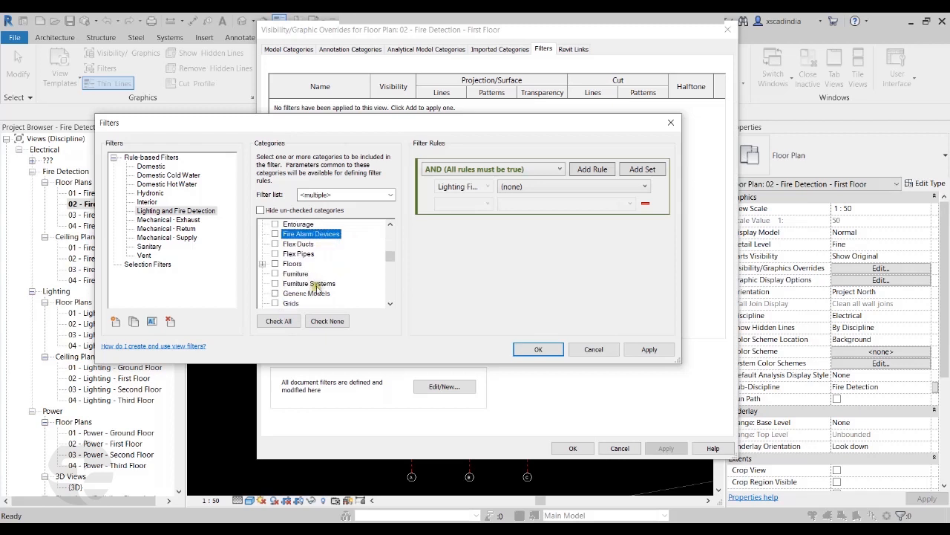
click(274, 233)
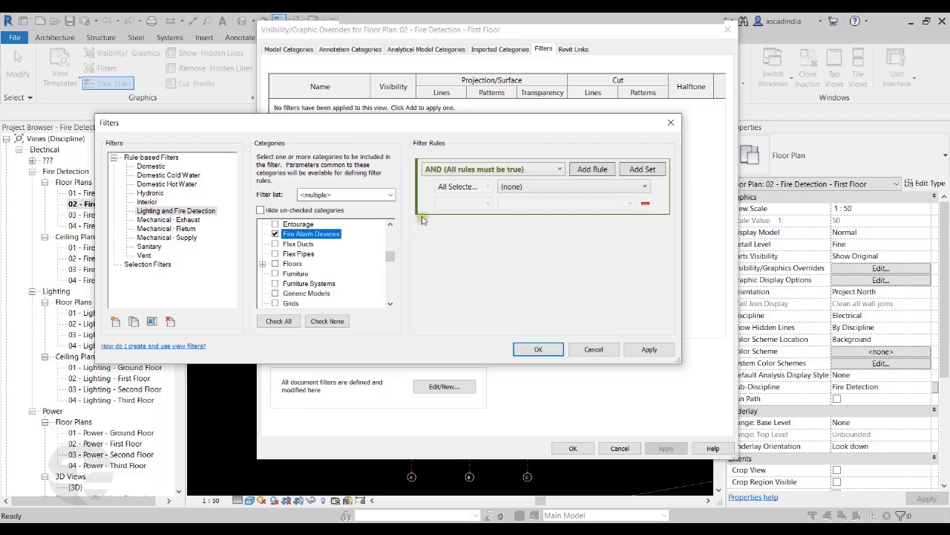
Step: Set the filter's rule condition to OR (Any rule may be true) and review the parameters offered for all selected categories
click(506, 171)
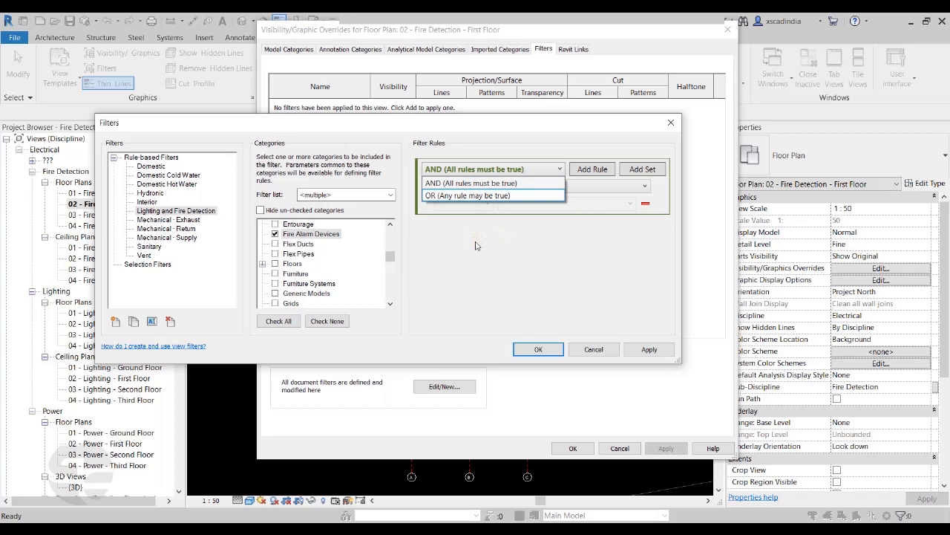
click(485, 196)
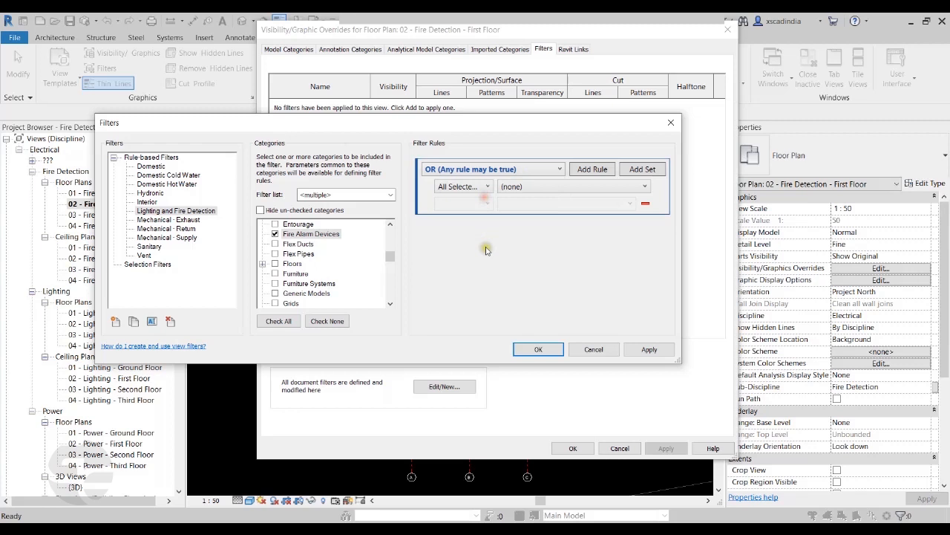
click(561, 188)
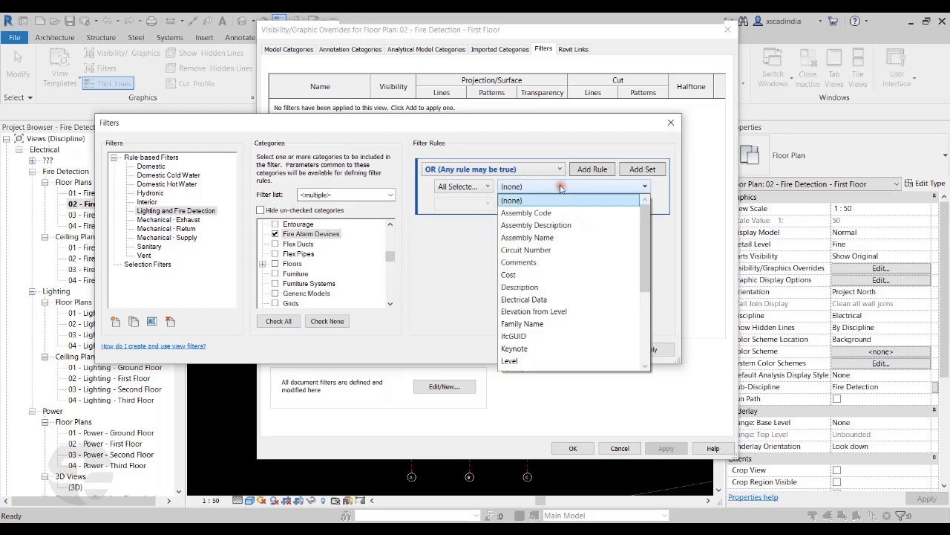
drag(646, 226, 648, 304)
click(478, 276)
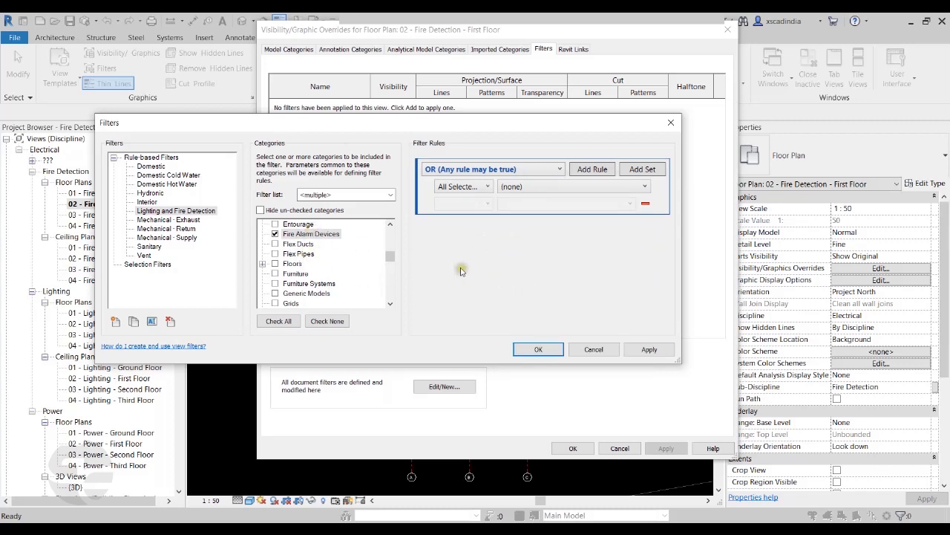
click(536, 187)
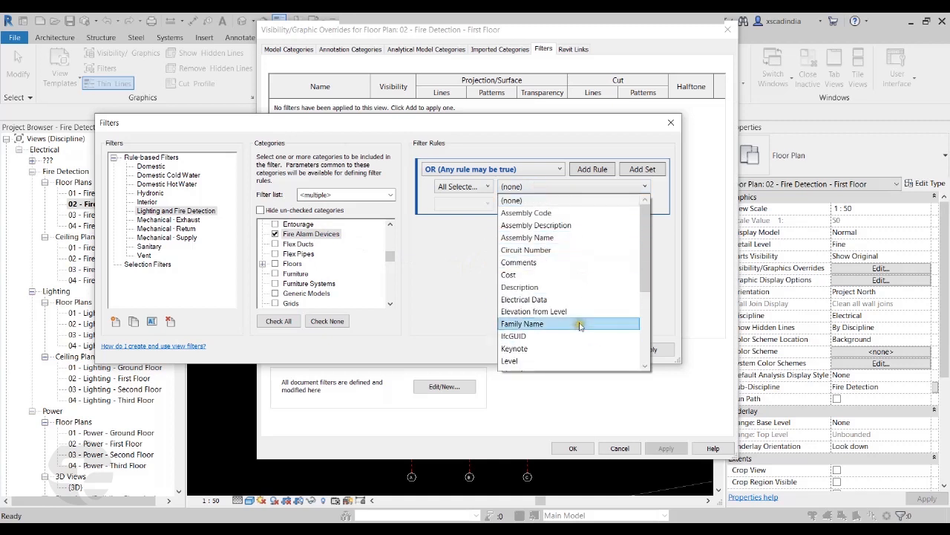
scroll(593, 282, down, 4)
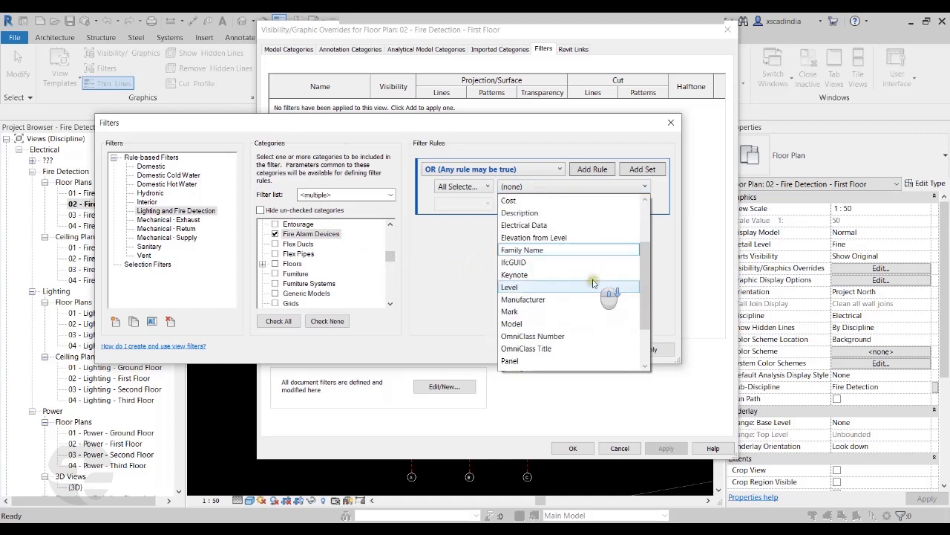
click(433, 301)
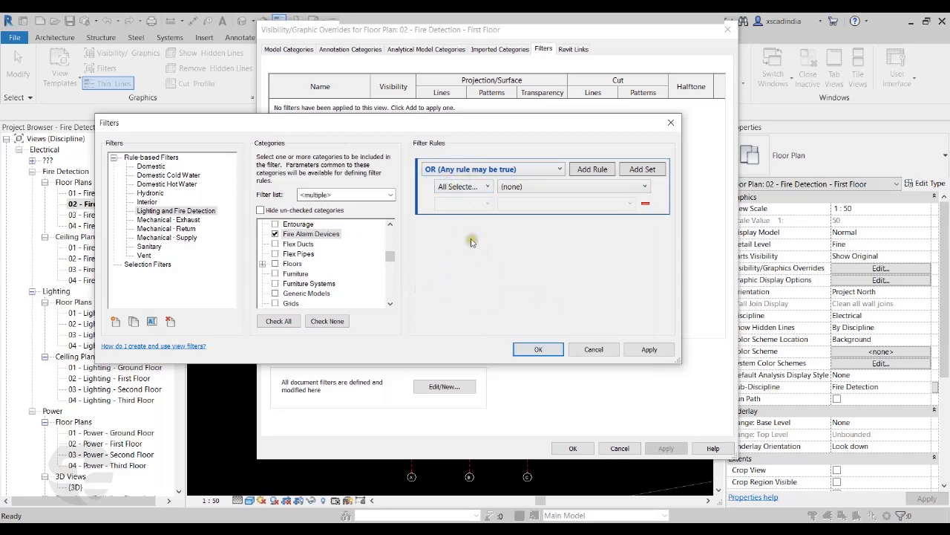
Step: Restrict the first filter rule to Fire Alarm Devices and review the parameter and category choices
click(466, 187)
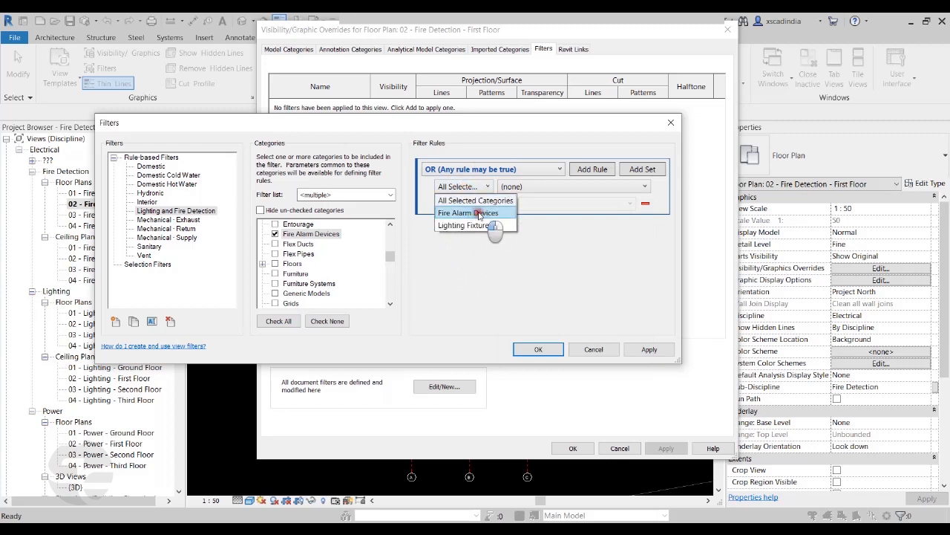
click(479, 214)
click(560, 187)
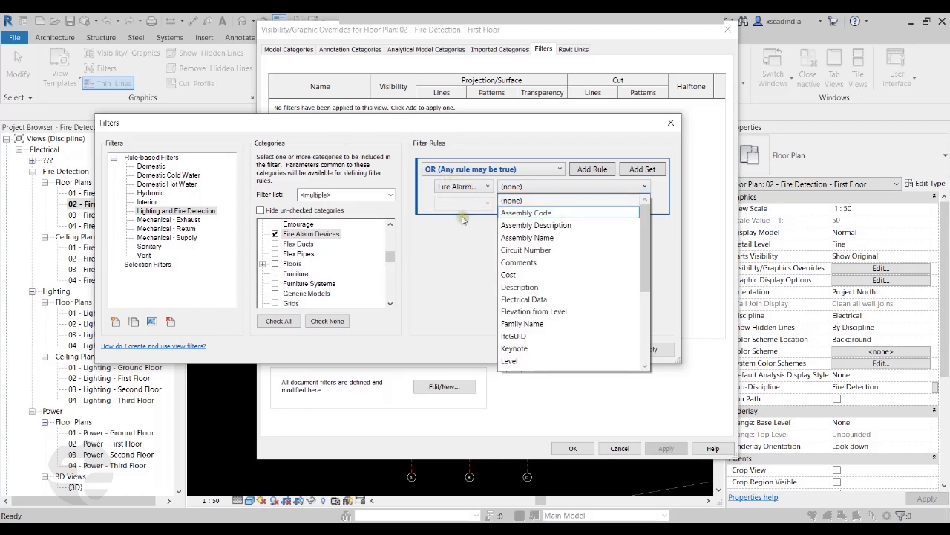
click(442, 272)
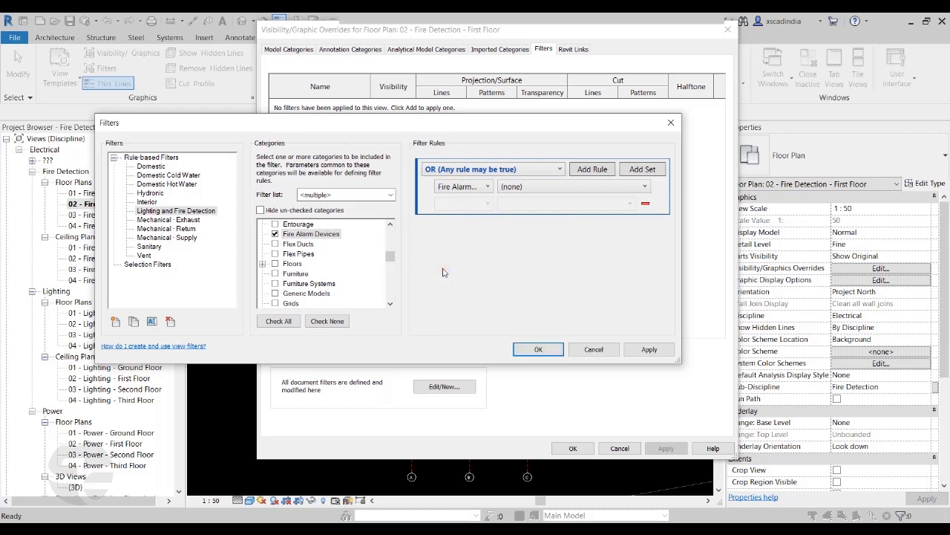
click(472, 187)
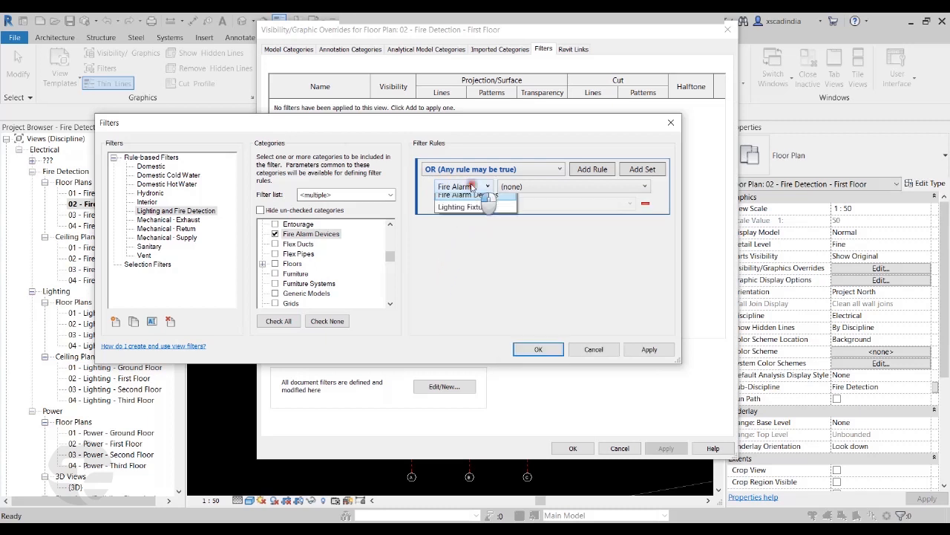
click(561, 247)
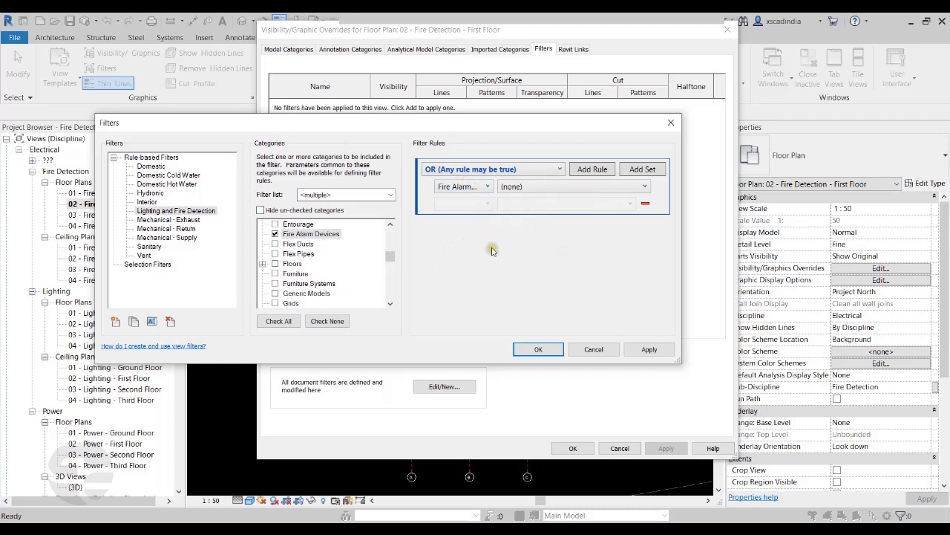
Step: Define the Fire Alarm Devices rule as Type Name equals Smoke Detector
click(553, 187)
scroll(563, 297, down, 4)
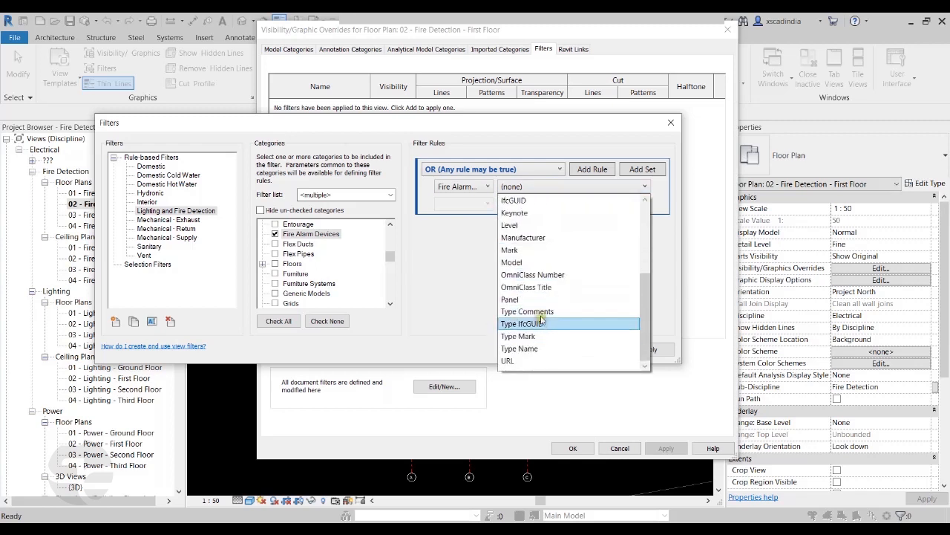
click(548, 349)
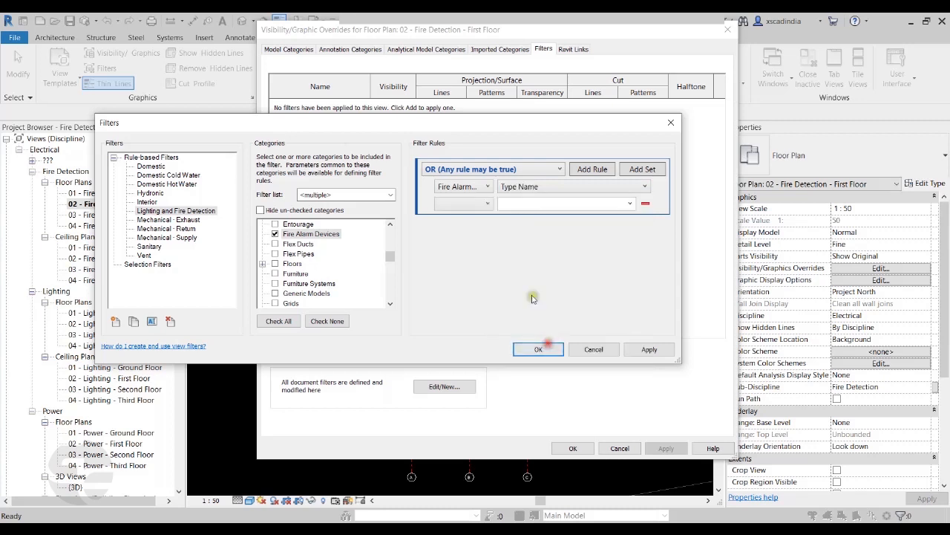
click(486, 204)
click(484, 218)
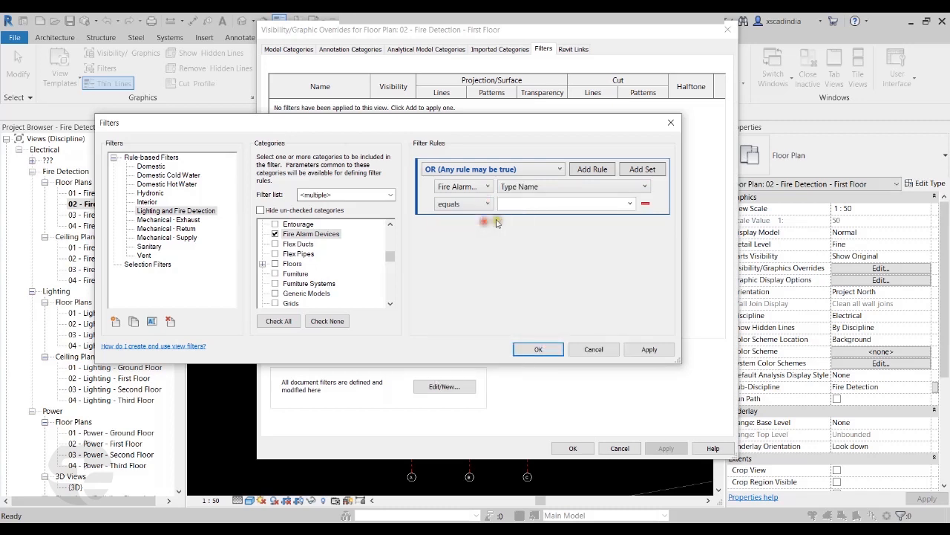
click(630, 204)
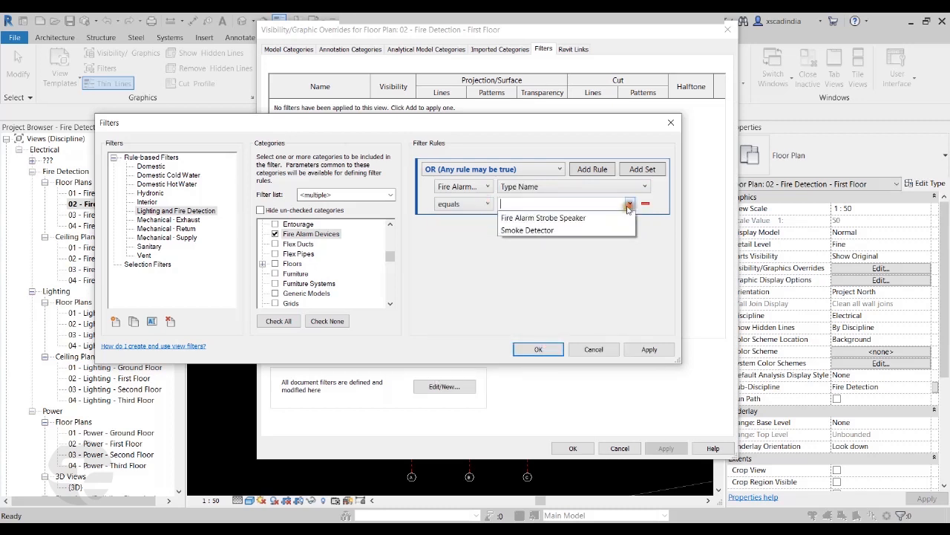
click(552, 230)
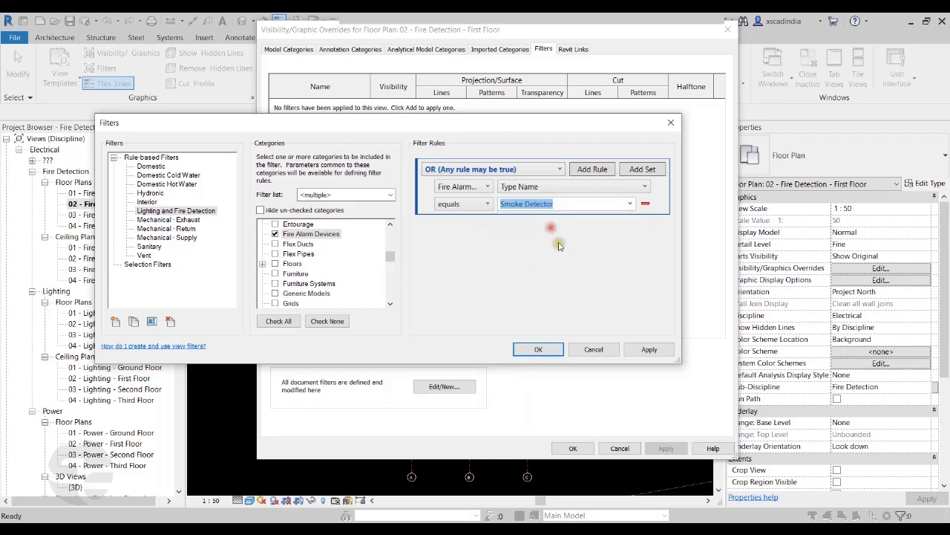
Step: Add a second rule for Lighting Fixtures with Type Name equals CETUS LED 2000 HF 840 and save the filter
click(596, 170)
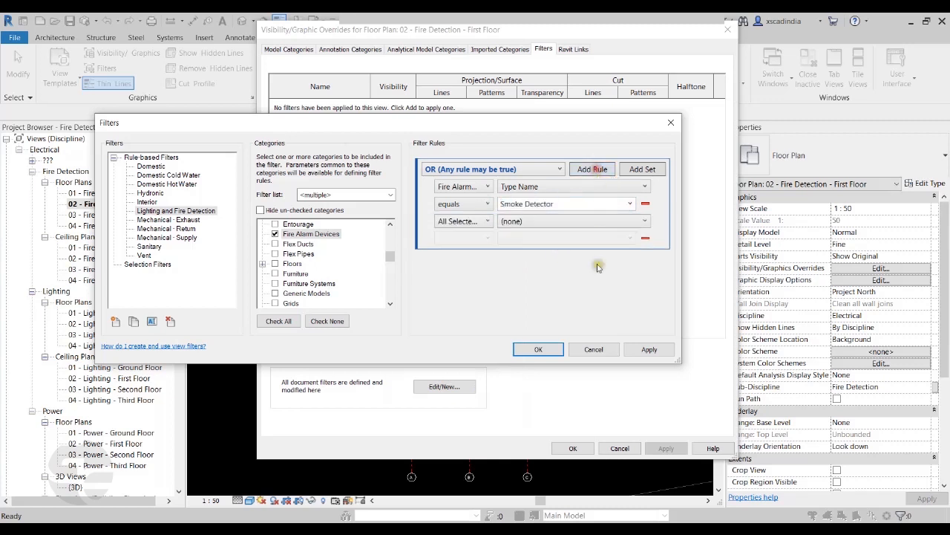
click(453, 221)
click(467, 260)
click(541, 223)
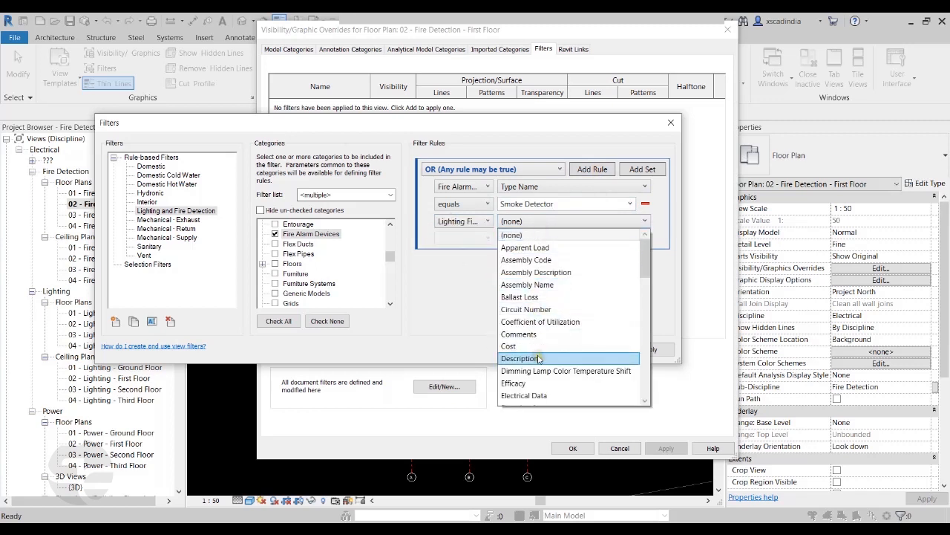
scroll(538, 360, down, 8)
scroll(541, 375, down, 1)
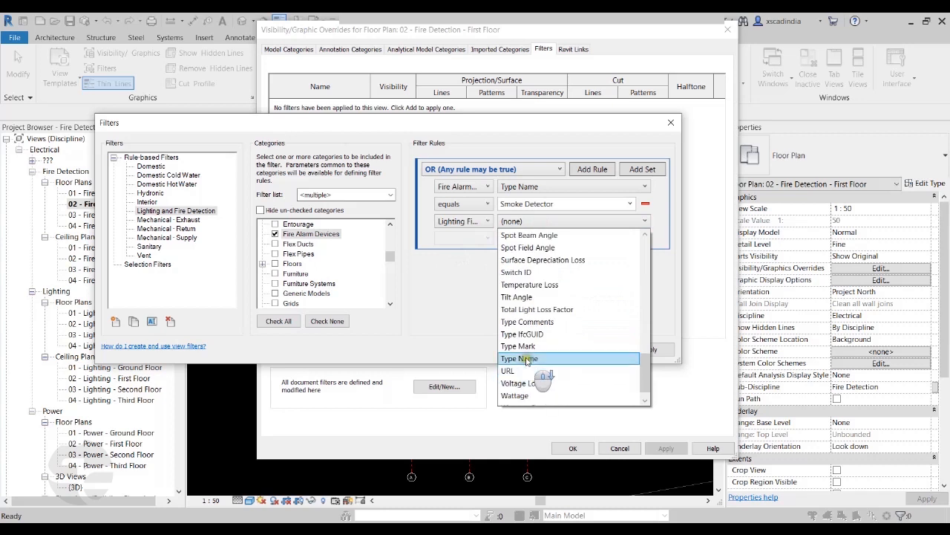
click(528, 355)
click(464, 238)
click(469, 250)
click(628, 238)
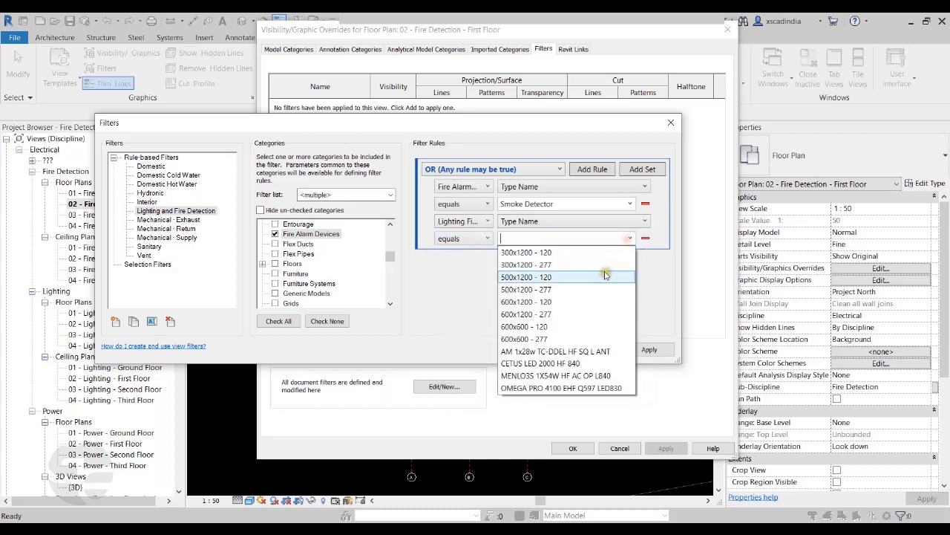
click(573, 363)
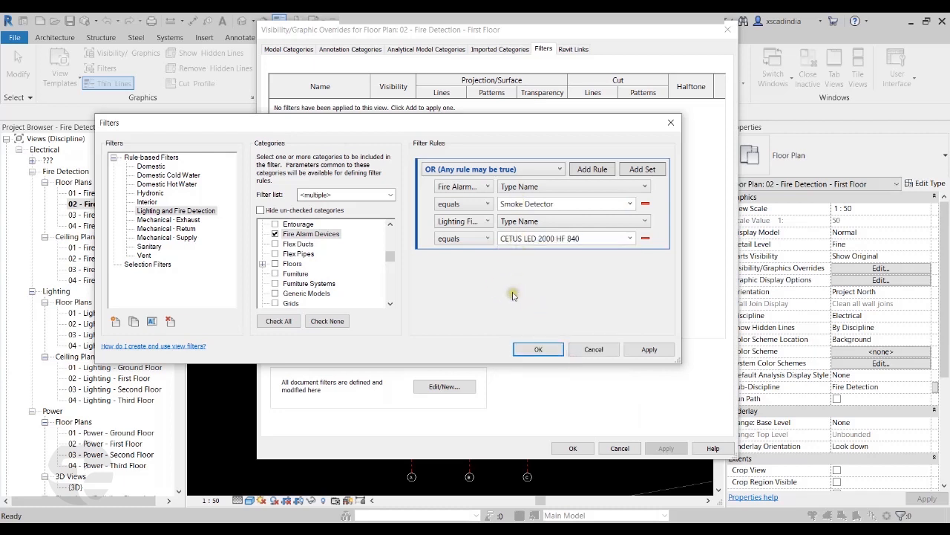
click(547, 351)
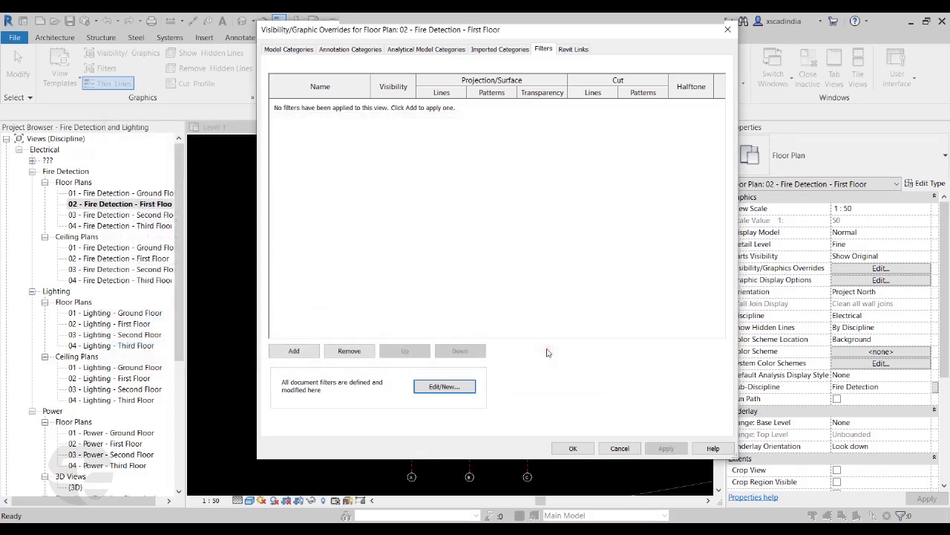
Step: Add the Lighting and Fire Detection filter to the first floor fire detection plan's visibility overrides
click(291, 352)
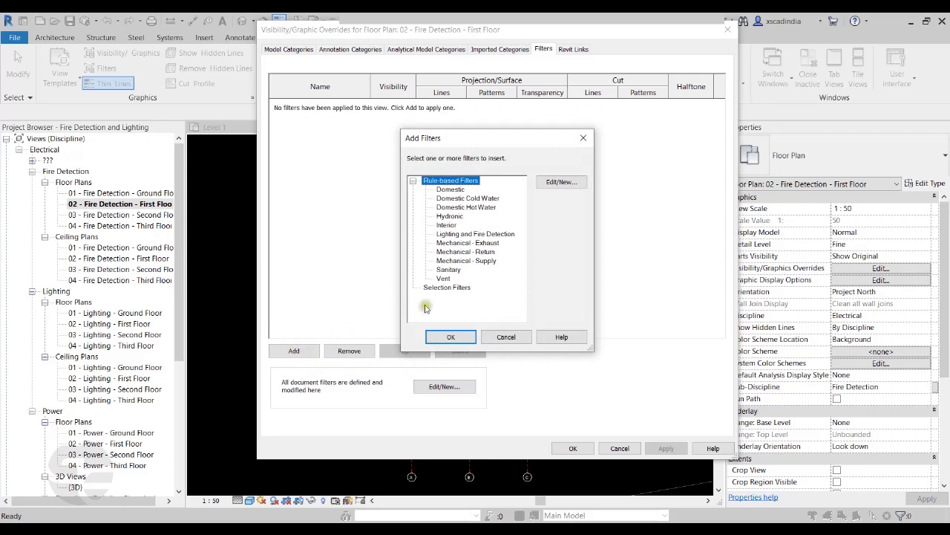
click(464, 233)
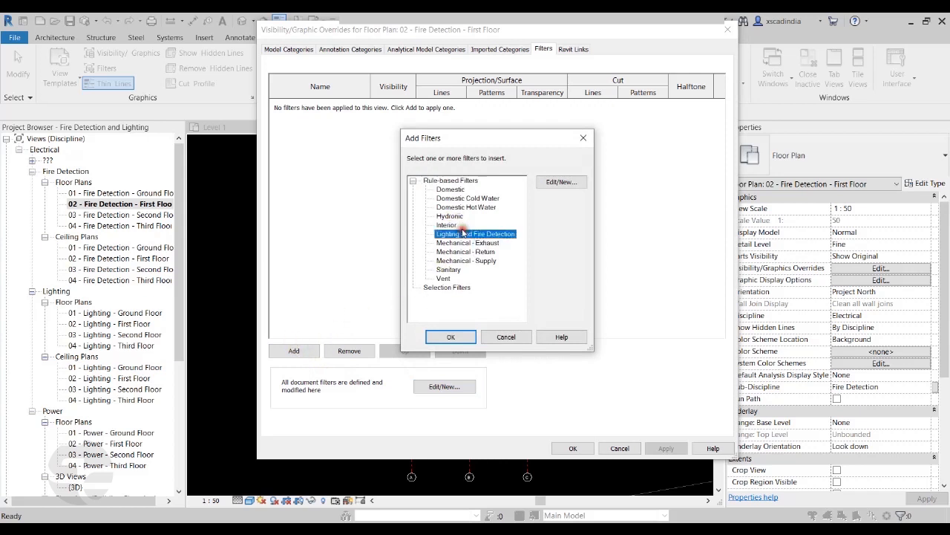
click(458, 337)
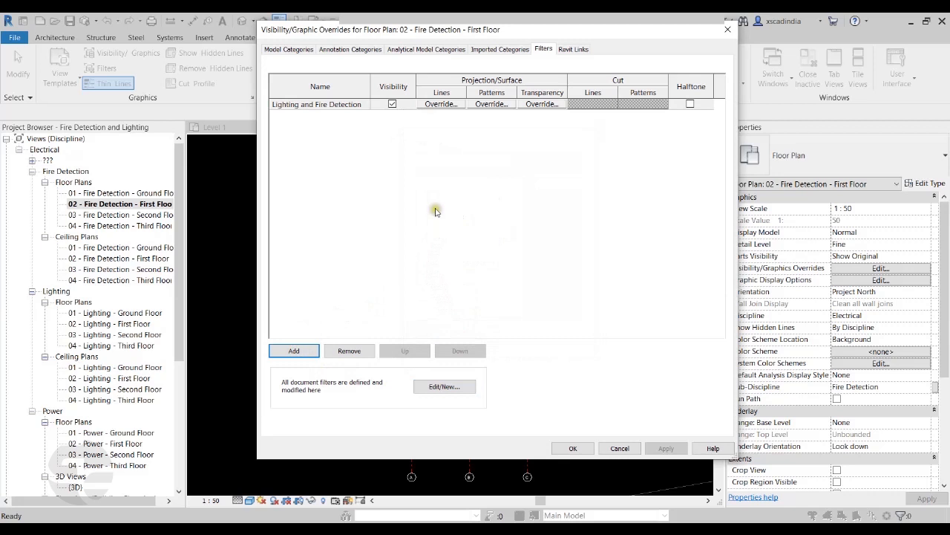
Step: Override the Lighting and Fire Detection filter's projection line color with Magenta and apply the overrides to the view
click(438, 105)
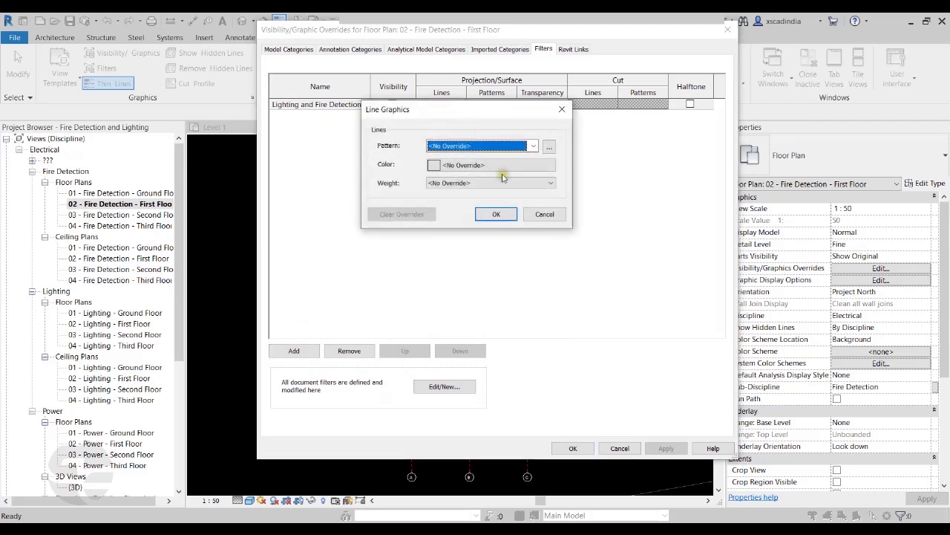
click(484, 165)
click(436, 180)
click(515, 274)
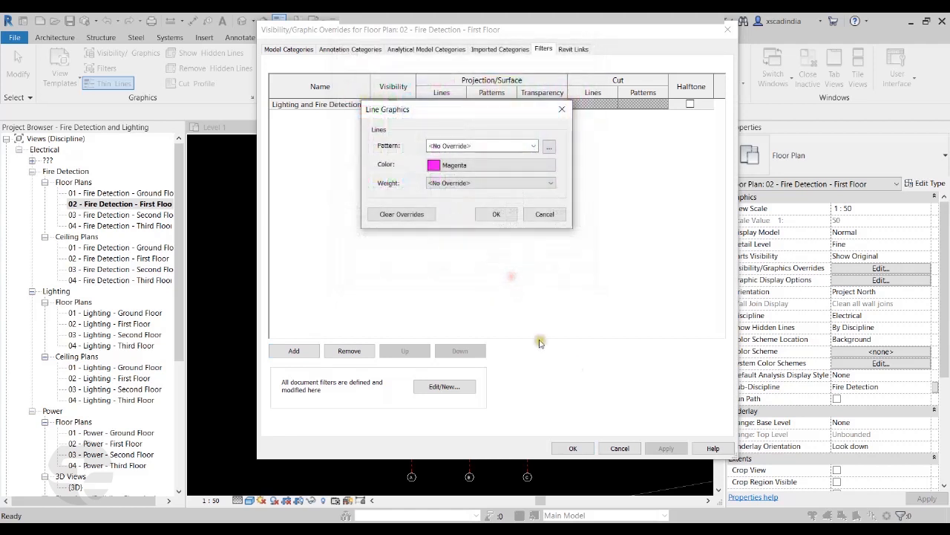
click(496, 214)
click(573, 447)
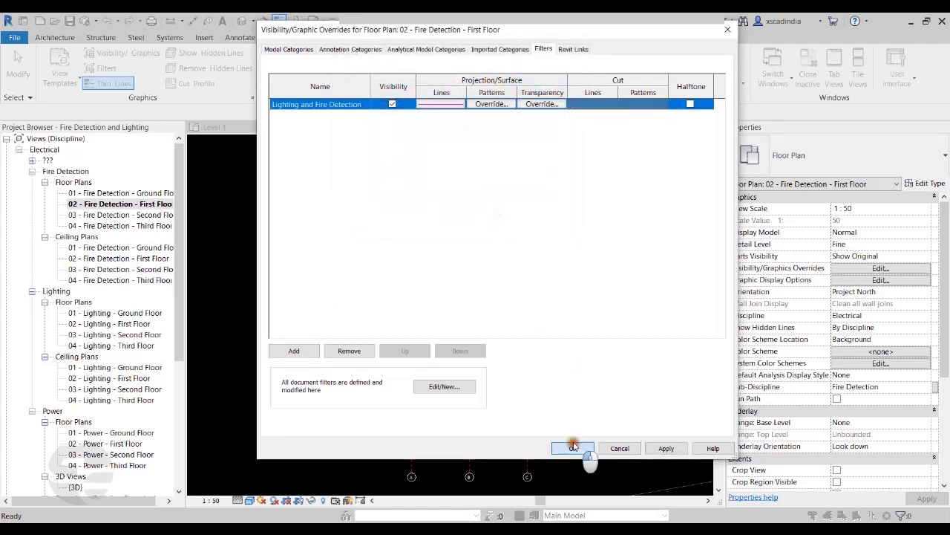
Step: Examine how the smoke detectors and lighting fixtures are displayed, first near the duct branch and then across the whole first floor plan
scroll(477, 255, up, 6)
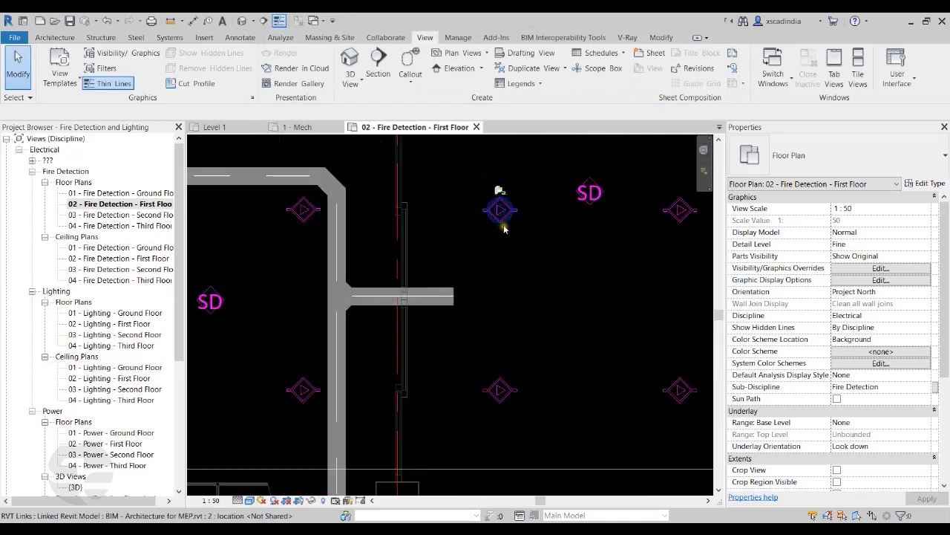
middle_drag(500, 347, 563, 327)
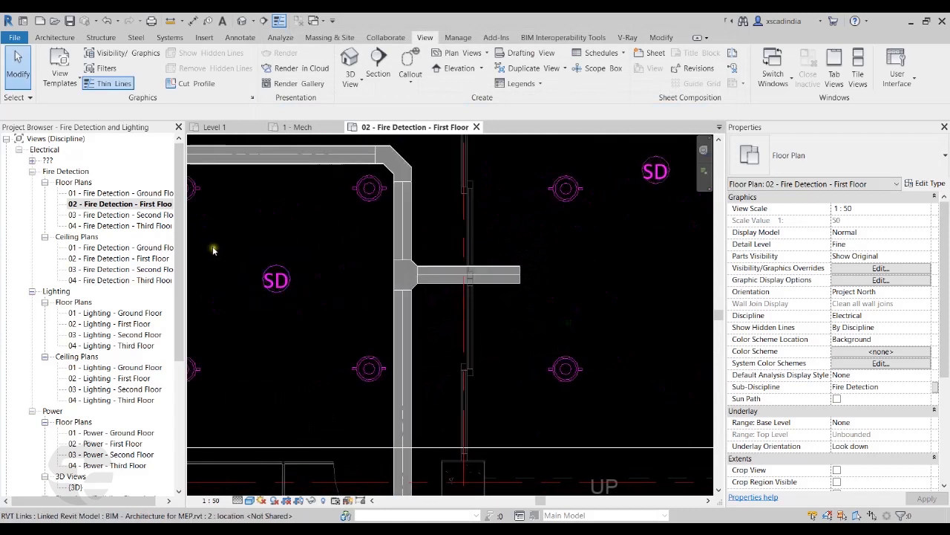
scroll(309, 360, down, 2)
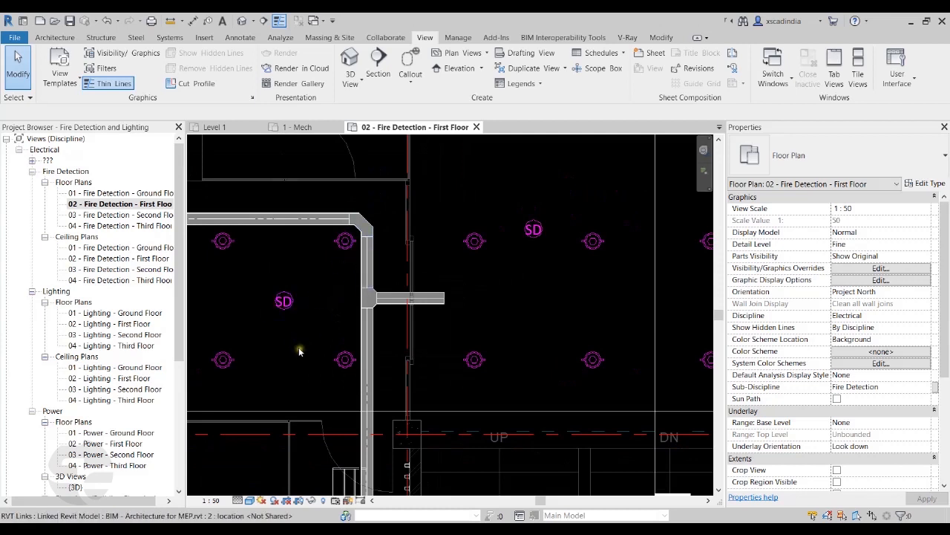
scroll(300, 349, down, 3)
middle_drag(573, 318, 594, 282)
scroll(594, 282, down, 4)
middle_drag(628, 366, 623, 325)
scroll(613, 321, down, 3)
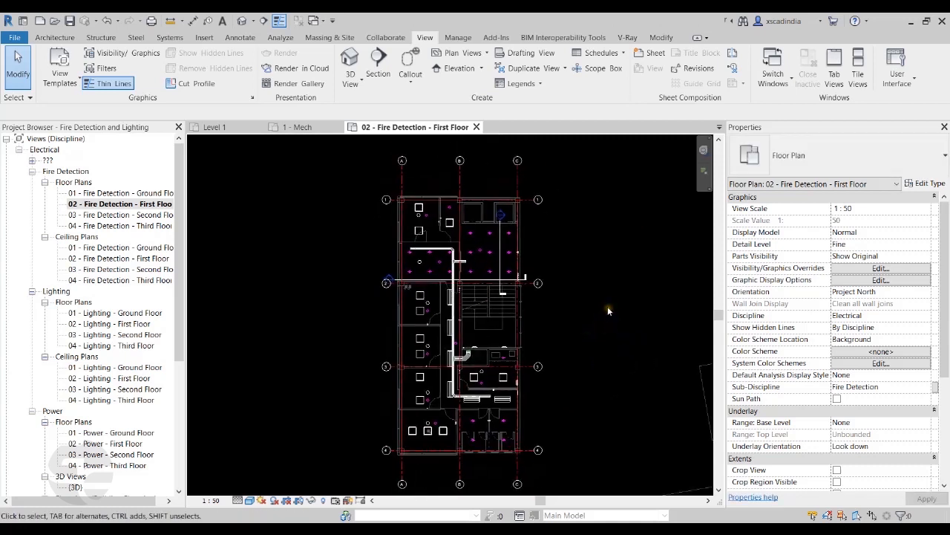